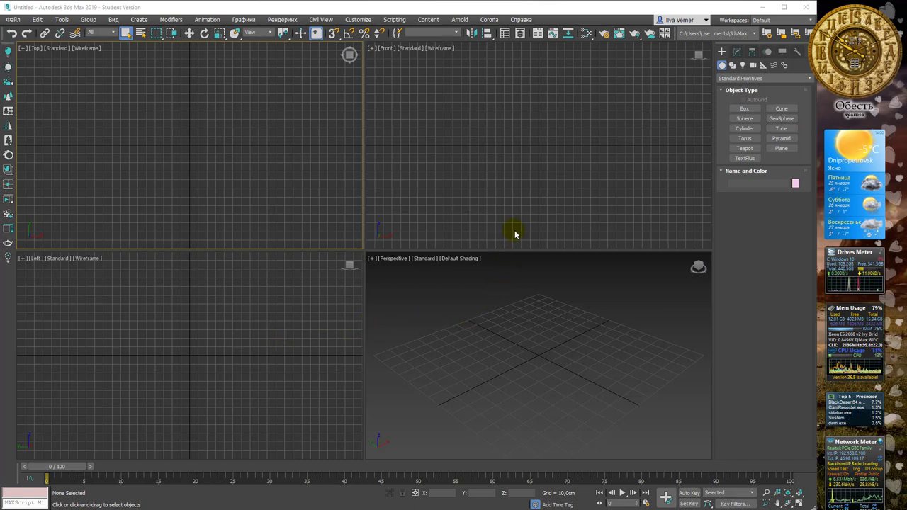
# Step: Switch the Create panel to Shapes and keep the Splines category
pyautogui.click(731, 66)
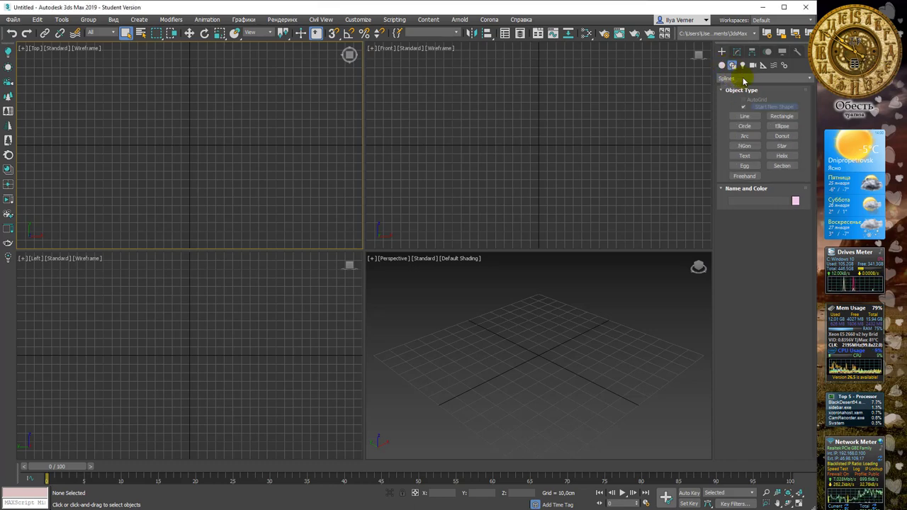
pyautogui.click(753, 78)
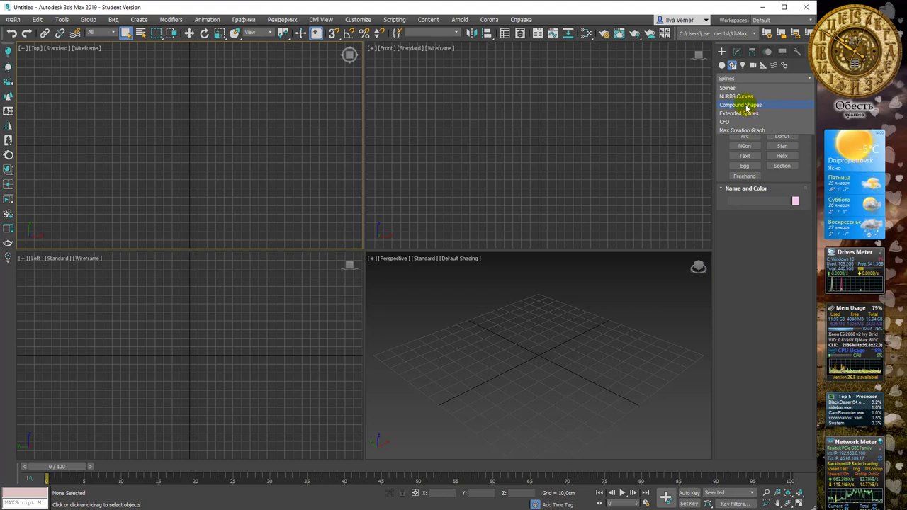
pyautogui.click(735, 261)
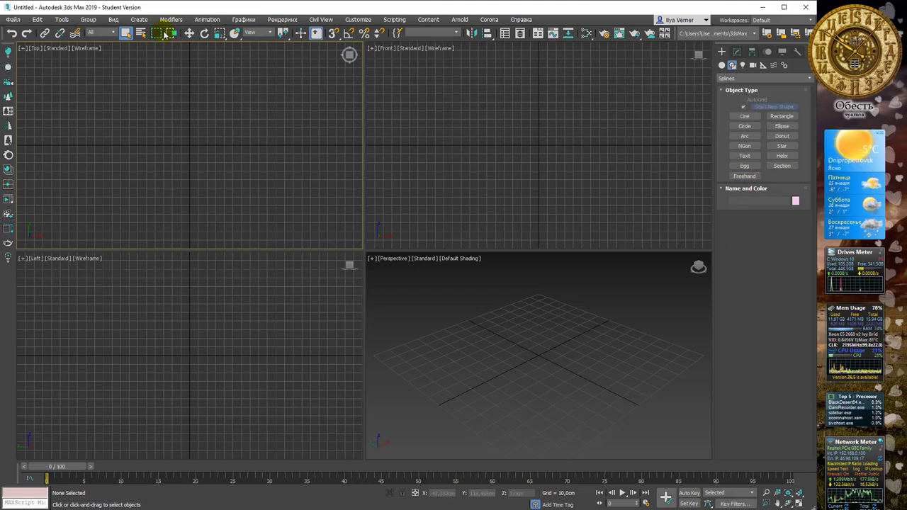
# Step: Tear off the Create > Shapes submenu as a floating palette over the viewport
pyautogui.click(148, 21)
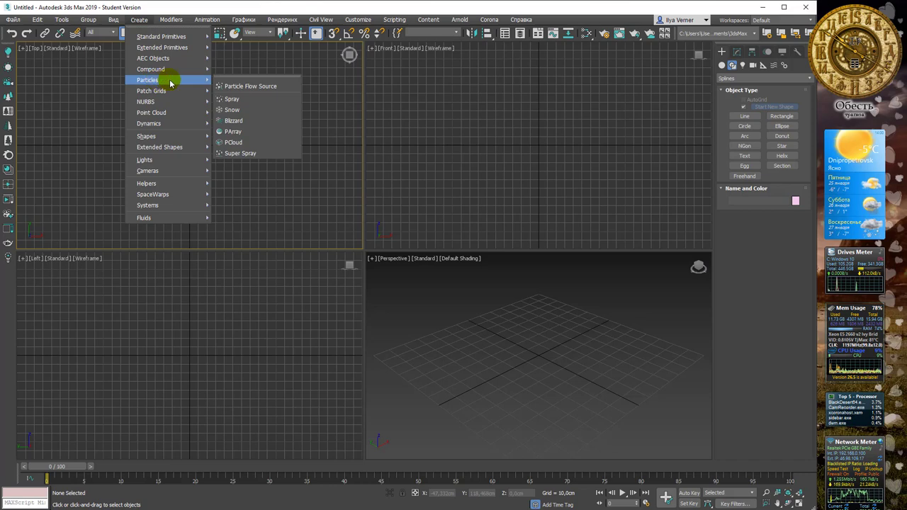
pyautogui.moveTo(147, 136)
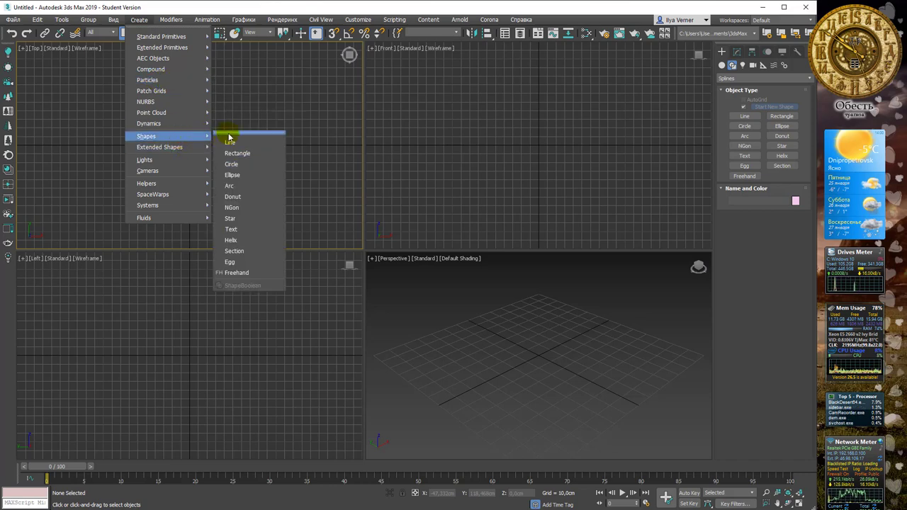
pyautogui.click(229, 134)
pyautogui.click(228, 136)
pyautogui.moveTo(243, 122)
pyautogui.mouseDown()
pyautogui.moveTo(218, 66)
pyautogui.moveTo(229, 94)
pyautogui.moveTo(210, 110)
pyautogui.mouseUp()
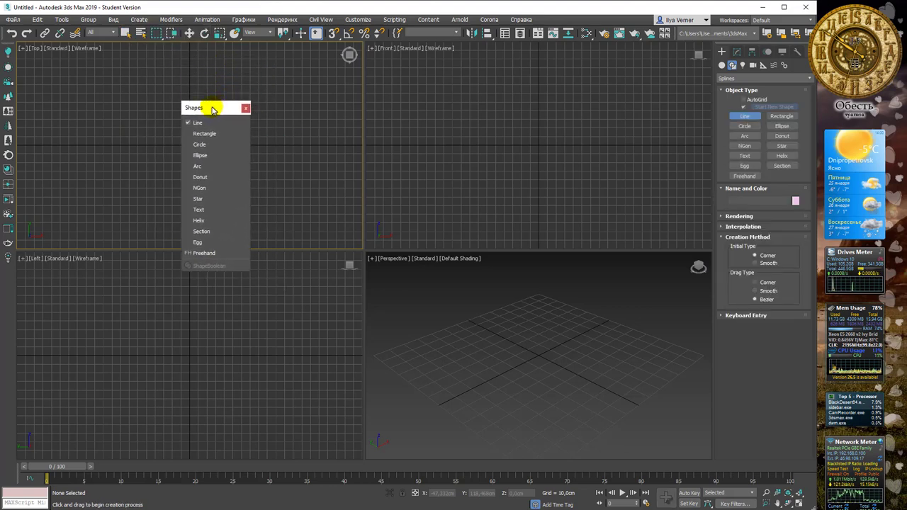
# Step: Tear off Extended Shapes and arrange both floating palettes over the Top viewport, keeping Splines
pyautogui.click(139, 19)
pyautogui.moveTo(148, 123)
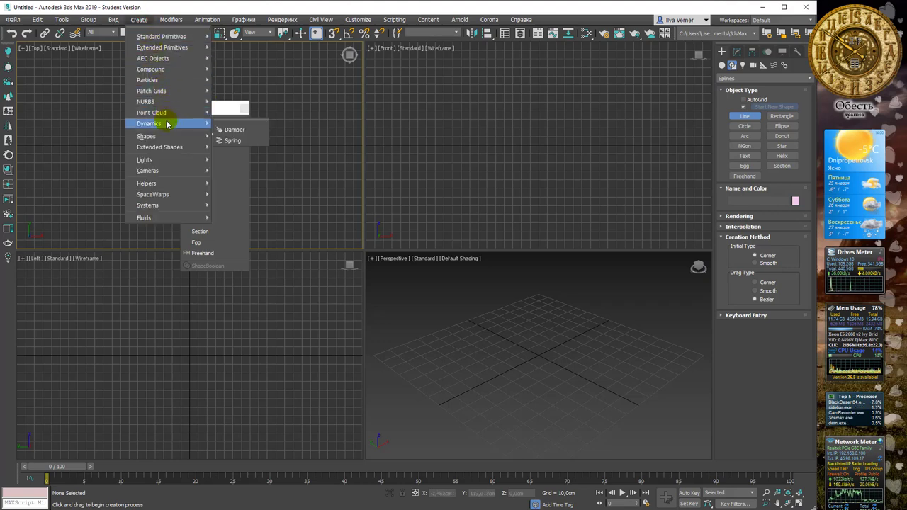
pyautogui.moveTo(160, 147)
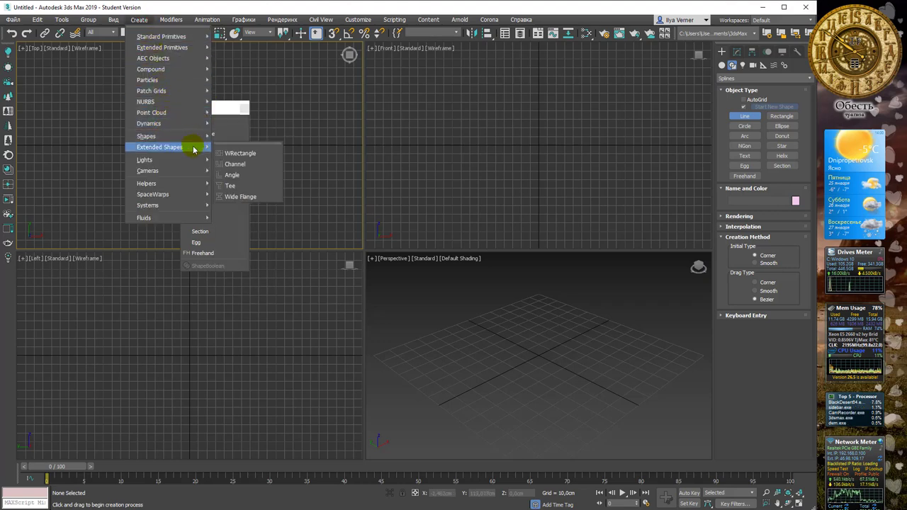
pyautogui.click(236, 145)
pyautogui.click(237, 146)
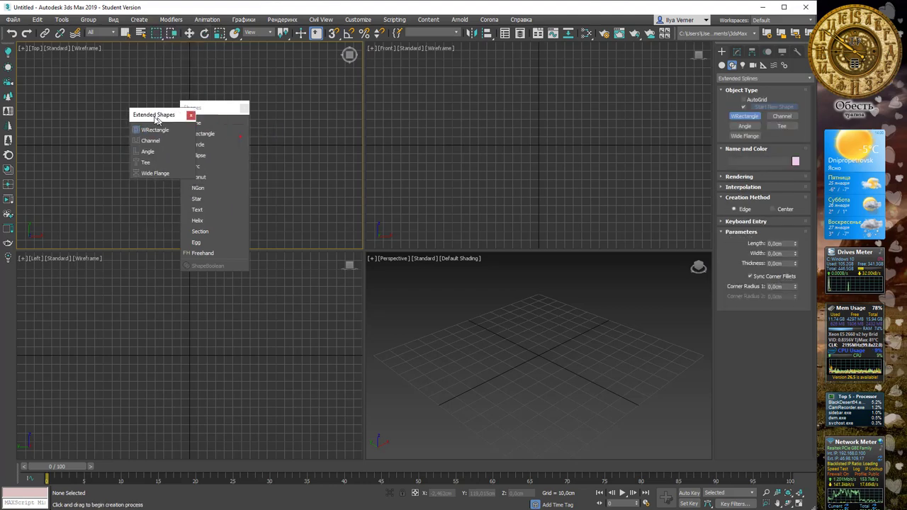
pyautogui.moveTo(237, 134); pyautogui.dragTo(87, 101)
pyautogui.moveTo(197, 111); pyautogui.dragTo(163, 87)
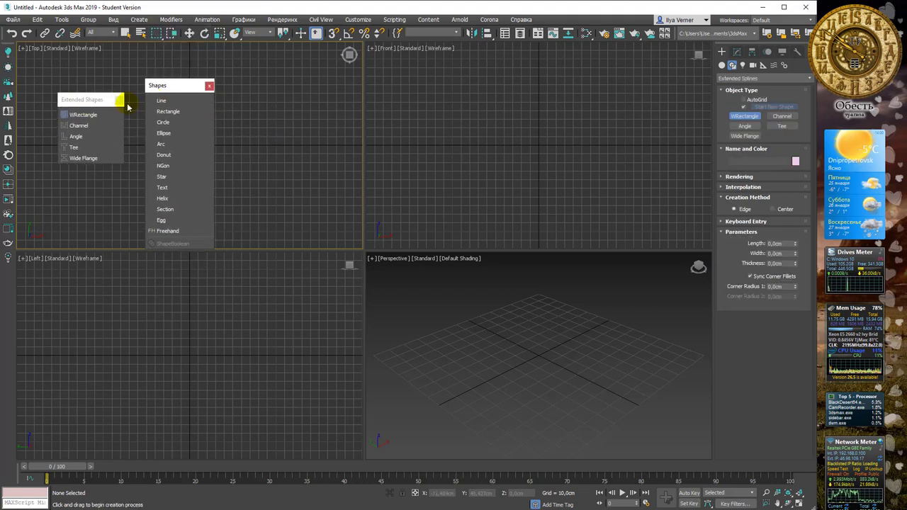
pyautogui.moveTo(103, 101)
pyautogui.mouseDown()
pyautogui.moveTo(94, 80)
pyautogui.moveTo(164, 83)
pyautogui.mouseUp()
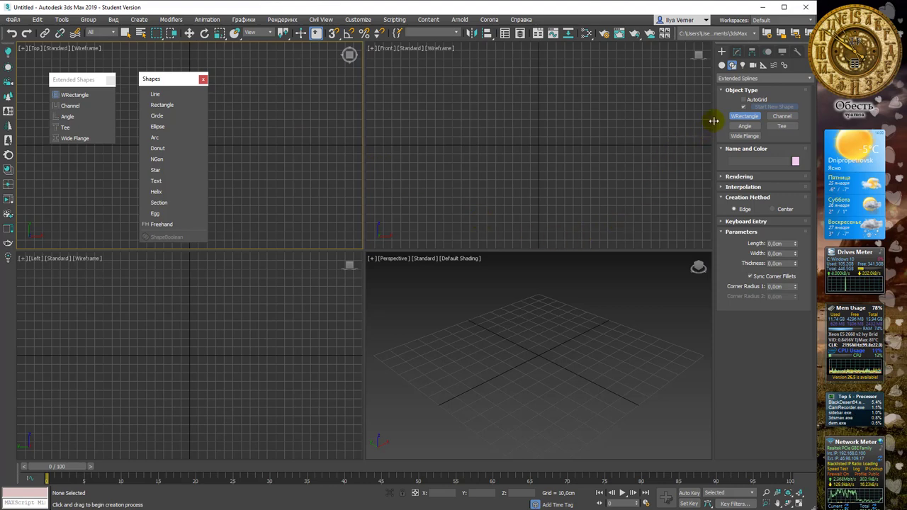
pyautogui.click(741, 78)
pyautogui.click(745, 89)
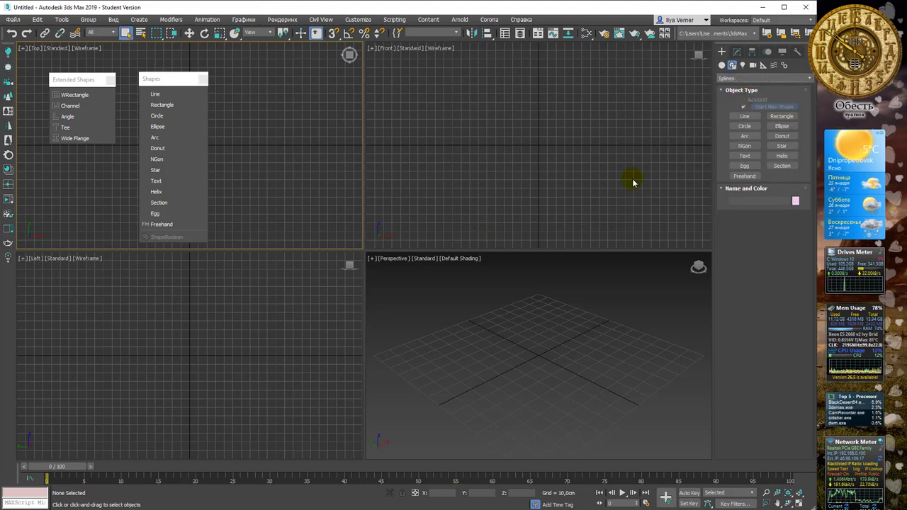
pyautogui.moveTo(170, 80)
pyautogui.mouseDown()
pyautogui.moveTo(85, 191)
pyautogui.moveTo(79, 181)
pyautogui.mouseUp()
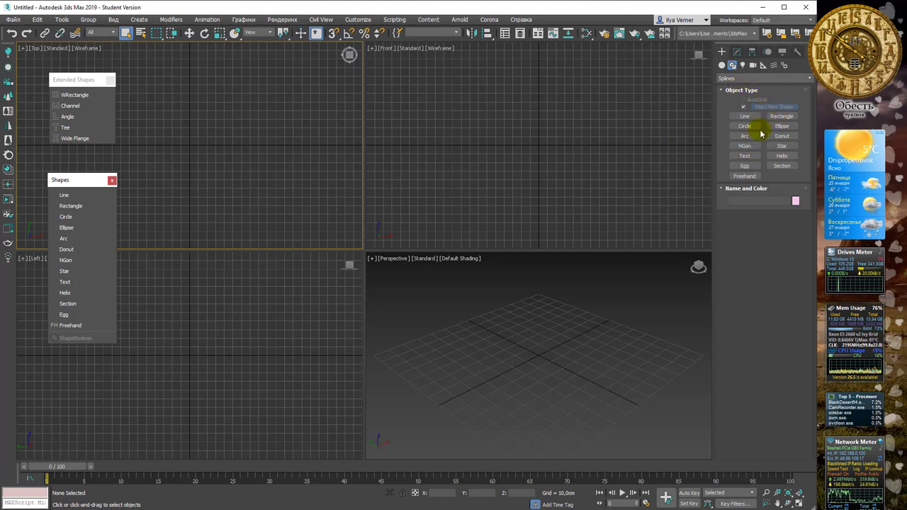
# Step: Draw a rectangle 51,2 cm long, 101,821 cm wide with 22,41 cm corner radius on the Perspective grid
pyautogui.click(782, 117)
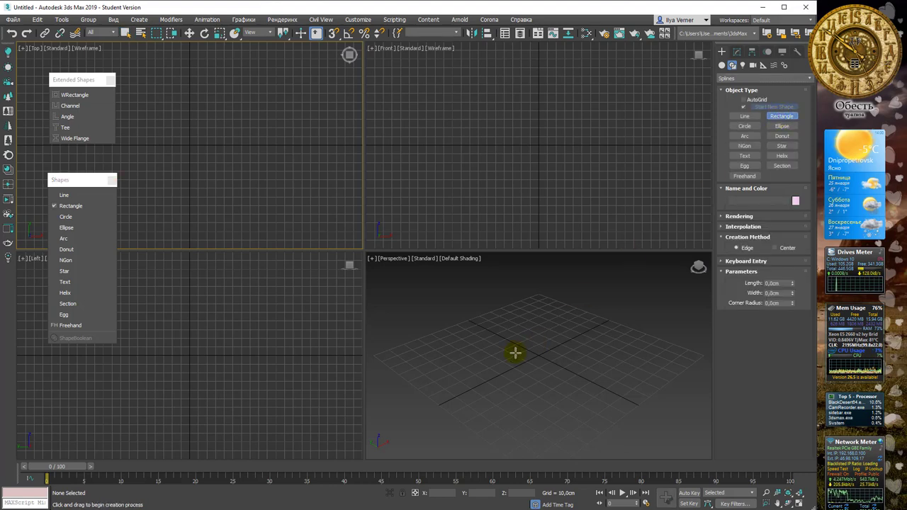
pyautogui.moveTo(439, 361); pyautogui.dragTo(619, 336)
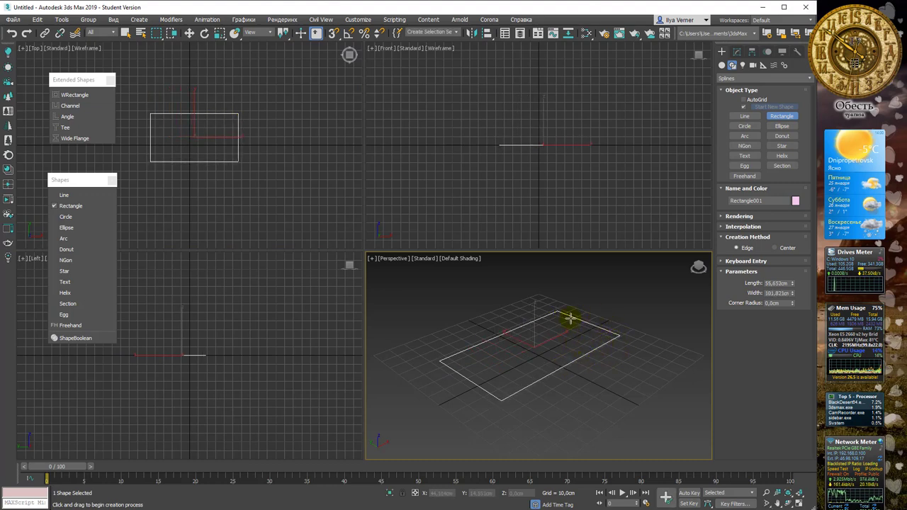
pyautogui.doubleClick(786, 294)
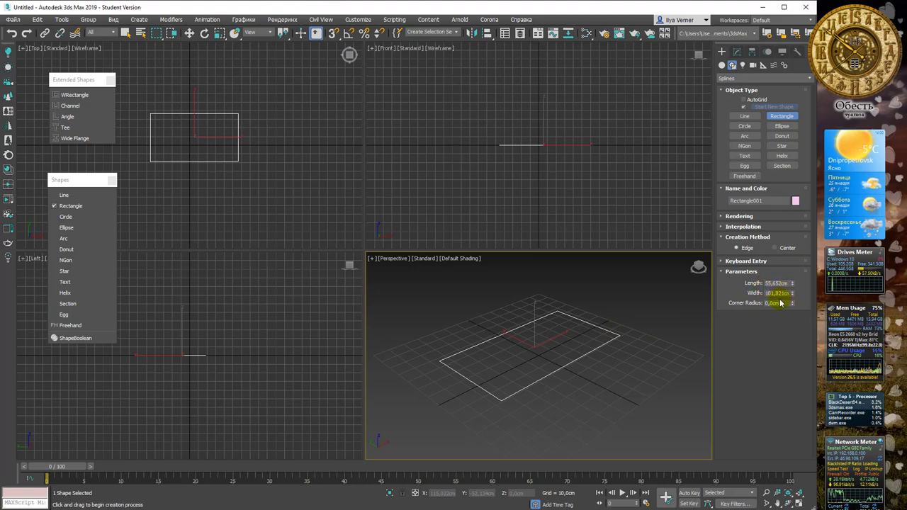
pyautogui.moveTo(793, 283); pyautogui.dragTo(792, 305)
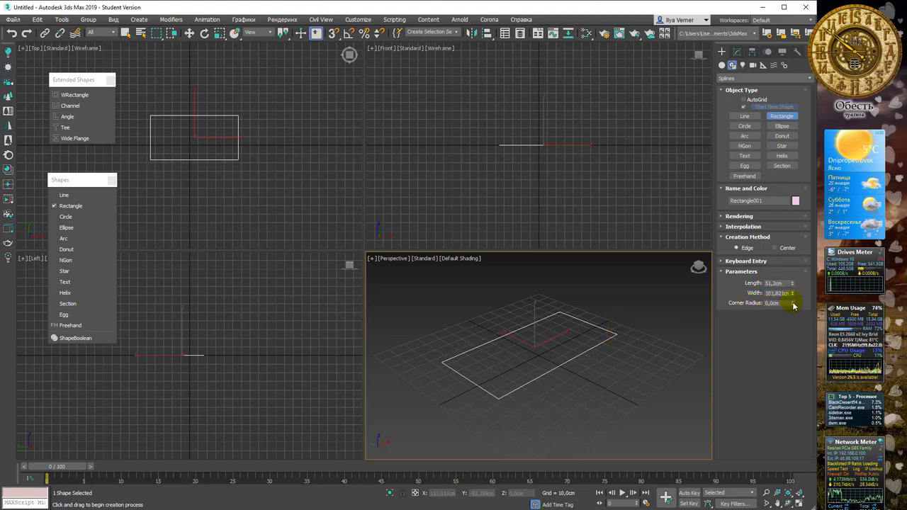
pyautogui.moveTo(792, 303); pyautogui.dragTo(792, 299)
pyautogui.moveTo(14, 250); pyautogui.dragTo(263, 315)
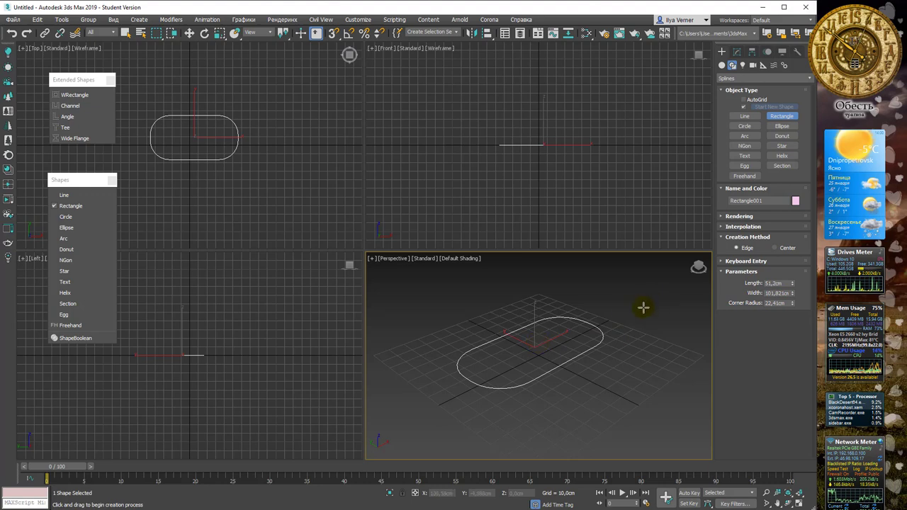
# Step: Pan the Front view and cycle through the viewports, leaving Front active
pyautogui.moveTo(512, 188); pyautogui.dragTo(496, 192, button='middle')
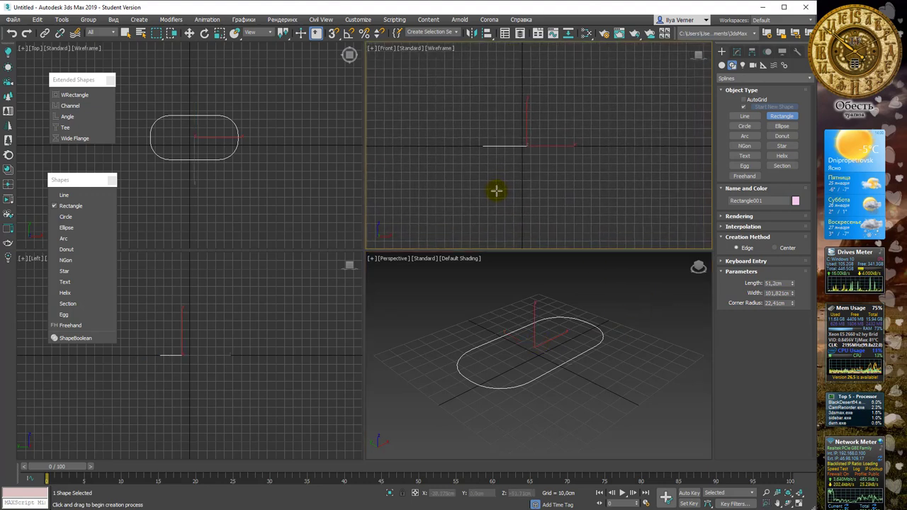
pyautogui.click(598, 302)
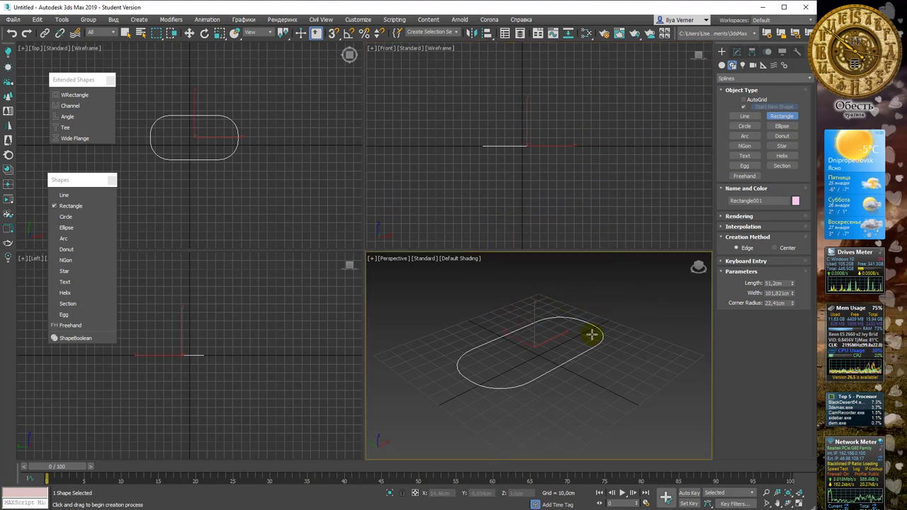
pyautogui.click(314, 330)
pyautogui.click(314, 183)
pyautogui.click(492, 206)
pyautogui.click(622, 326)
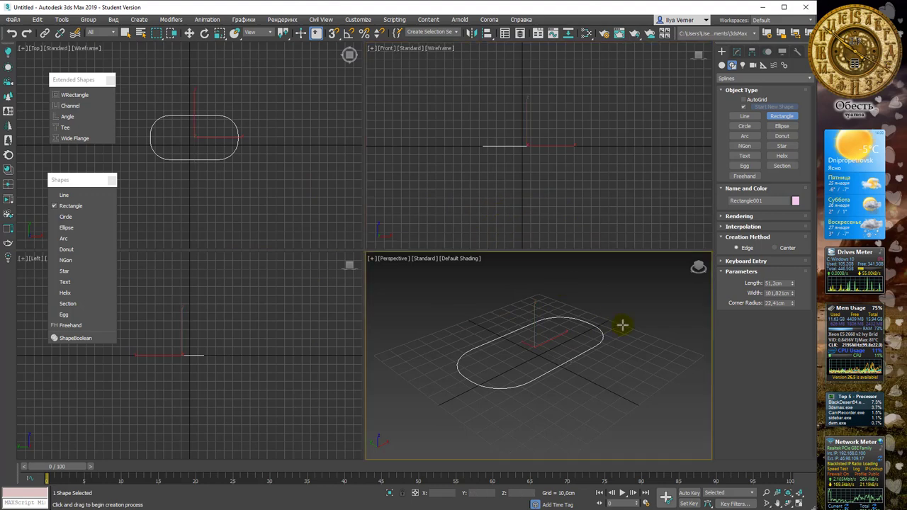
pyautogui.click(601, 209)
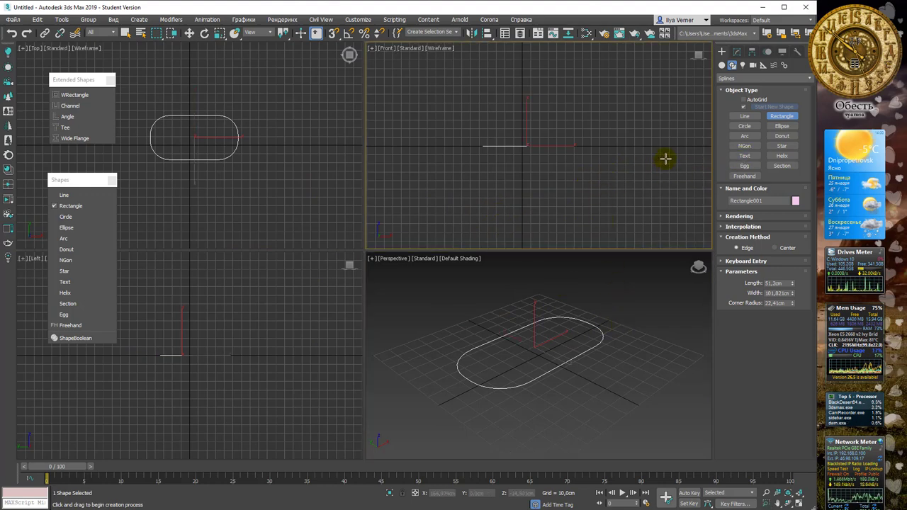
# Step: Draw upright rectangles in the Front and Left views and a small 35,419 × 41,213 cm one on the Perspective grid
pyautogui.moveTo(666, 159); pyautogui.dragTo(488, 216)
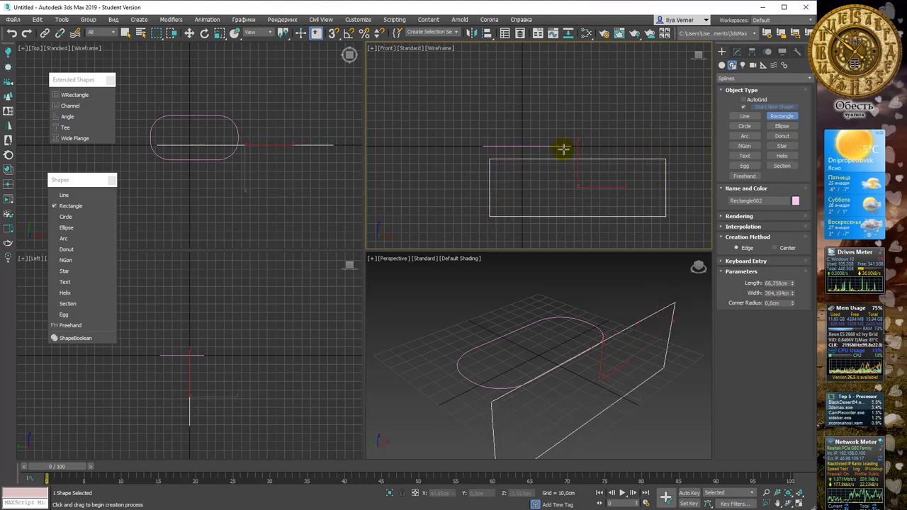
pyautogui.moveTo(308, 307); pyautogui.dragTo(229, 372)
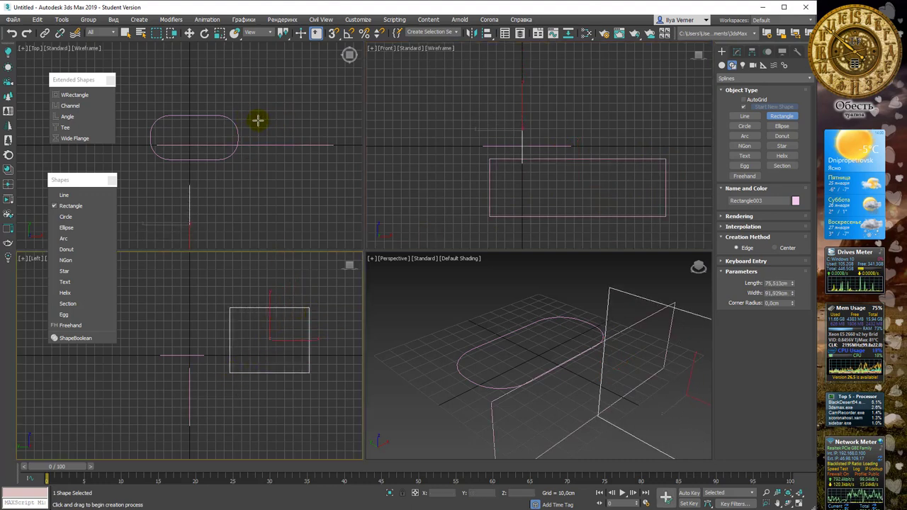
pyautogui.moveTo(478, 297); pyautogui.dragTo(475, 364, button='middle')
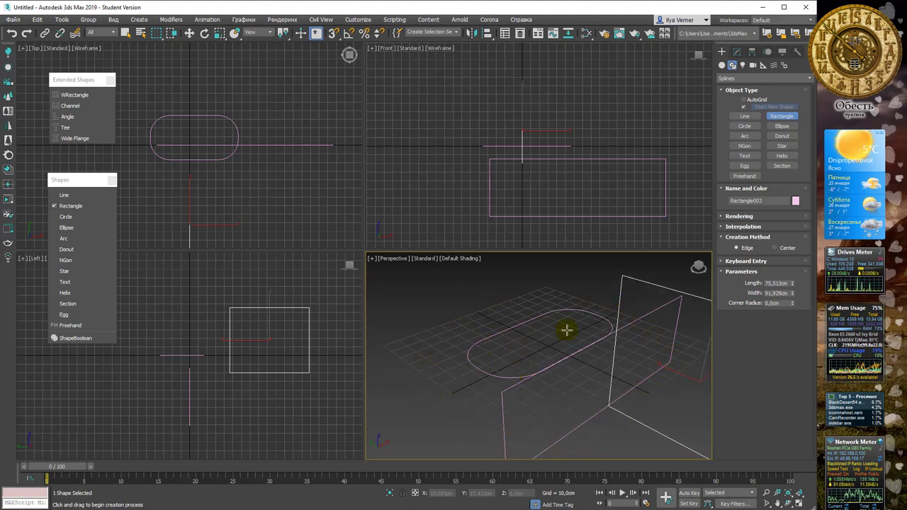
pyautogui.keyDown('alt'); pyautogui.moveTo(593, 360); pyautogui.dragTo(583, 364, button='middle'); pyautogui.keyUp('alt')
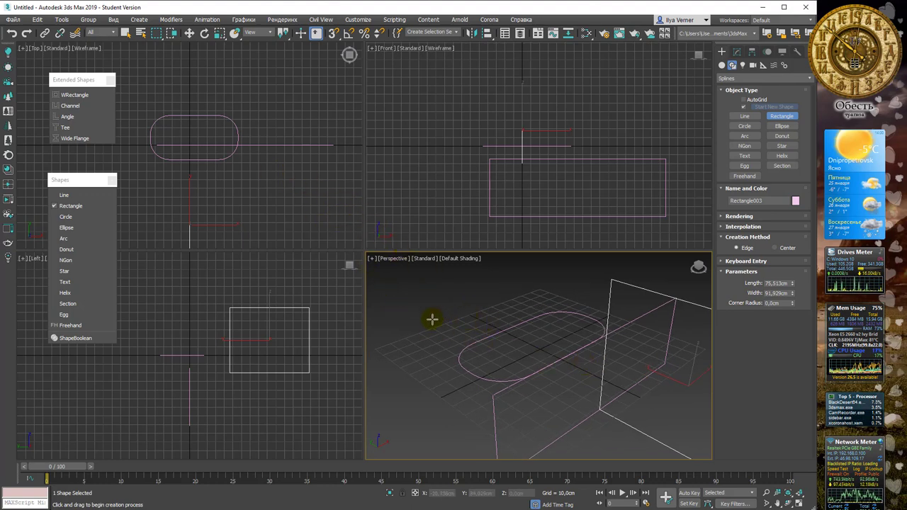
pyautogui.moveTo(431, 319); pyautogui.dragTo(405, 362)
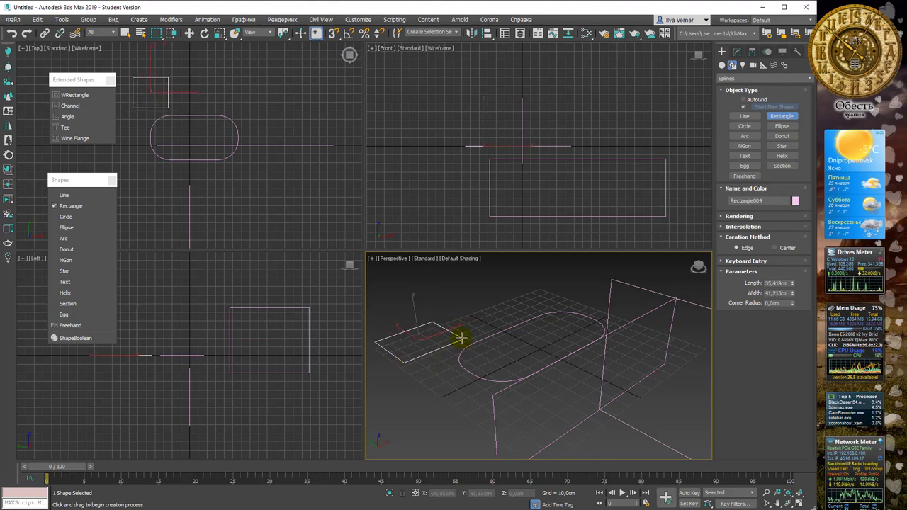
pyautogui.moveTo(461, 339)
pyautogui.keyDown('alt'); pyautogui.mouseDown(button='middle')
pyautogui.moveTo(498, 304)
pyautogui.moveTo(531, 319)
pyautogui.moveTo(496, 325)
pyautogui.moveTo(588, 313)
pyautogui.mouseUp(button='middle'); pyautogui.keyUp('alt')
pyautogui.scroll(-3, 501, 305)
pyautogui.scroll(3, 496, 325)
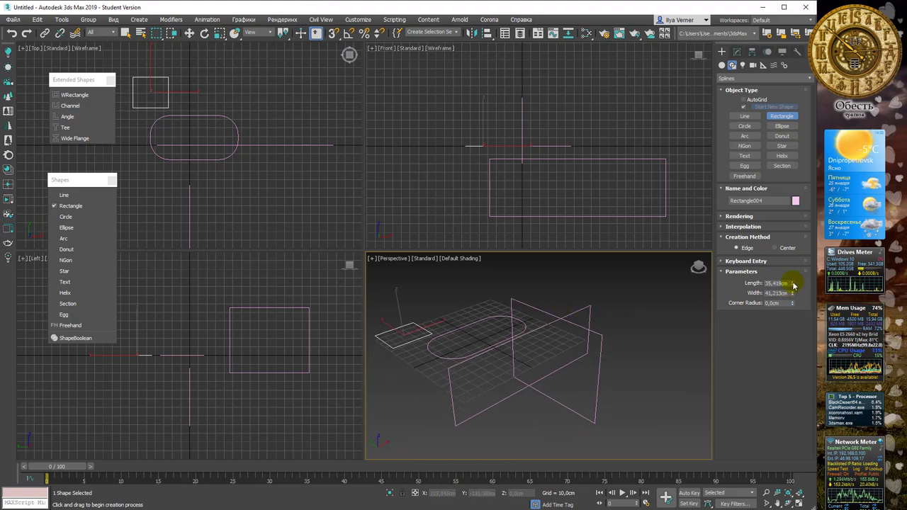
# Step: Draw a circle on the Perspective grid with a 55,55 cm radius
pyautogui.click(750, 126)
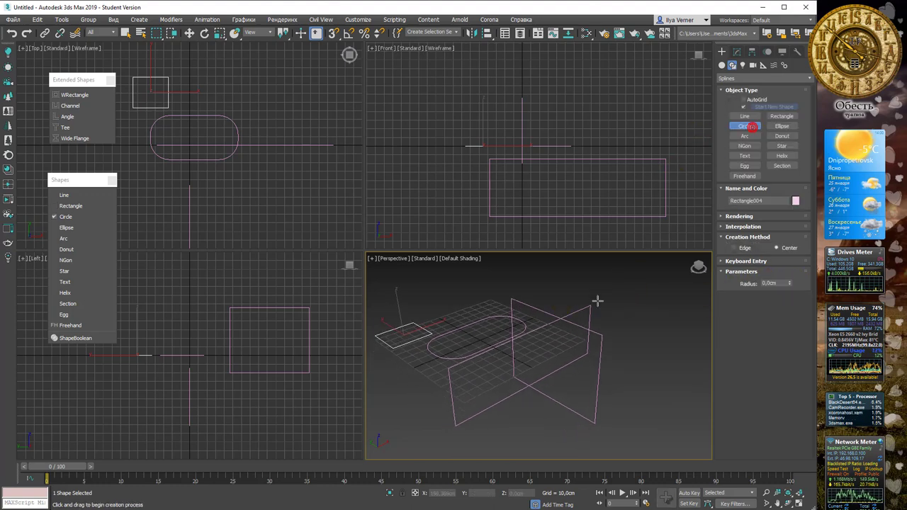
pyautogui.keyDown('alt'); pyautogui.moveTo(597, 301); pyautogui.dragTo(607, 348, button='middle'); pyautogui.keyUp('alt')
pyautogui.moveTo(608, 348); pyautogui.dragTo(623, 374)
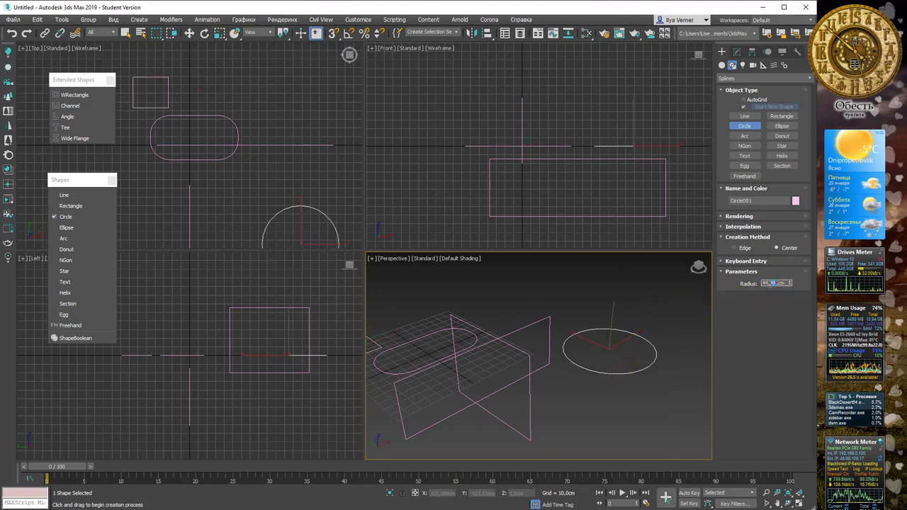
pyautogui.doubleClick(765, 283)
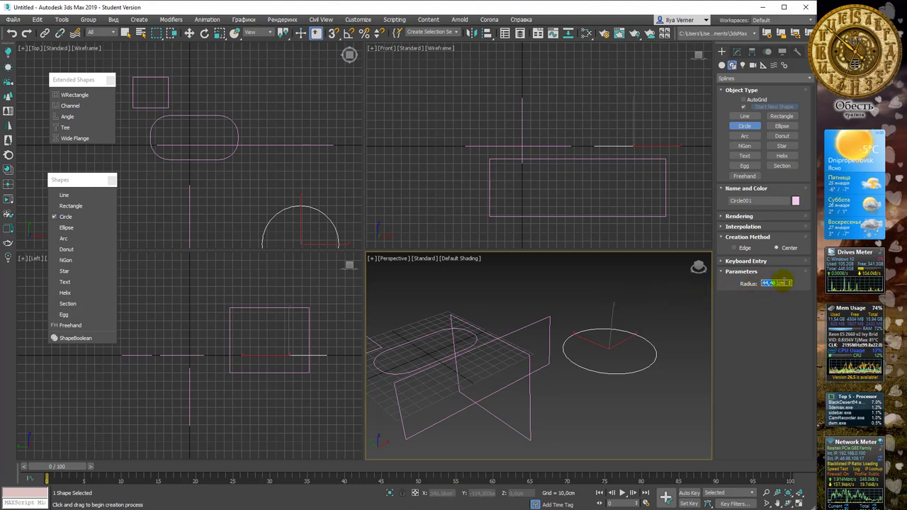
pyautogui.write('551')
pyautogui.press('Return')
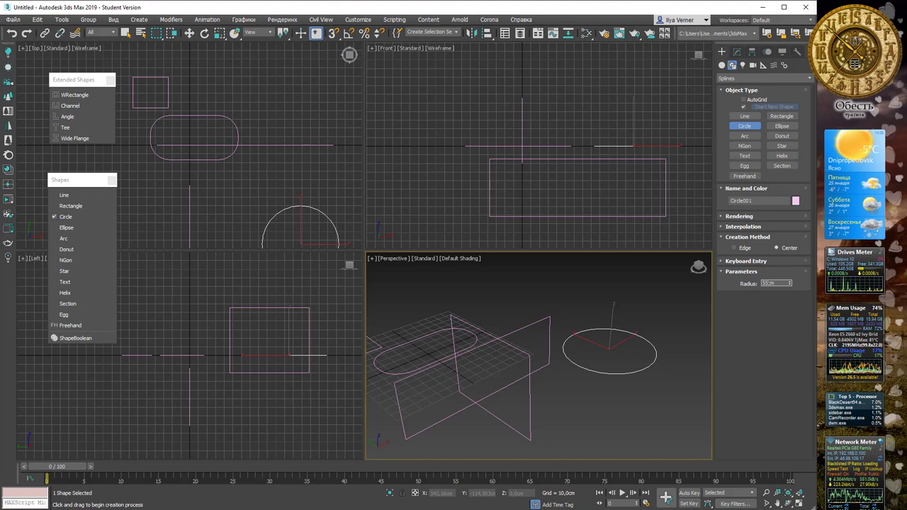
pyautogui.press('Return')
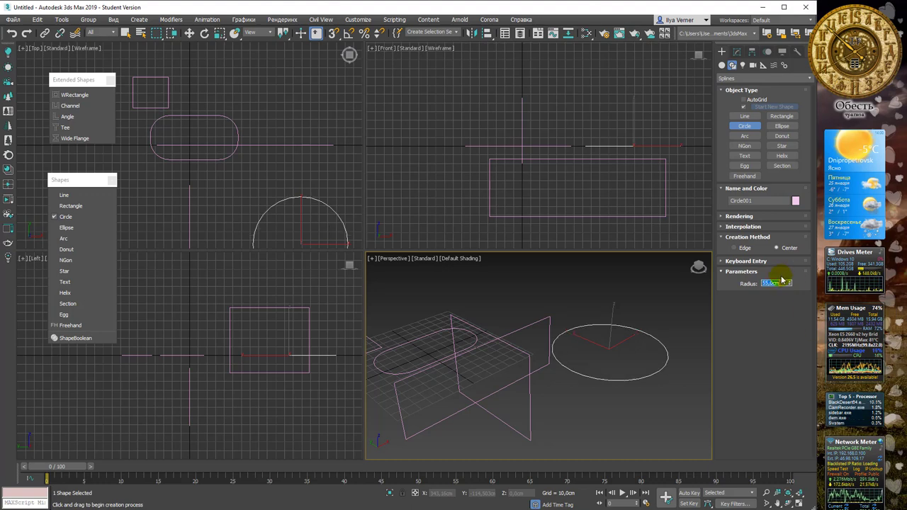
pyautogui.moveTo(790, 284); pyautogui.dragTo(790, 287)
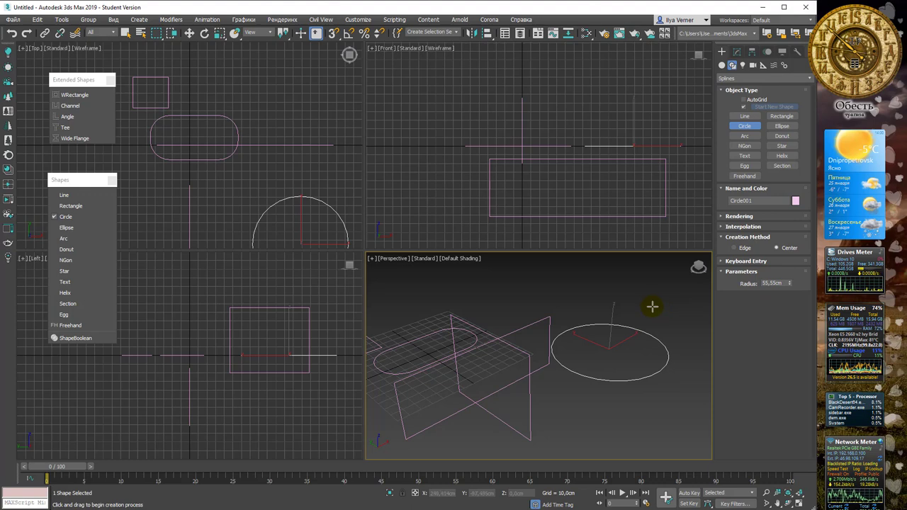
pyautogui.moveTo(632, 300); pyautogui.dragTo(618, 294, button='middle')
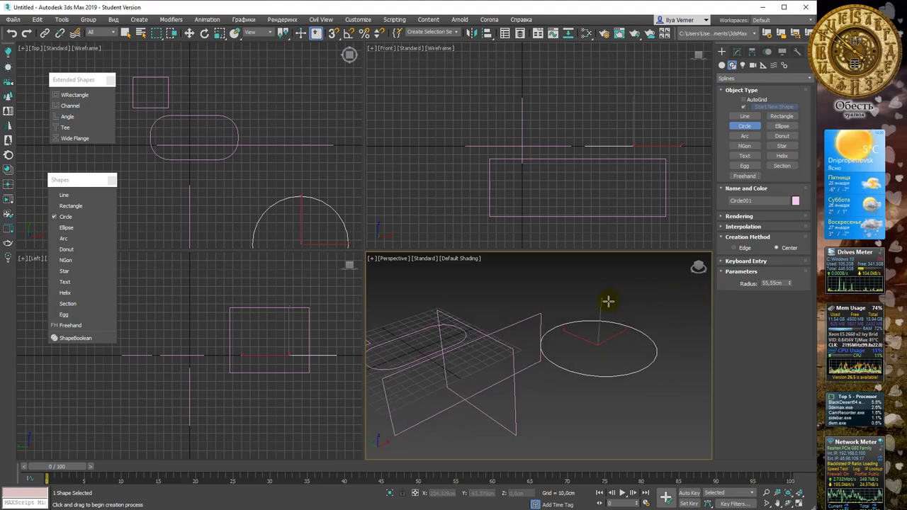
pyautogui.moveTo(623, 304)
pyautogui.mouseDown(button='middle')
pyautogui.moveTo(573, 303)
pyautogui.moveTo(614, 295)
pyautogui.mouseUp(button='middle')
pyautogui.moveTo(437, 340); pyautogui.dragTo(595, 301, button='middle')
# Step: Draw an ellipse 102,507 cm long and 40,525 cm wide, trying an outline thickness then removing it
pyautogui.click(780, 129)
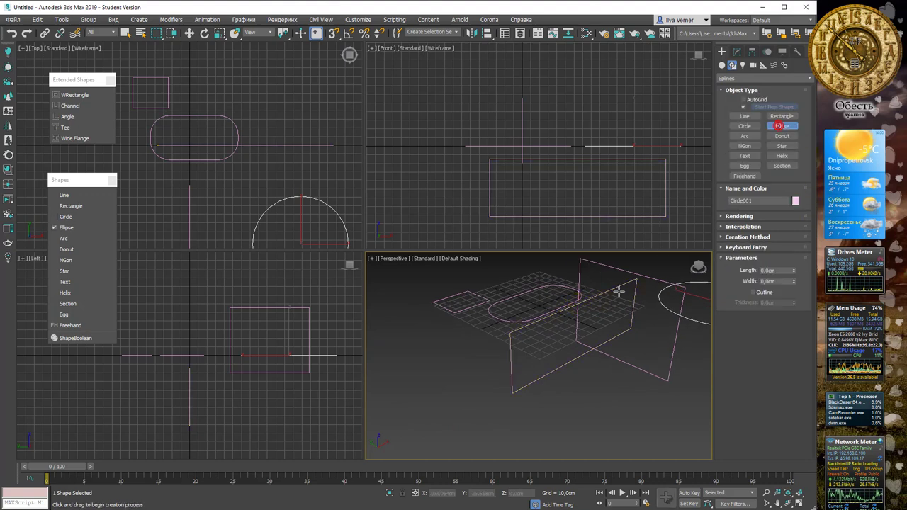
pyautogui.moveTo(446, 342)
pyautogui.mouseDown()
pyautogui.moveTo(462, 401)
pyautogui.moveTo(486, 365)
pyautogui.mouseUp()
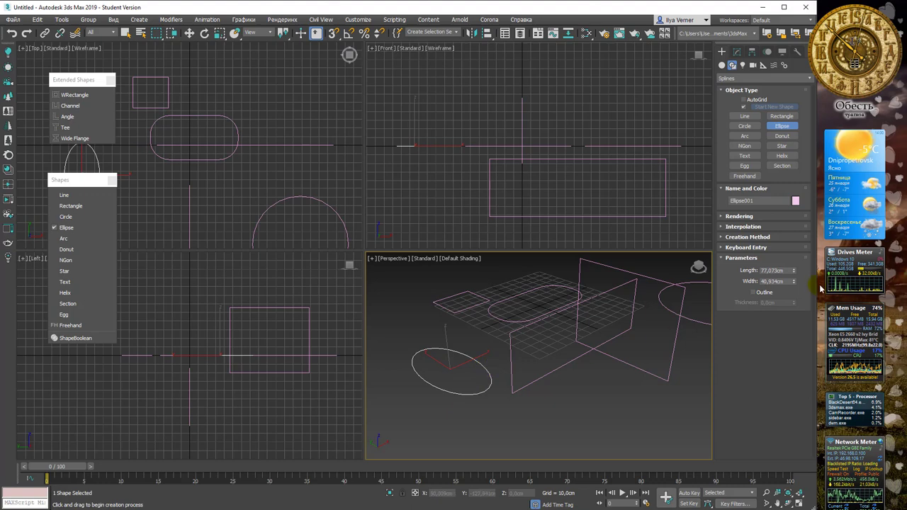
pyautogui.moveTo(794, 271)
pyautogui.mouseDown()
pyautogui.moveTo(791, 251)
pyautogui.moveTo(10, 301)
pyautogui.moveTo(11, 287)
pyautogui.mouseUp()
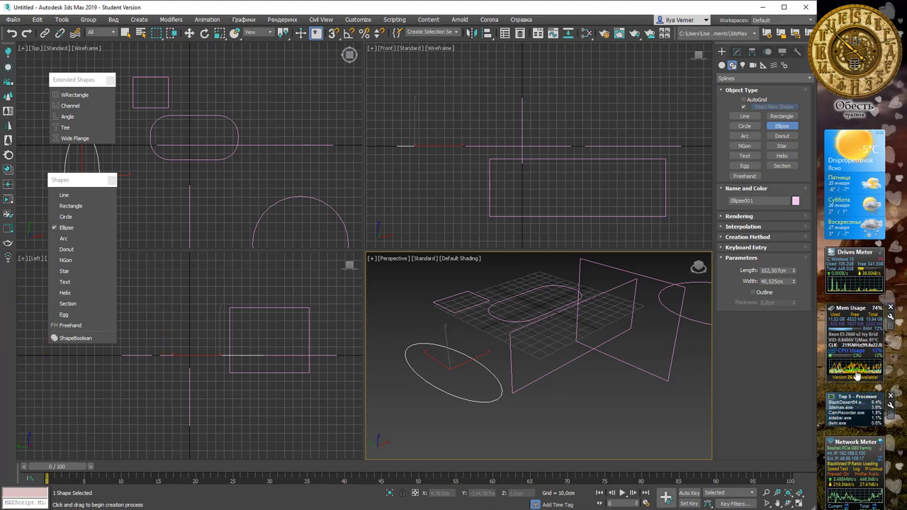
pyautogui.click(762, 292)
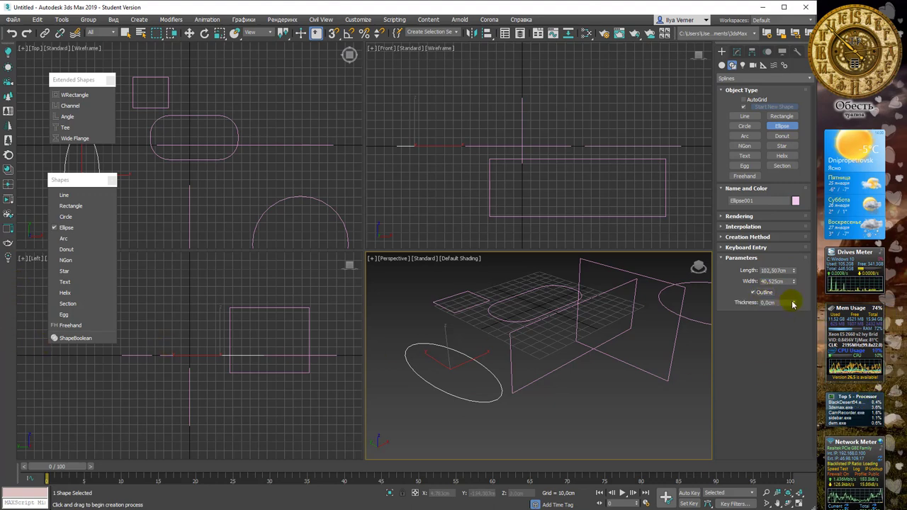
pyautogui.moveTo(794, 303); pyautogui.dragTo(58, 141)
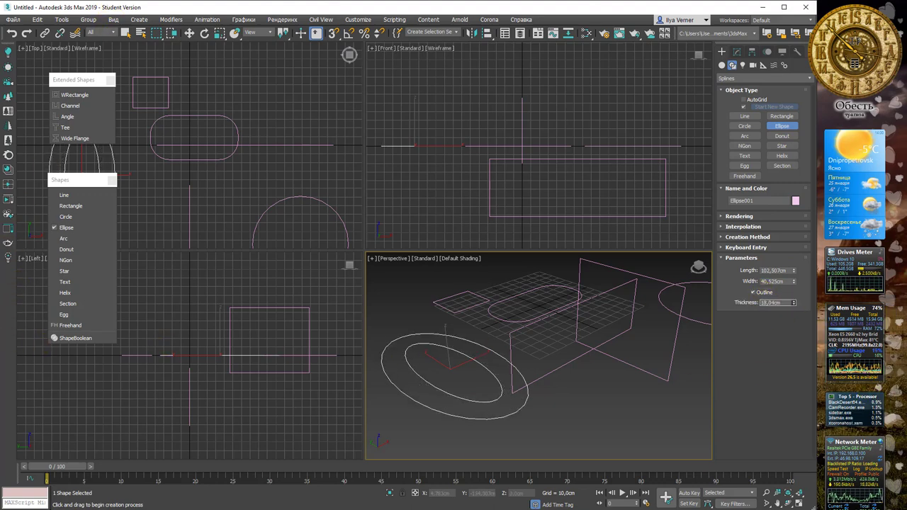
pyautogui.moveTo(793, 302); pyautogui.dragTo(793, 301)
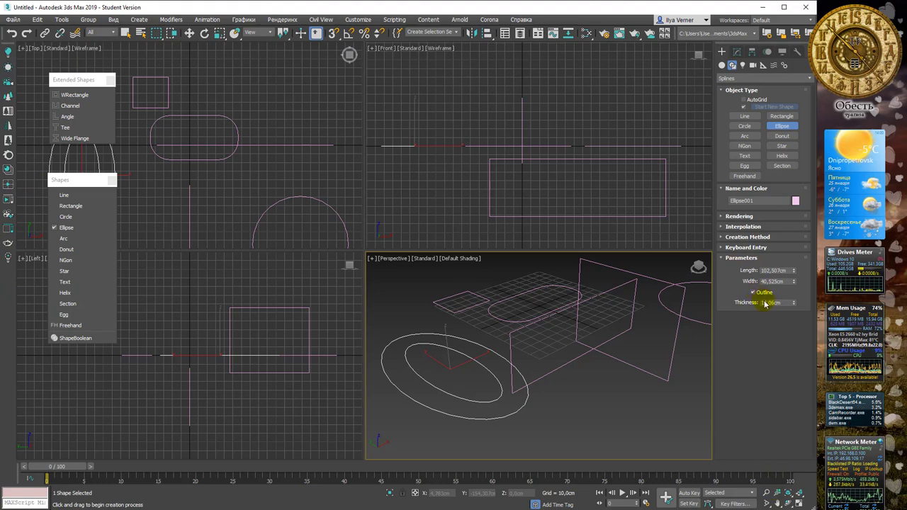
pyautogui.moveTo(794, 304); pyautogui.dragTo(794, 321)
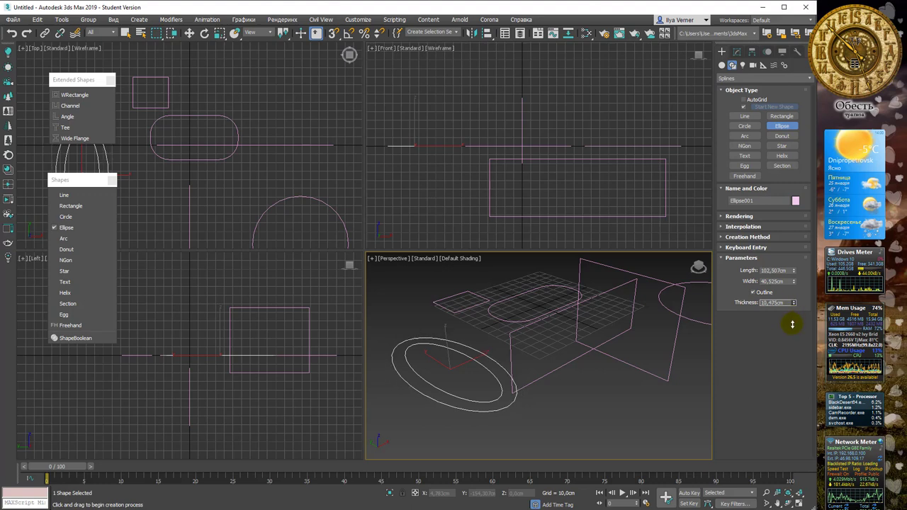
pyautogui.click(763, 297)
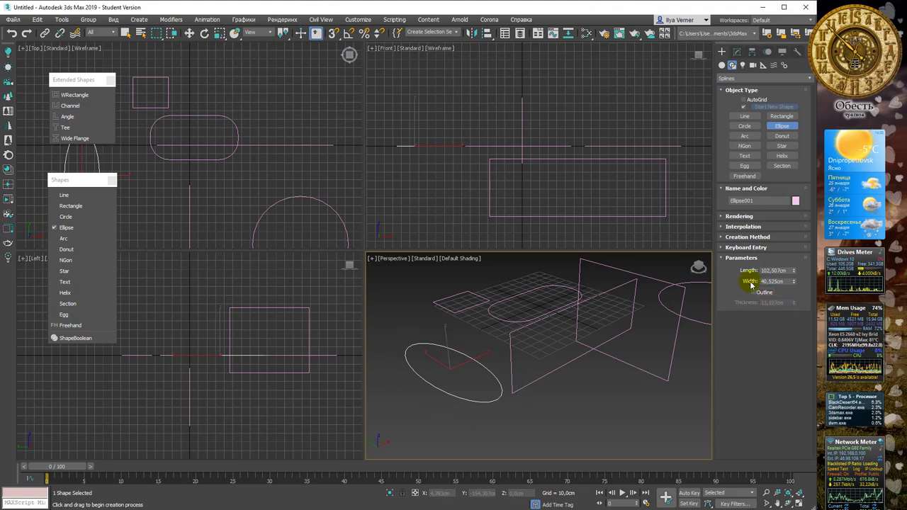
pyautogui.click(745, 136)
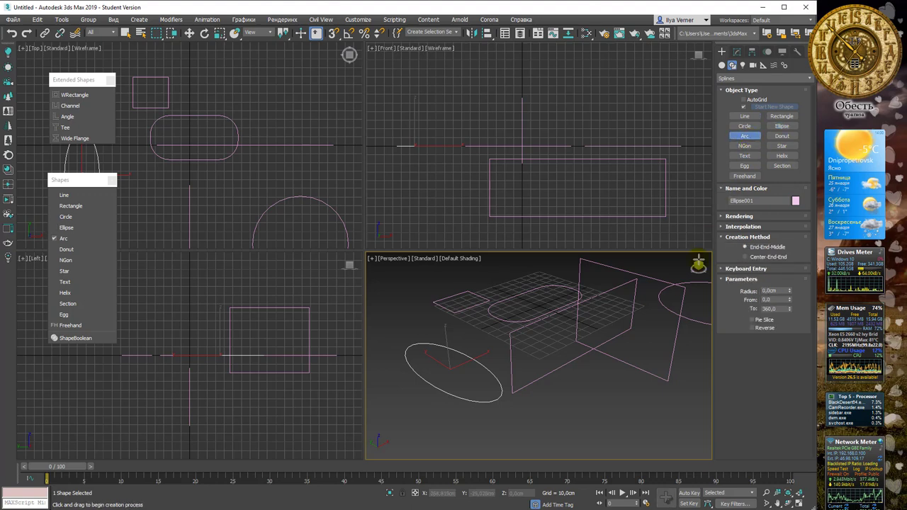
# Step: Draw two arcs on the Perspective grid
pyautogui.moveTo(505, 428); pyautogui.dragTo(533, 409)
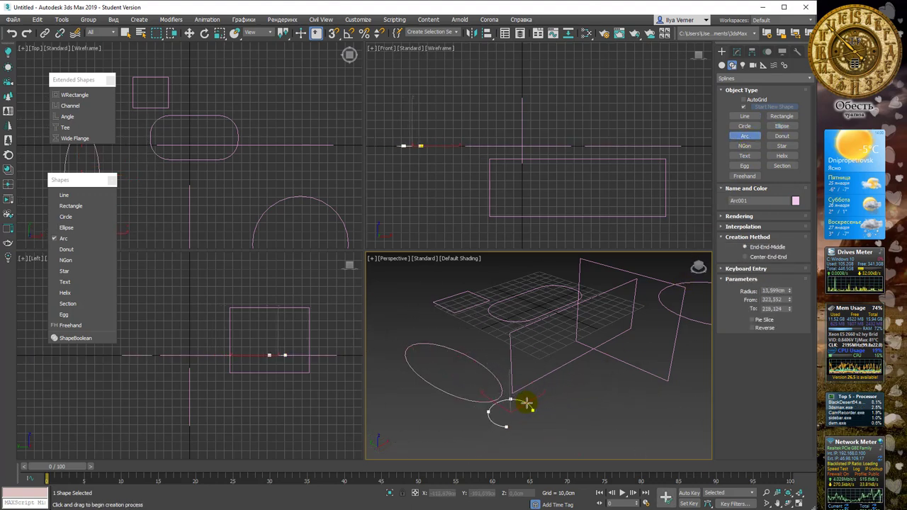
pyautogui.click(569, 401)
pyautogui.moveTo(565, 427); pyautogui.dragTo(620, 371)
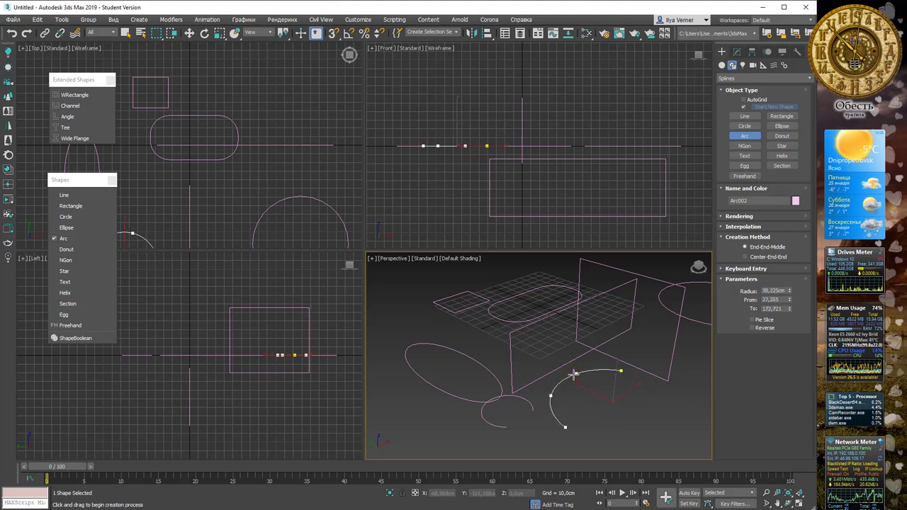
pyautogui.click(575, 374)
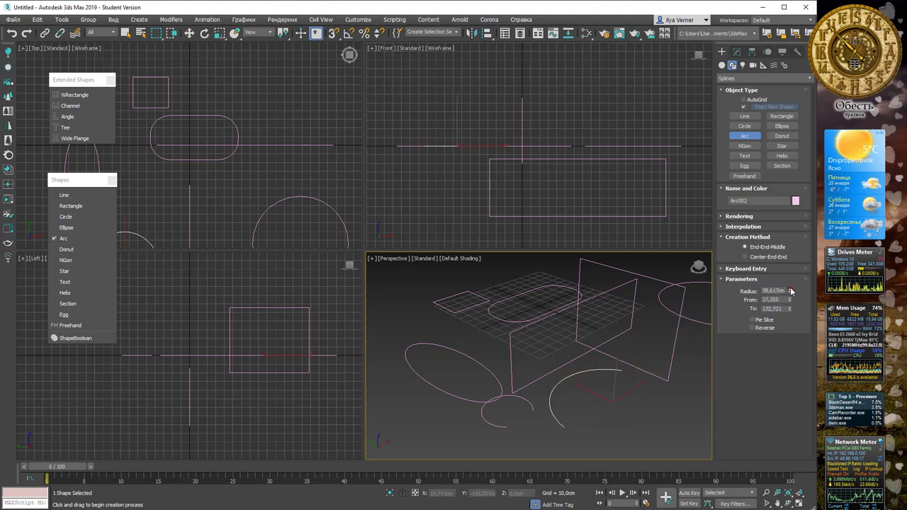
# Step: Set the second arc to radius 34,212 cm spanning 16,315 to 148,765, leaving Pie Slice off
pyautogui.moveTo(791, 292); pyautogui.dragTo(790, 309)
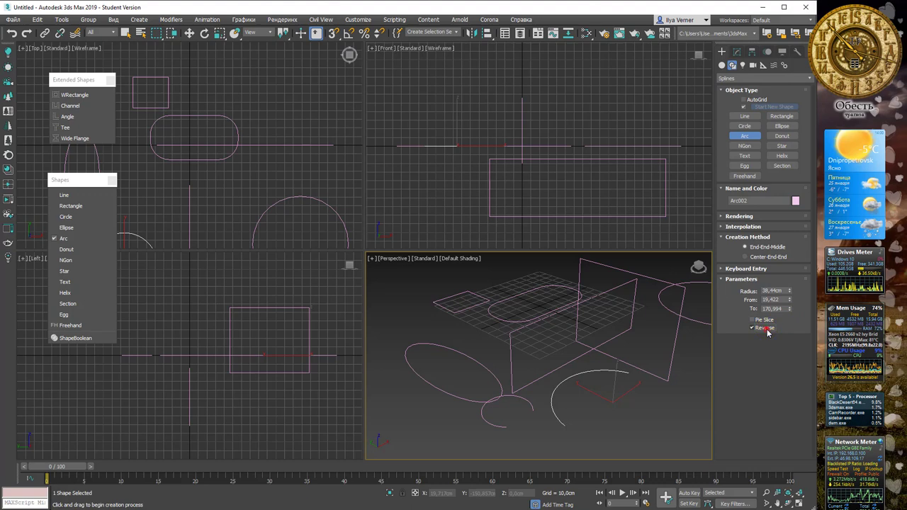
pyautogui.moveTo(789, 291); pyautogui.dragTo(790, 272)
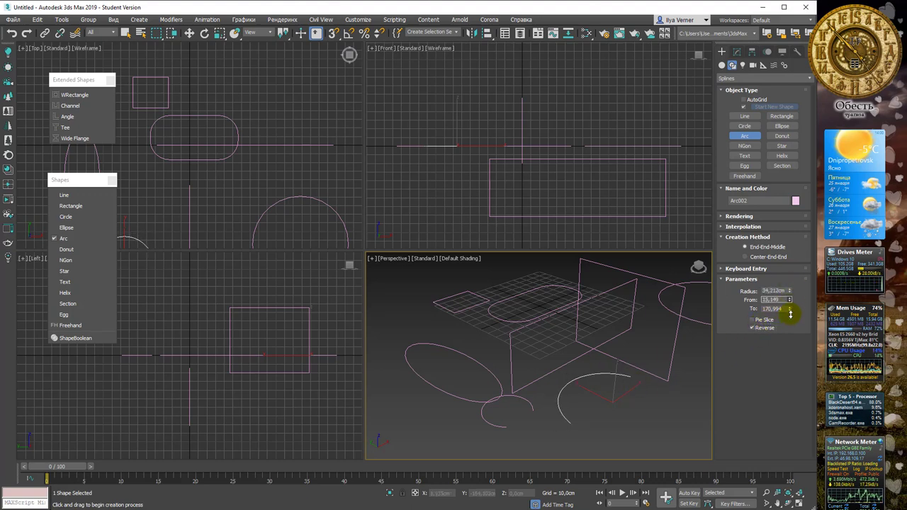
pyautogui.moveTo(790, 314); pyautogui.dragTo(790, 307)
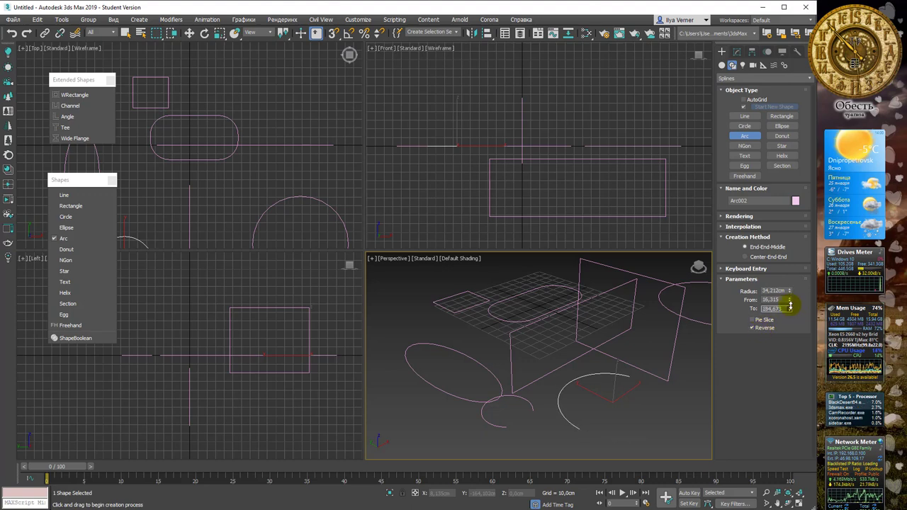
pyautogui.click(757, 323)
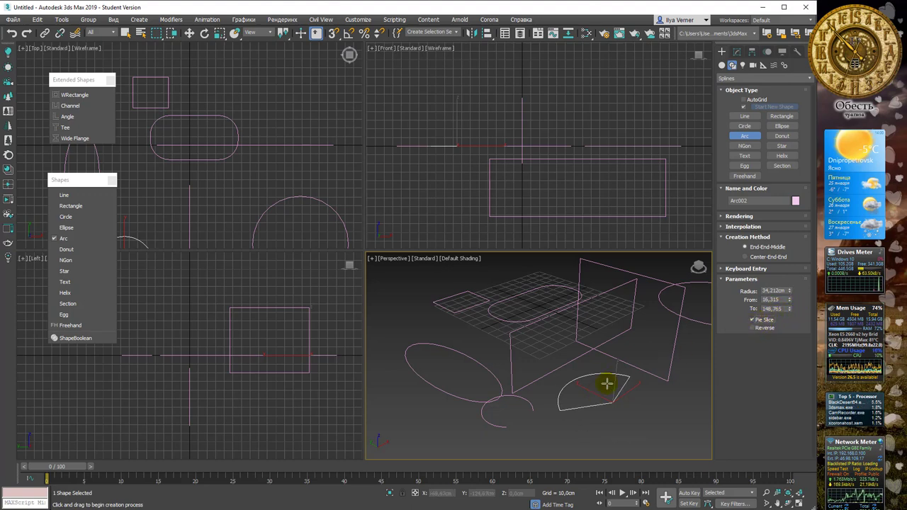
pyautogui.click(757, 320)
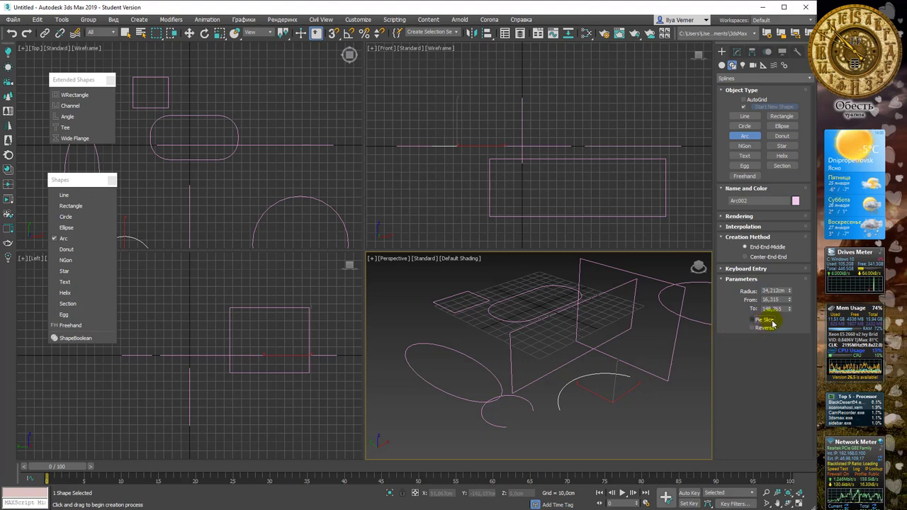
pyautogui.click(781, 136)
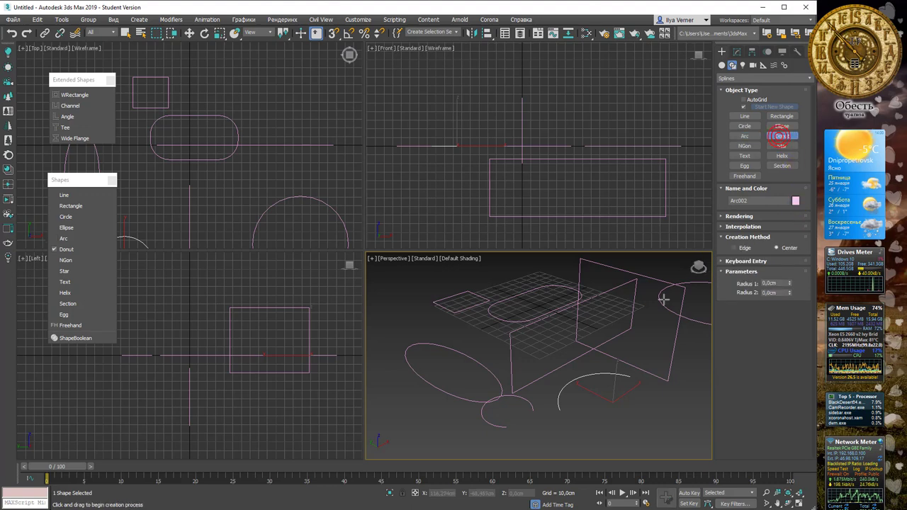
# Step: Draw a donut with radii 40,617 cm and 26,316 cm on the Perspective grid
pyautogui.moveTo(668, 298)
pyautogui.mouseDown(button='middle')
pyautogui.moveTo(616, 327)
pyautogui.moveTo(496, 293)
pyautogui.mouseUp(button='middle')
pyautogui.moveTo(559, 363); pyautogui.dragTo(580, 392)
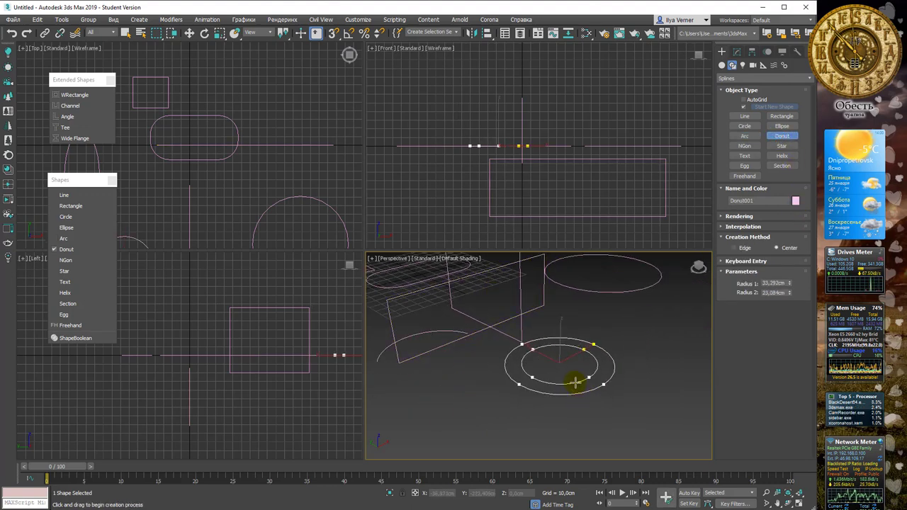
pyautogui.click(575, 383)
pyautogui.moveTo(581, 338); pyautogui.dragTo(583, 349, button='middle')
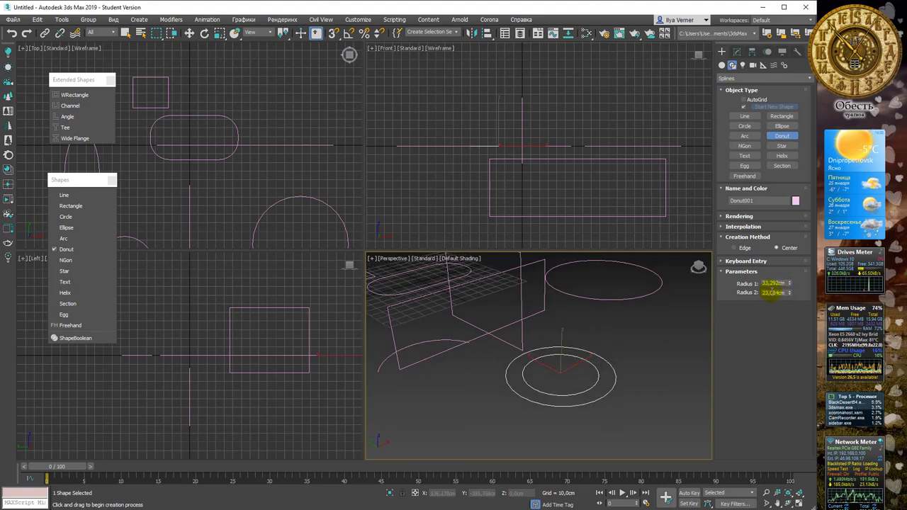
pyautogui.moveTo(790, 287)
pyautogui.mouseDown()
pyautogui.moveTo(792, 272)
pyautogui.moveTo(796, 292)
pyautogui.mouseUp()
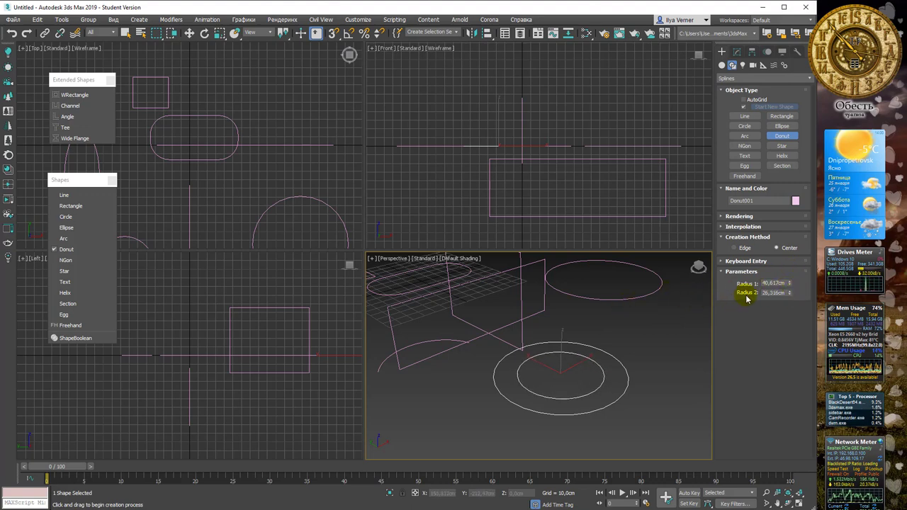
pyautogui.moveTo(623, 326)
pyautogui.mouseDown(button='middle')
pyautogui.moveTo(609, 309)
pyautogui.moveTo(569, 348)
pyautogui.mouseUp(button='middle')
pyautogui.click(743, 145)
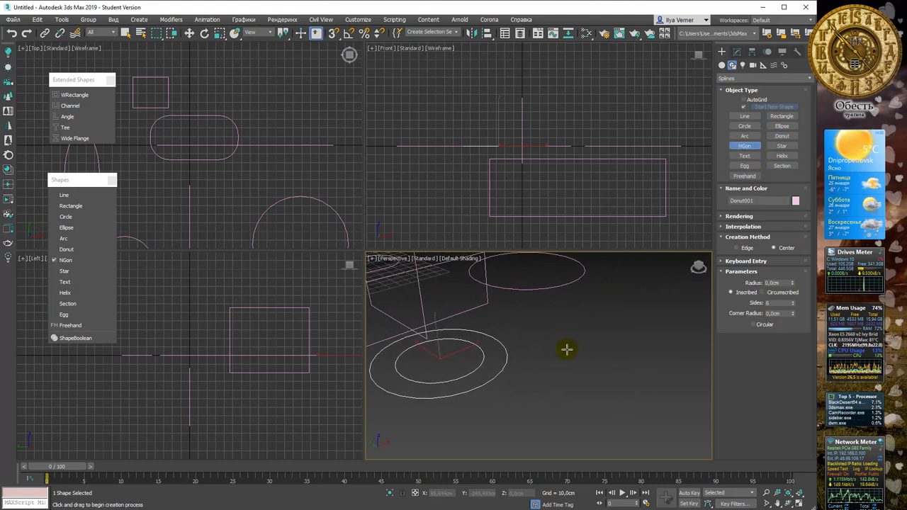
# Step: Draw an NGon of radius 32,685 cm, comparing circumscribed and inscribed, and keep it inscribed
pyautogui.moveTo(585, 365); pyautogui.dragTo(613, 391)
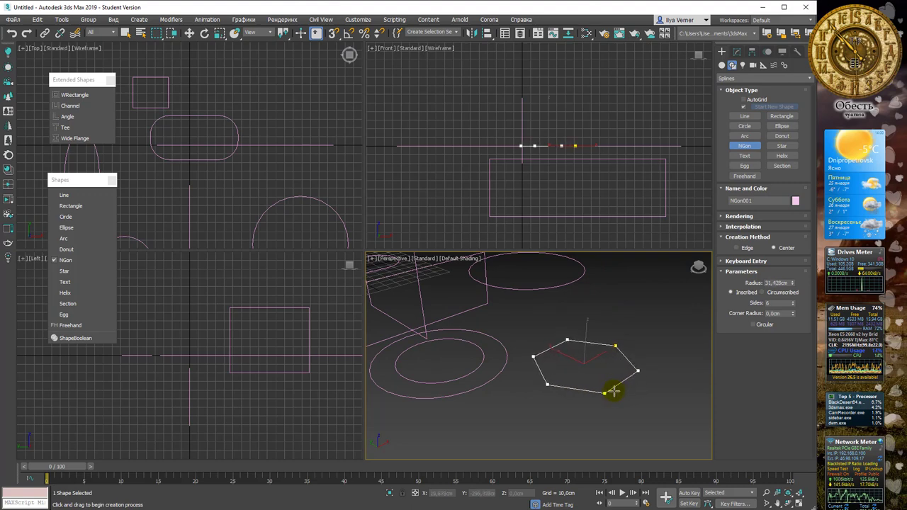
pyautogui.click(765, 293)
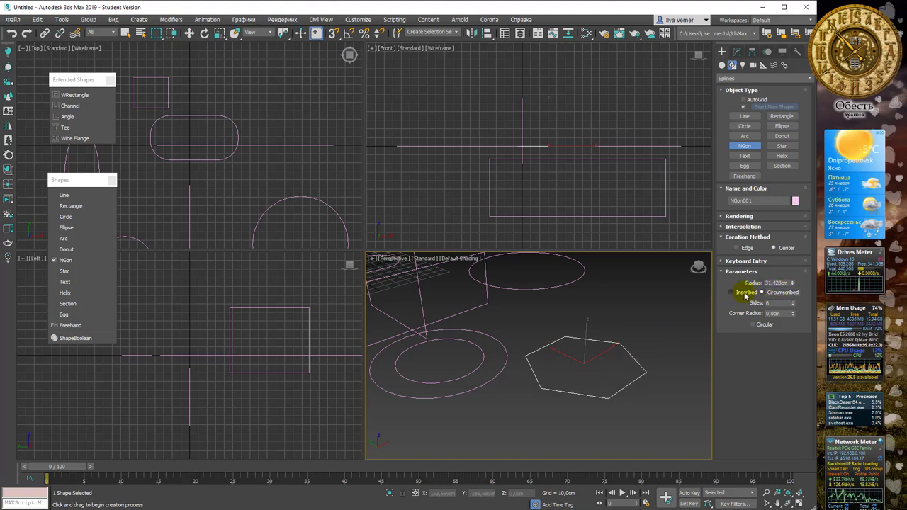
pyautogui.click(735, 293)
pyautogui.click(764, 294)
pyautogui.click(737, 294)
pyautogui.click(763, 294)
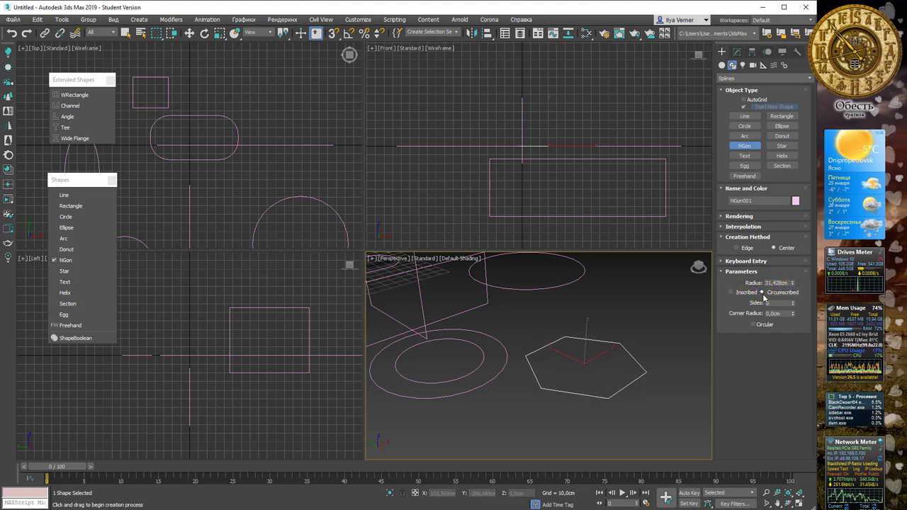
pyautogui.click(743, 294)
pyautogui.click(761, 295)
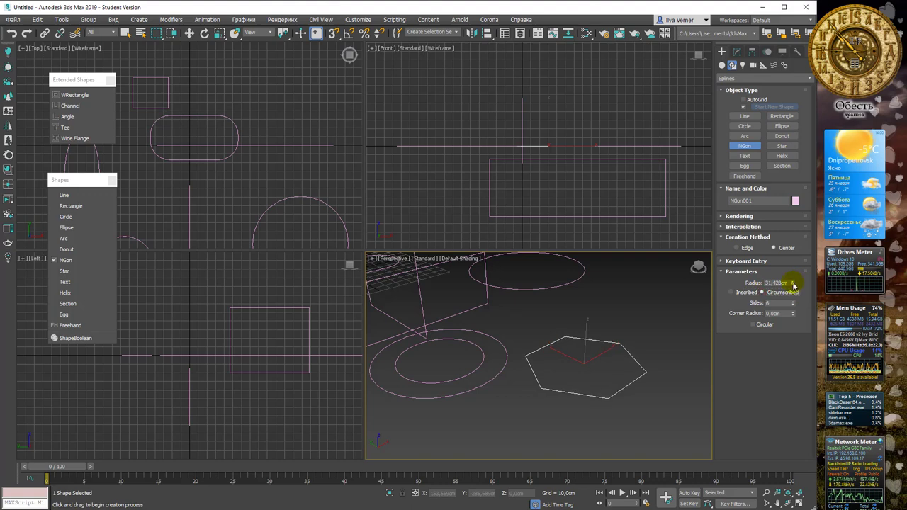
pyautogui.moveTo(793, 284); pyautogui.dragTo(794, 281)
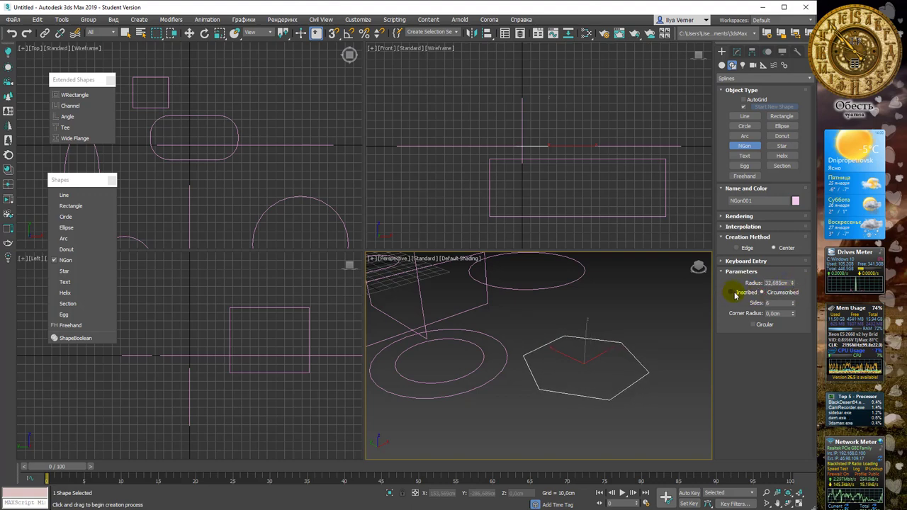
pyautogui.click(730, 293)
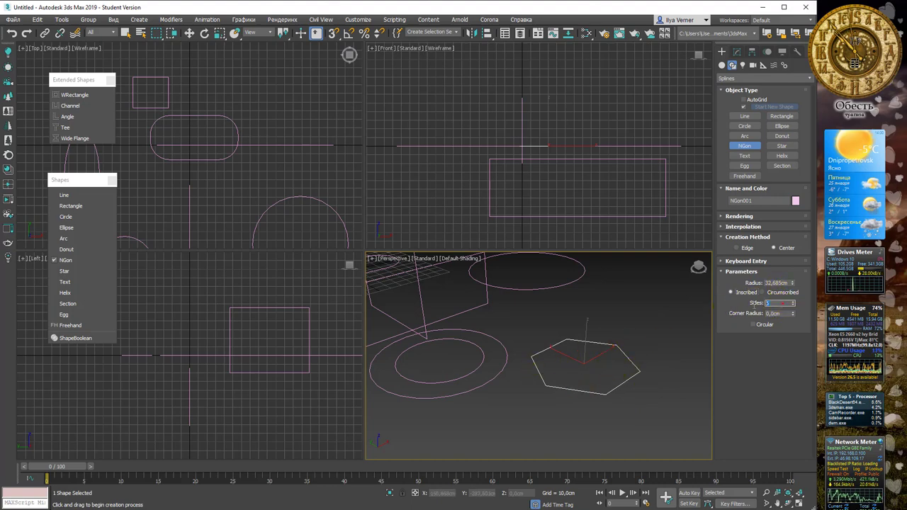
# Step: Vary the NGon's side count from 9 down to 3 and settle on 5 sides
pyautogui.click(793, 300)
pyautogui.click(793, 300)
pyautogui.click(792, 300)
pyautogui.click(793, 300)
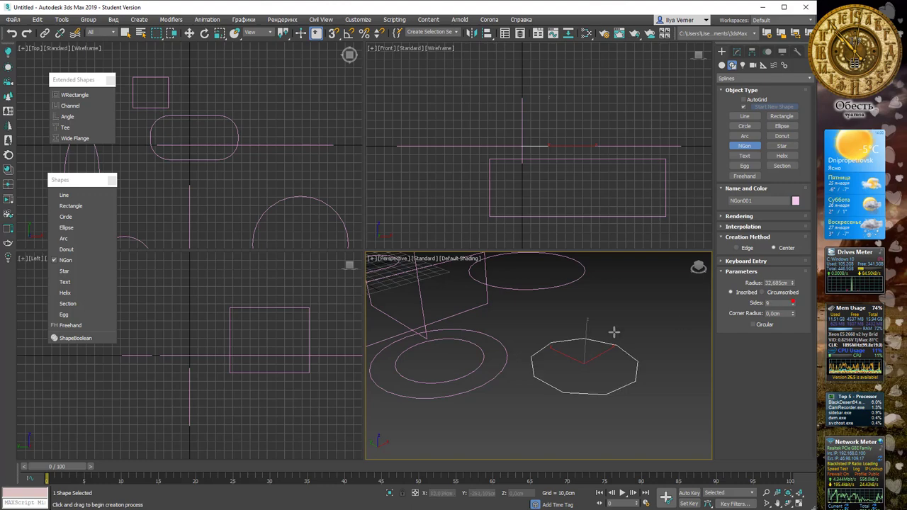
pyautogui.click(793, 305)
pyautogui.click(793, 305)
pyautogui.click(793, 304)
pyautogui.click(792, 304)
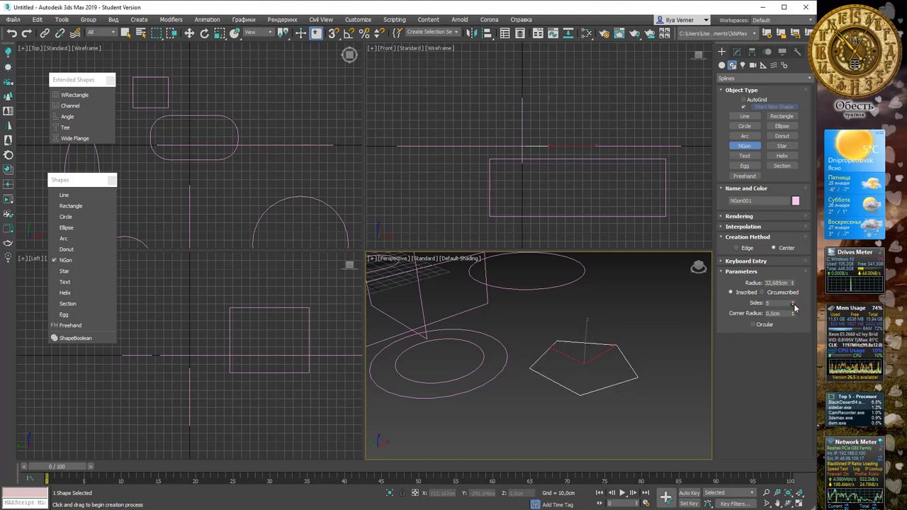
pyautogui.click(793, 305)
pyautogui.click(792, 304)
pyautogui.click(793, 305)
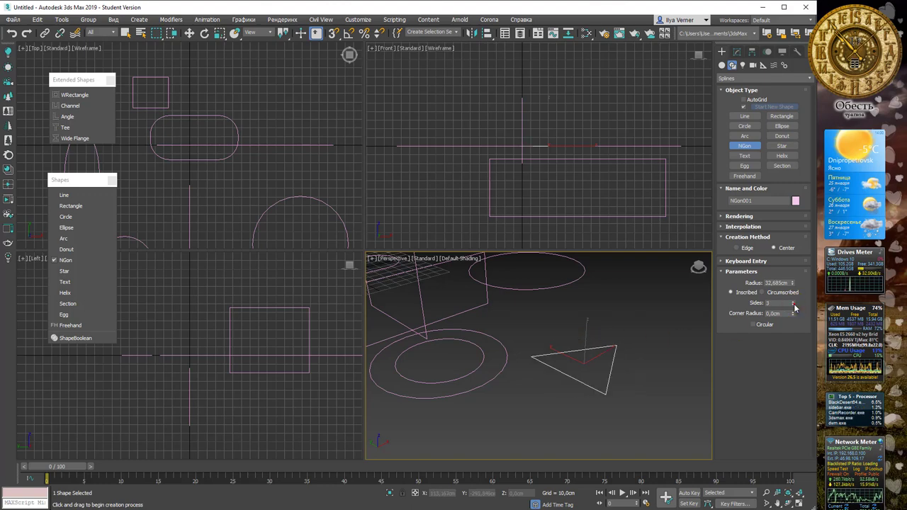
pyautogui.click(793, 303)
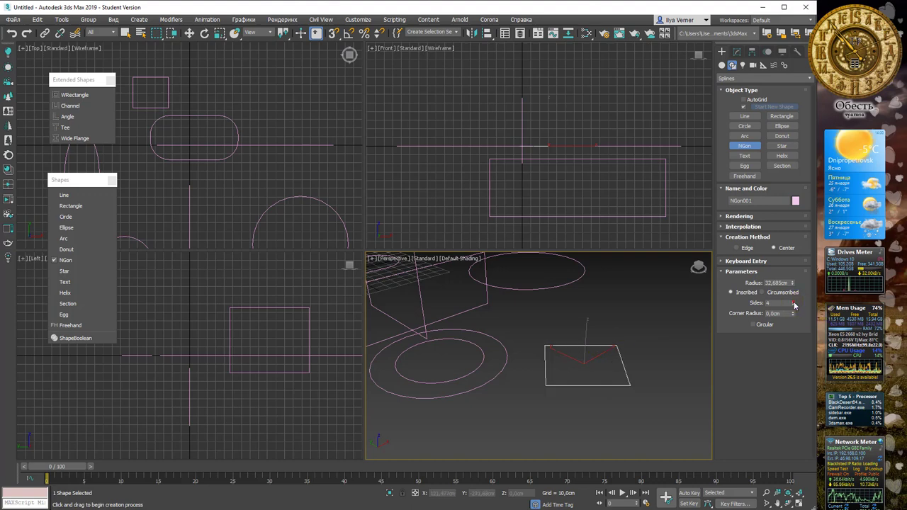
pyautogui.click(793, 303)
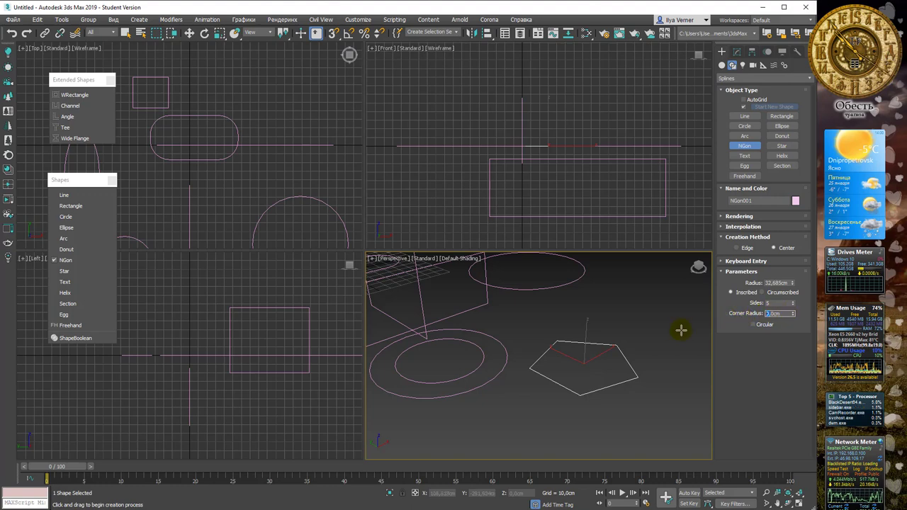
# Step: Round the pentagon's corners to 8,61 cm, leaving Circular turned off
pyautogui.moveTo(794, 316); pyautogui.dragTo(796, 307)
pyautogui.moveTo(9, 273); pyautogui.dragTo(150, 9)
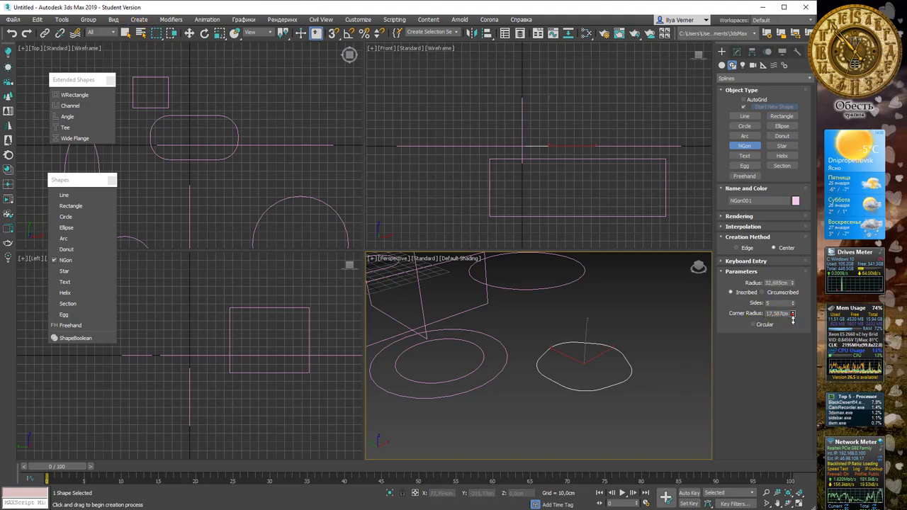
pyautogui.moveTo(791, 316); pyautogui.dragTo(797, 334)
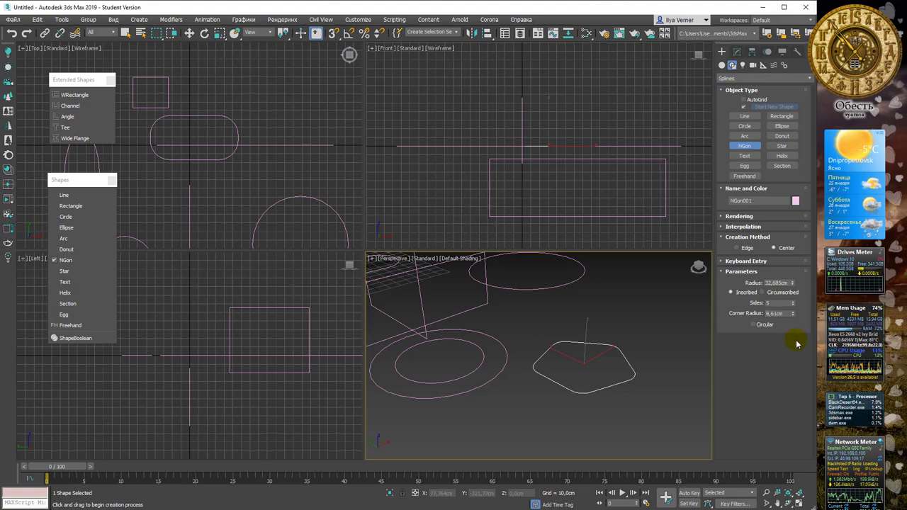
pyautogui.click(754, 325)
pyautogui.click(761, 326)
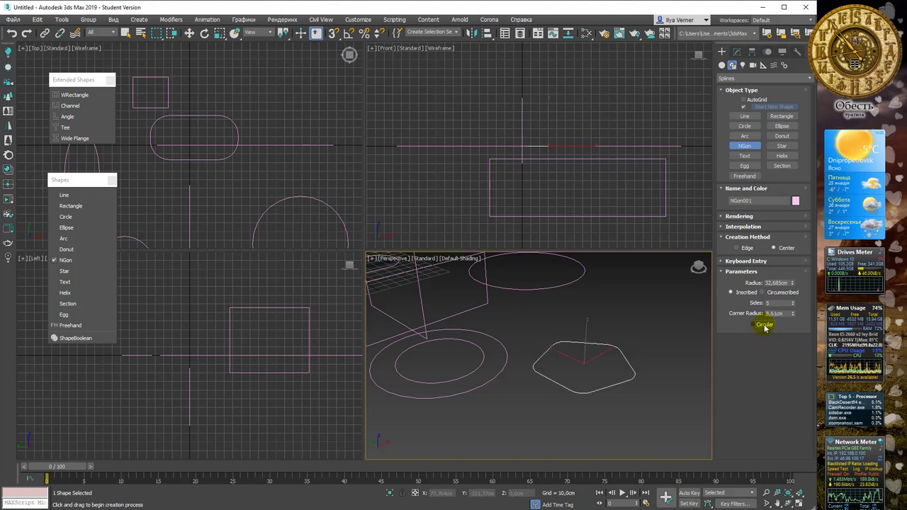
# Step: Draw a star with radii 49,821 cm and 14,624 cm on the Perspective grid
pyautogui.click(781, 145)
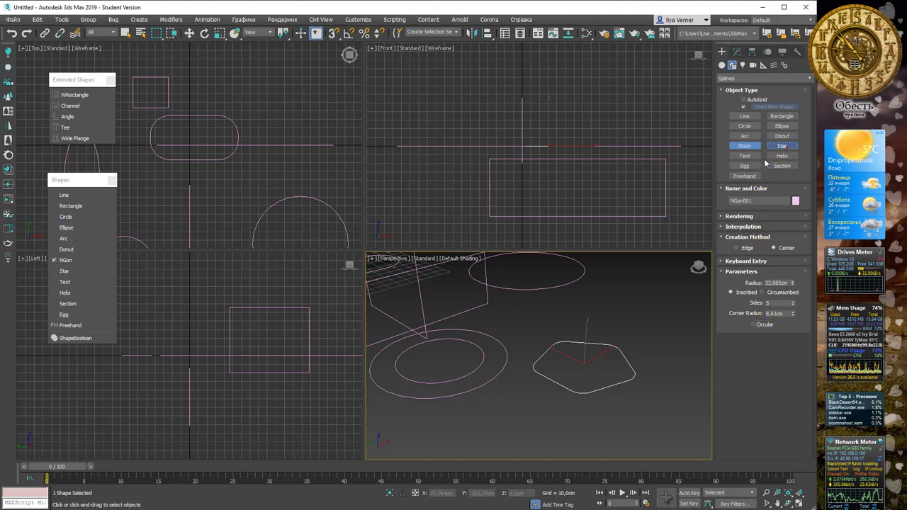
pyautogui.moveTo(624, 306); pyautogui.dragTo(540, 326, button='middle')
pyautogui.moveTo(540, 328); pyautogui.dragTo(569, 360)
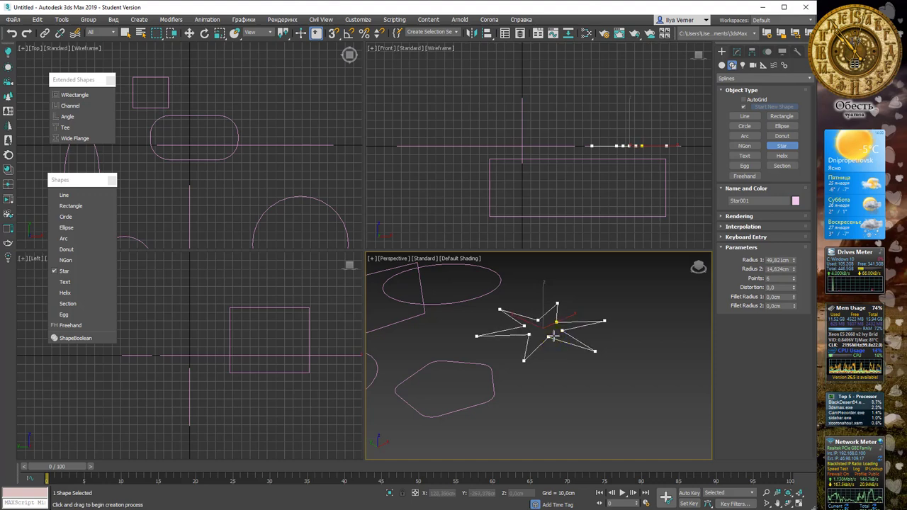
pyautogui.click(593, 329)
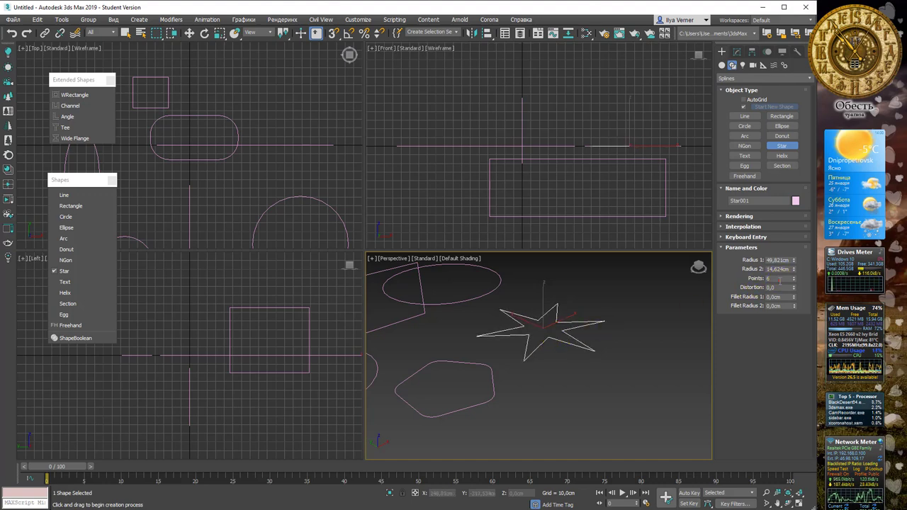
# Step: Give the star 8 points and twist it with a strong distortion
pyautogui.write('6')
pyautogui.click(795, 277)
pyautogui.click(794, 277)
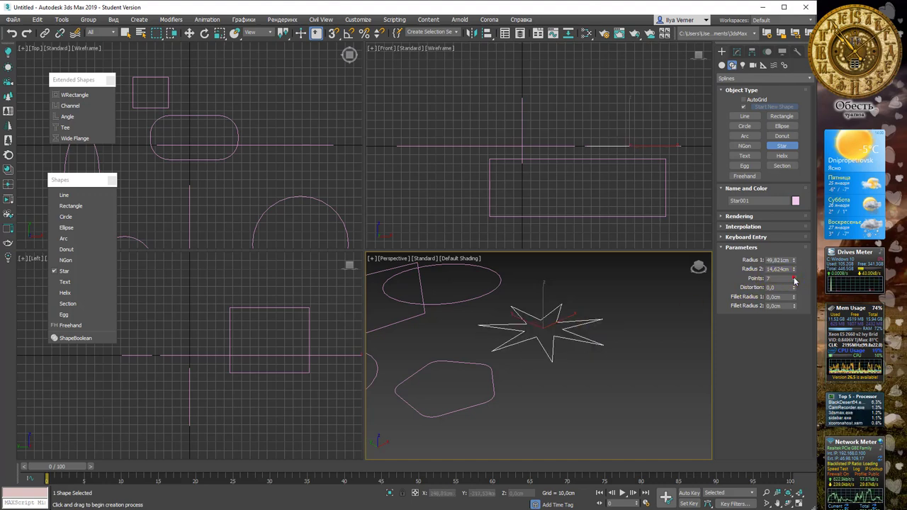
pyautogui.click(794, 277)
pyautogui.click(794, 277)
pyautogui.click(795, 277)
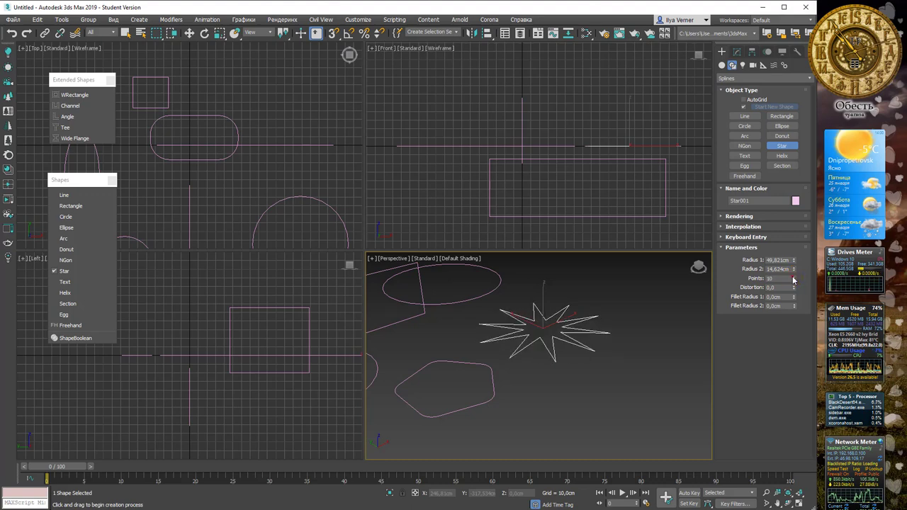
pyautogui.click(794, 281)
pyautogui.click(794, 282)
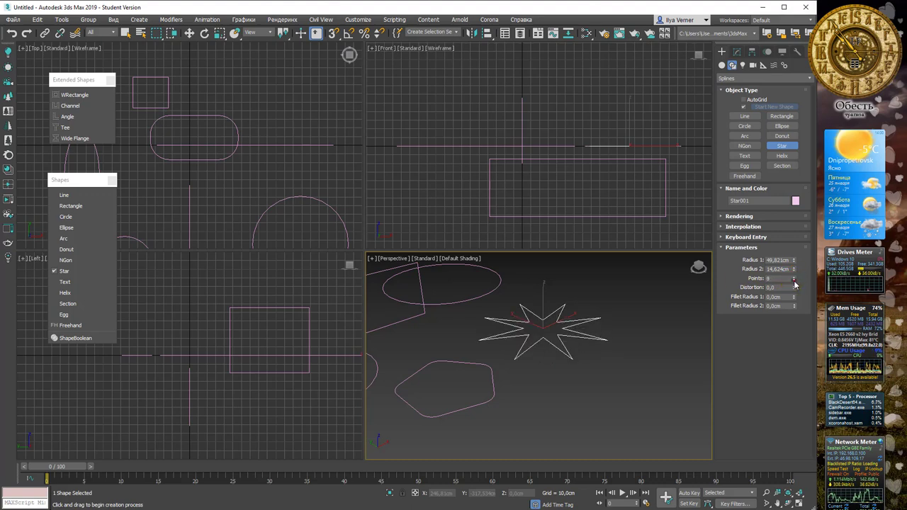
pyautogui.click(794, 282)
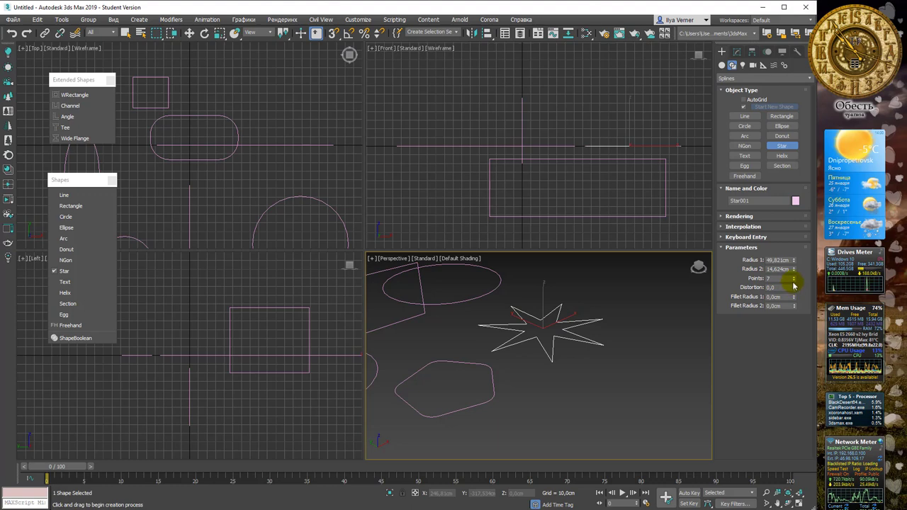
pyautogui.click(794, 277)
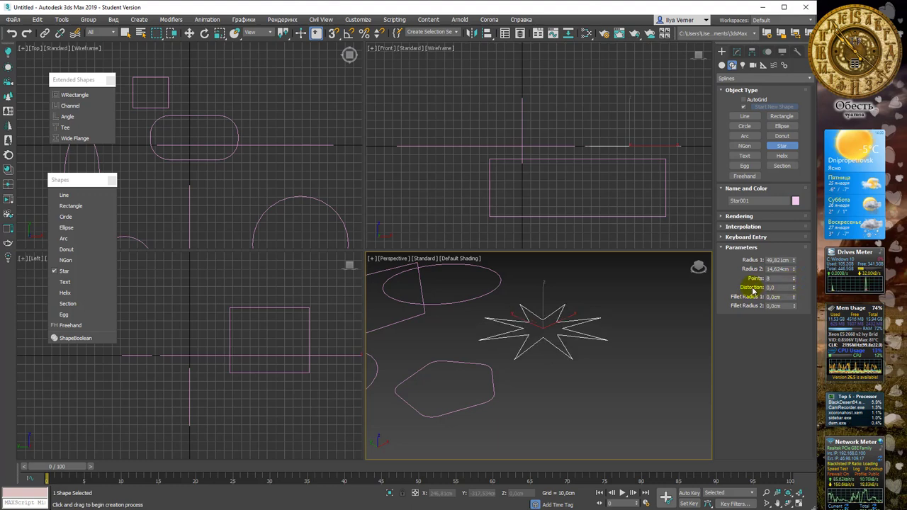
pyautogui.moveTo(794, 286); pyautogui.dragTo(797, 266)
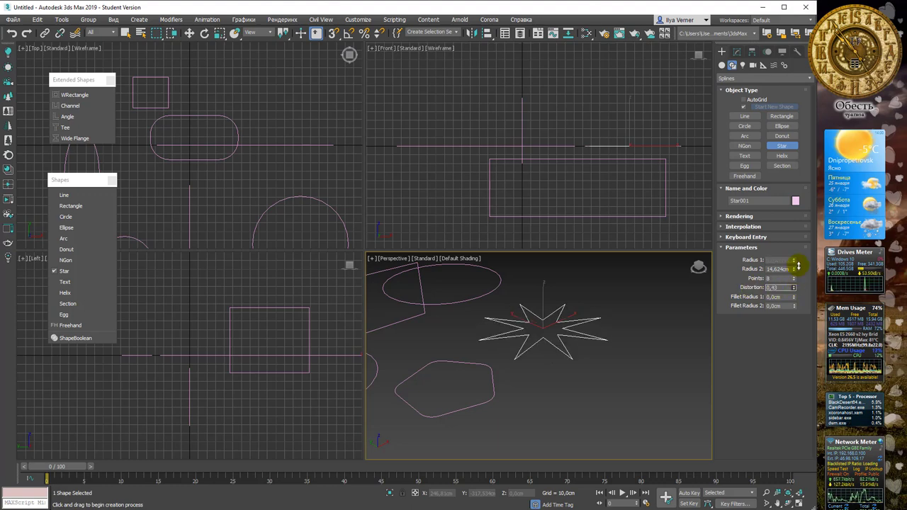
pyautogui.moveTo(9, 225)
pyautogui.mouseDown()
pyautogui.moveTo(273, 55)
pyautogui.moveTo(291, 57)
pyautogui.mouseUp()
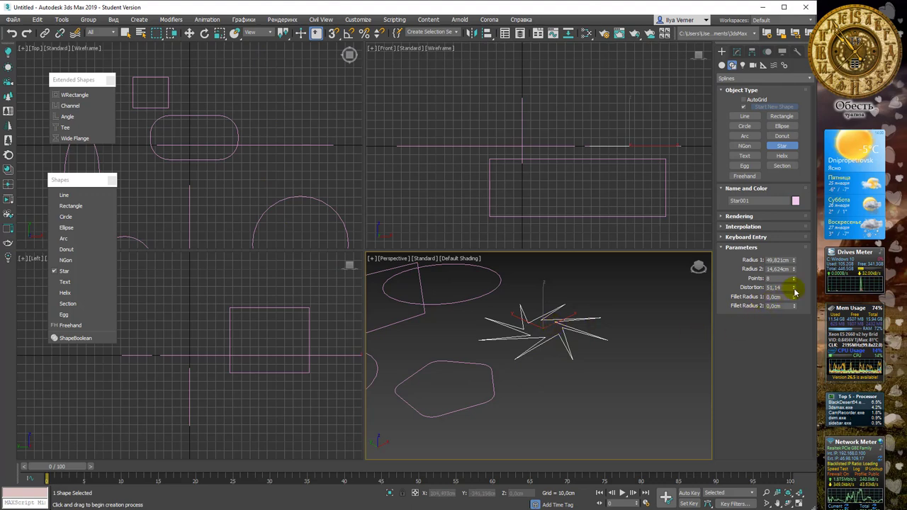
pyautogui.moveTo(794, 290); pyautogui.dragTo(795, 290)
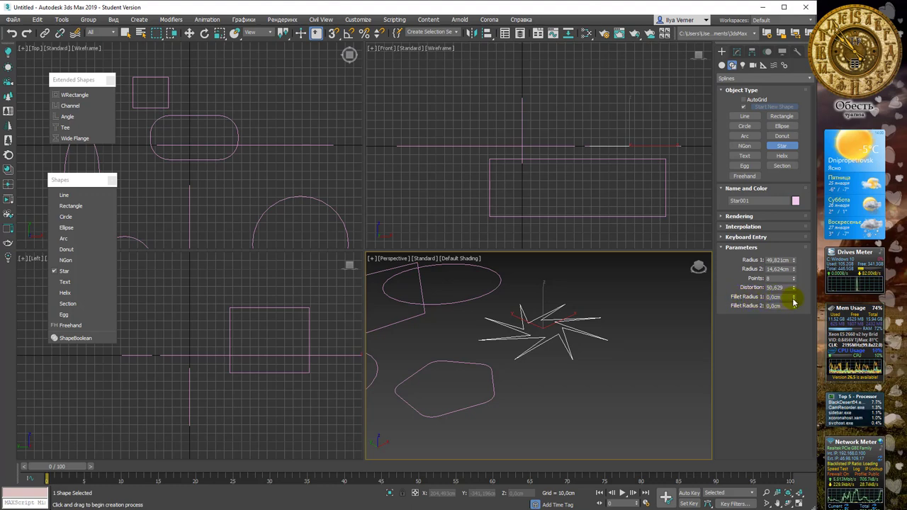
# Step: Set fillet radii to 5,65 cm and 4,11 cm and reduce distortion to 5,063
pyautogui.moveTo(794, 298); pyautogui.dragTo(798, 273)
pyautogui.moveTo(19, 227); pyautogui.dragTo(103, 45)
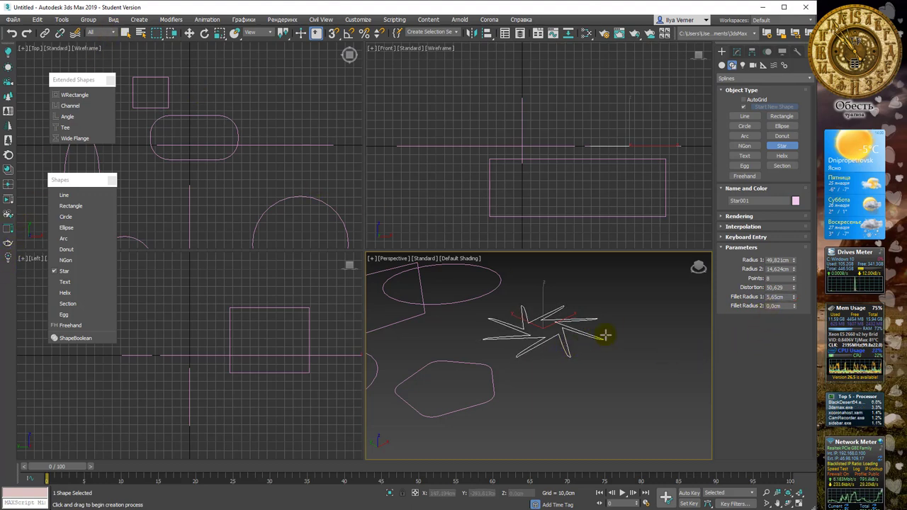
pyautogui.moveTo(793, 305)
pyautogui.mouseDown()
pyautogui.moveTo(24, 168)
pyautogui.moveTo(163, 179)
pyautogui.mouseUp()
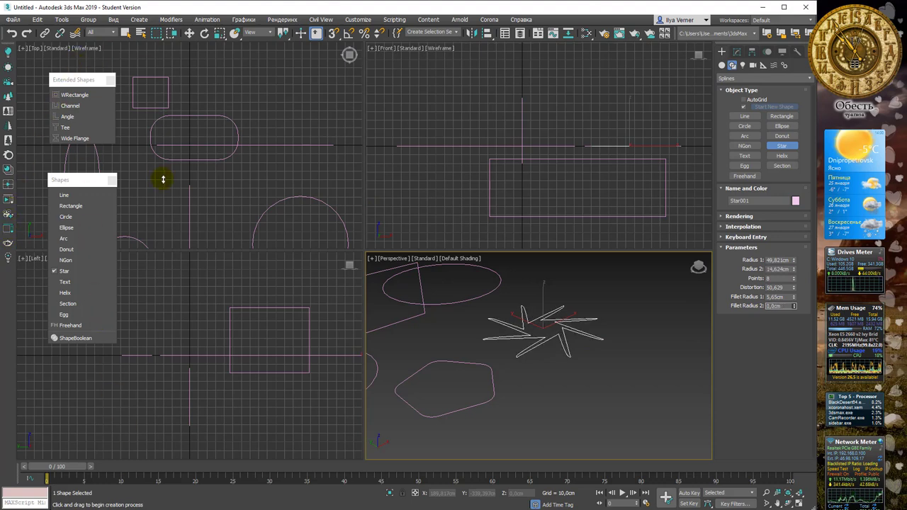
pyautogui.moveTo(794, 306); pyautogui.dragTo(794, 304)
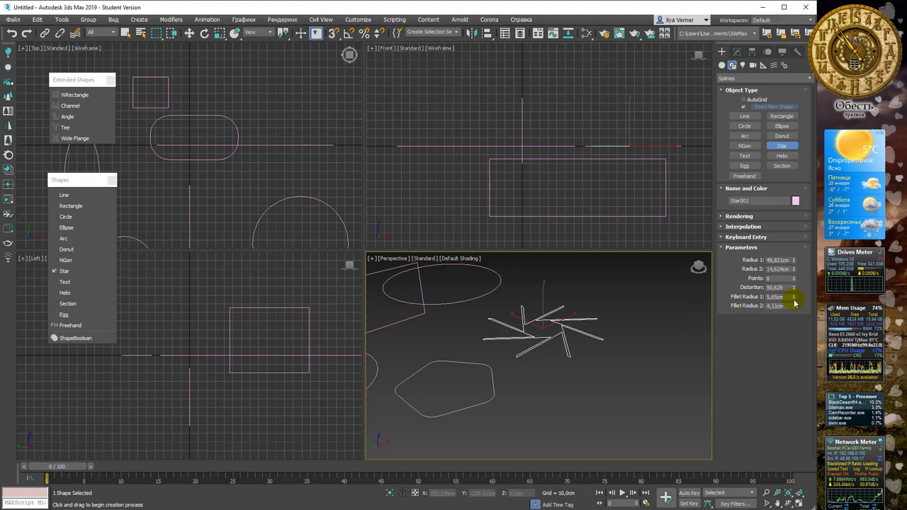
pyautogui.moveTo(794, 303); pyautogui.dragTo(795, 325)
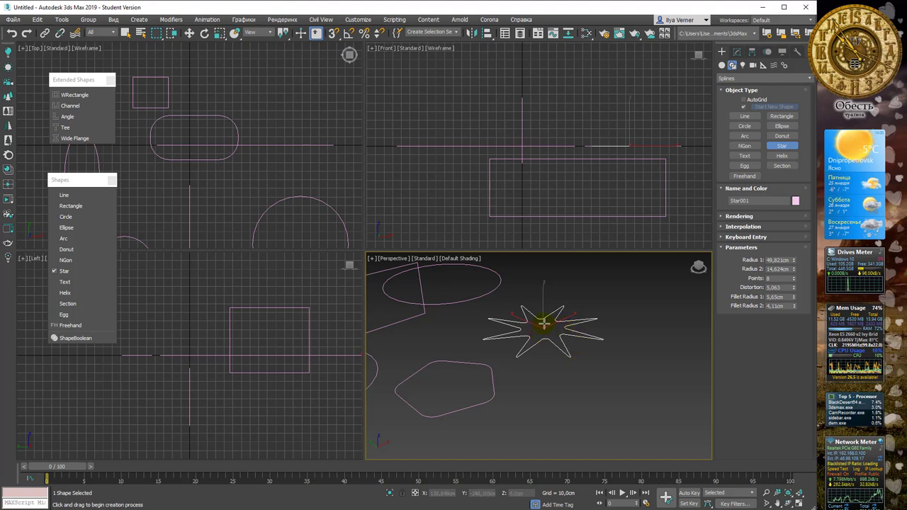
pyautogui.moveTo(583, 314)
pyautogui.mouseDown(button='middle')
pyautogui.moveTo(585, 296)
pyautogui.moveTo(538, 300)
pyautogui.mouseUp(button='middle')
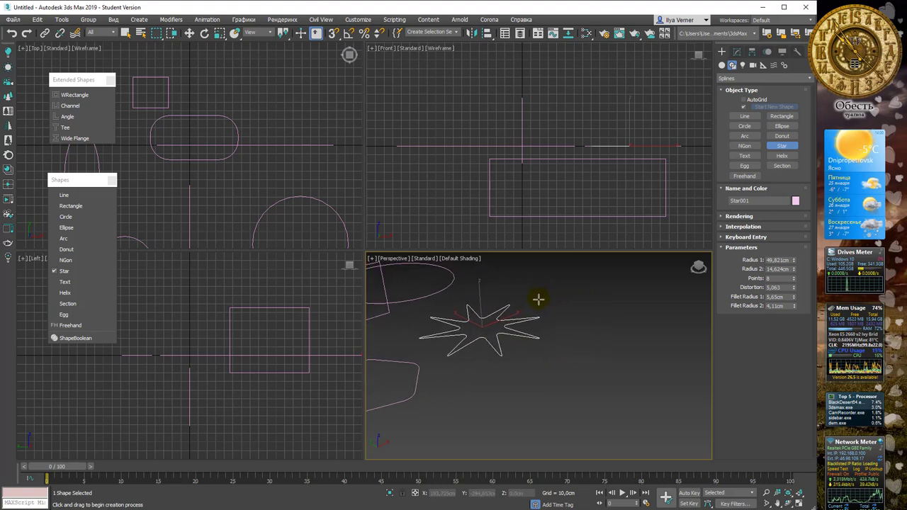
# Step: Place a new Arial text shape and replace its string with 'jhkjh j'
pyautogui.click(744, 156)
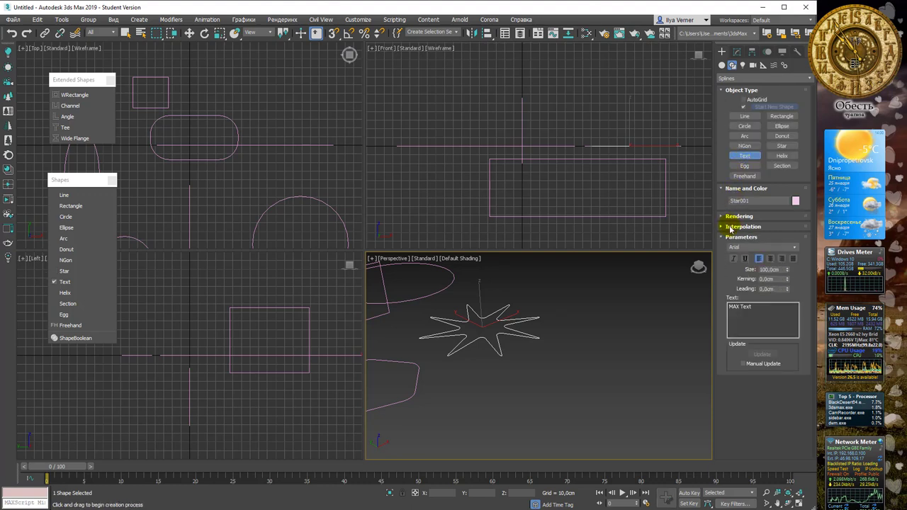
pyautogui.click(560, 360)
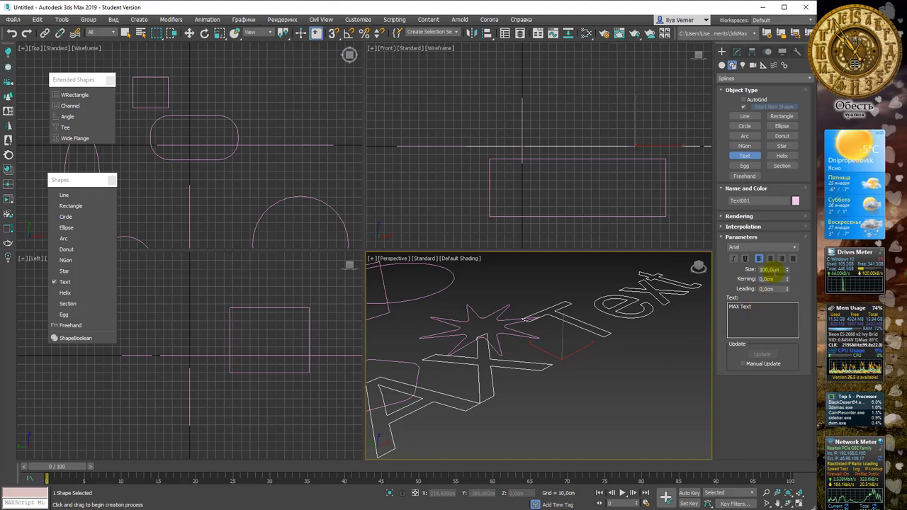
pyautogui.click(793, 248)
pyautogui.click(794, 253)
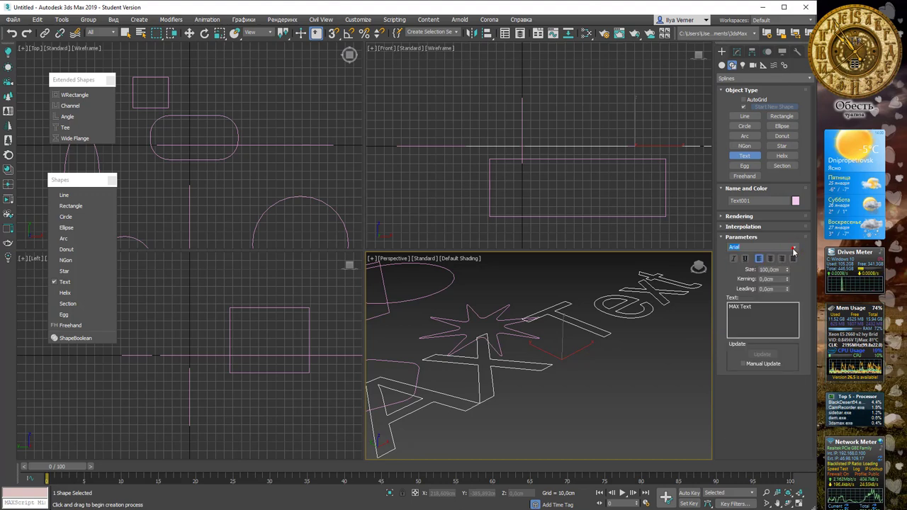
pyautogui.click(771, 289)
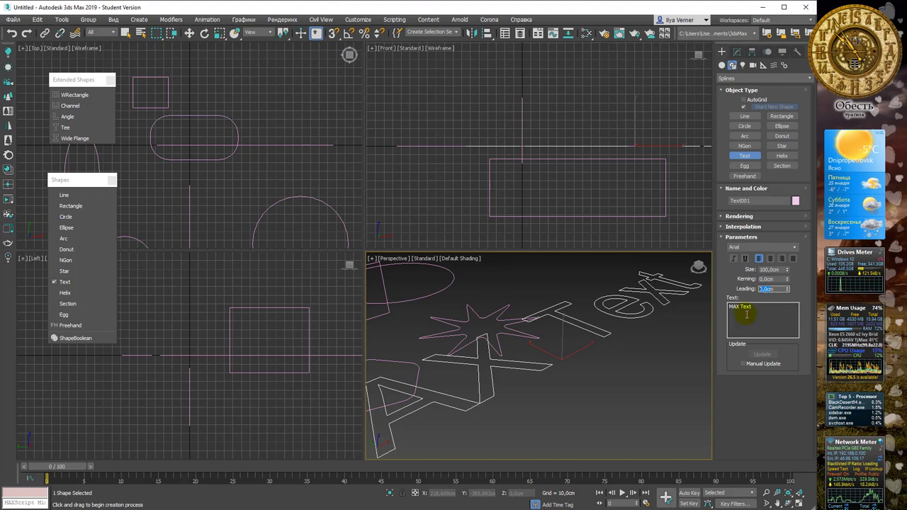
pyautogui.moveTo(746, 314); pyautogui.dragTo(727, 306)
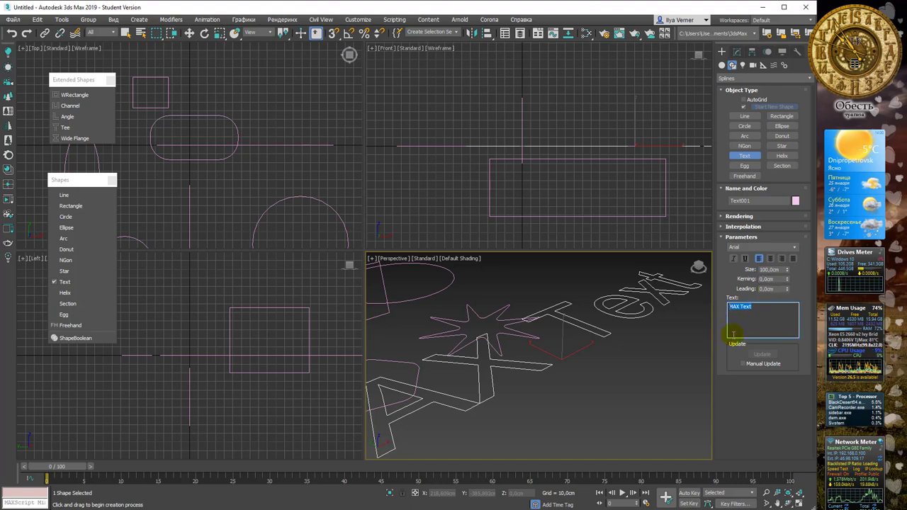
pyautogui.write('jhkjh j')
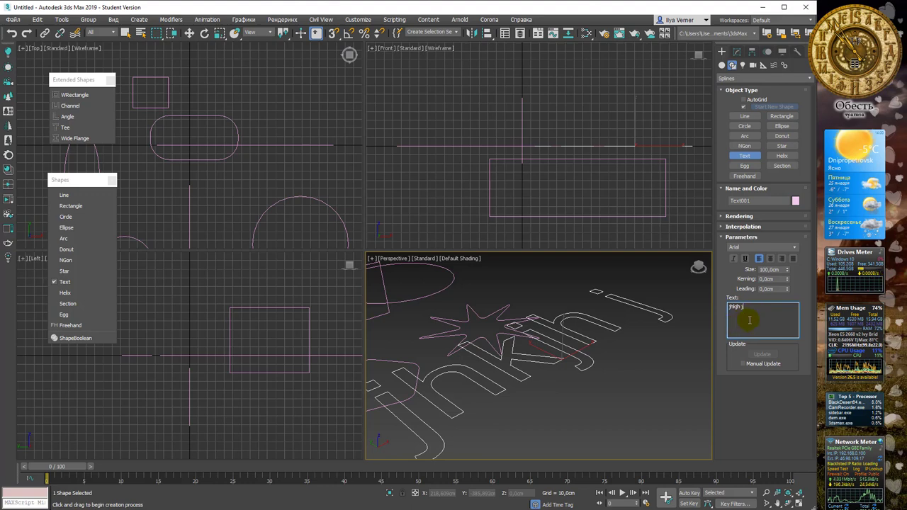
# Step: With Manual Update on, add 'iu hih ih ihui' to the text and apply it with Update
pyautogui.scroll(-2, 624, 315)
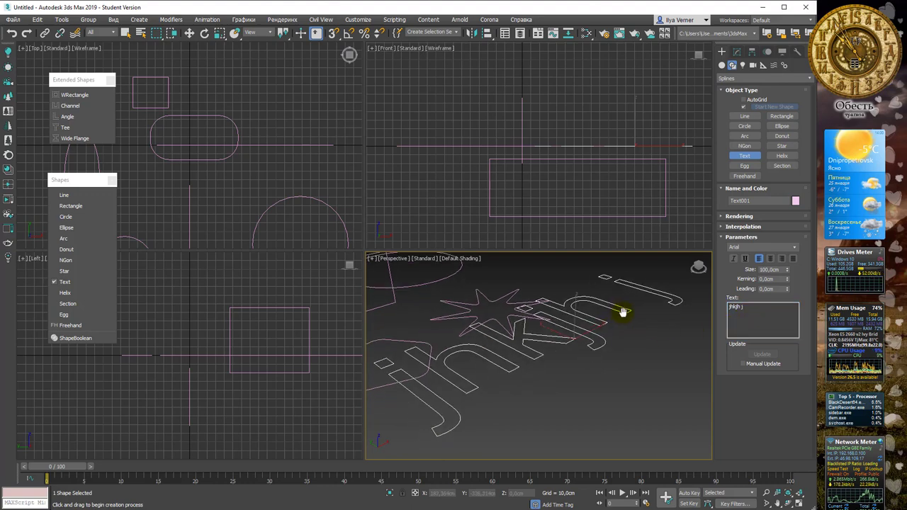
pyautogui.scroll(-1, 626, 311)
pyautogui.scroll(-2, 625, 312)
pyautogui.moveTo(625, 312); pyautogui.dragTo(612, 320, button='middle')
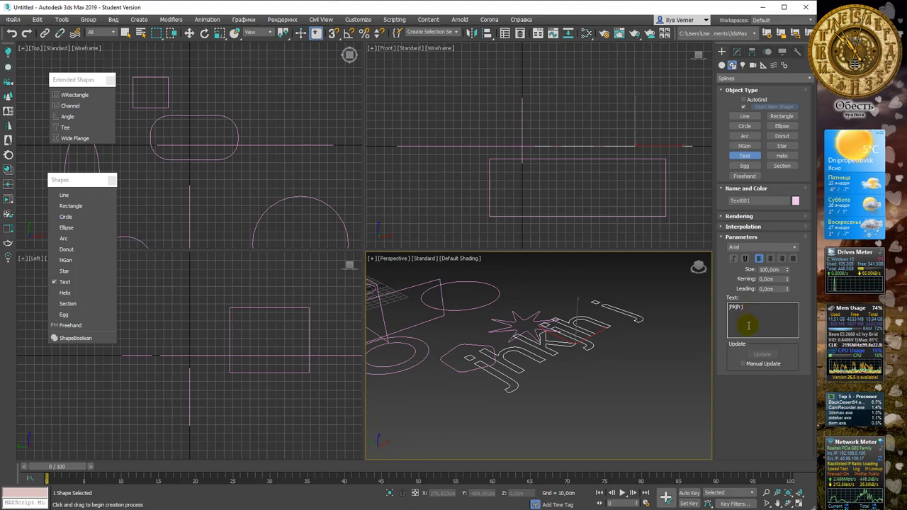
pyautogui.click(761, 363)
pyautogui.write('uiyh ih ih')
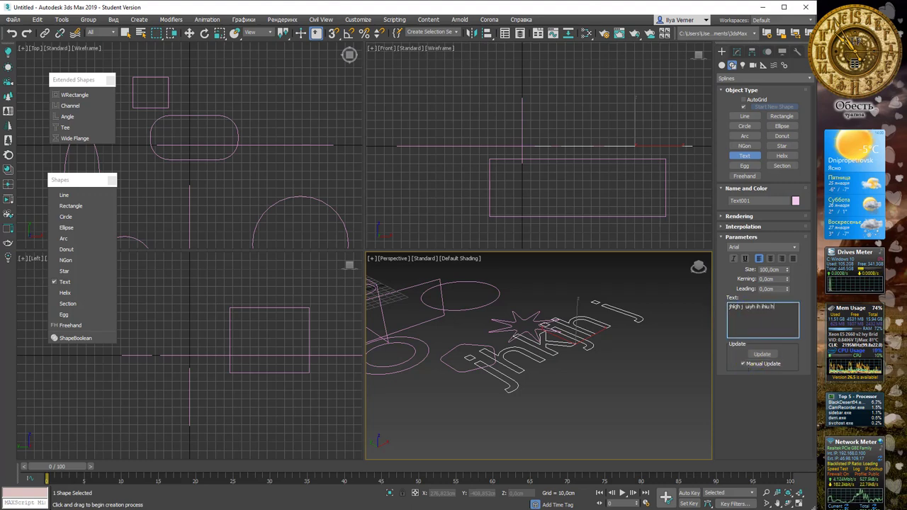
pyautogui.write('iu hih ih ihi')
pyautogui.write('ui')
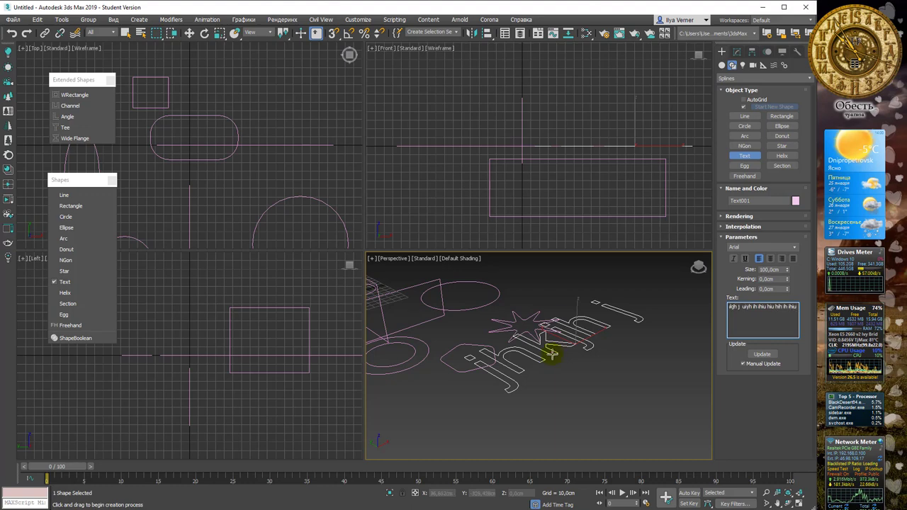
pyautogui.keyDown('alt'); pyautogui.moveTo(562, 338); pyautogui.dragTo(567, 327, button='middle'); pyautogui.keyUp('alt')
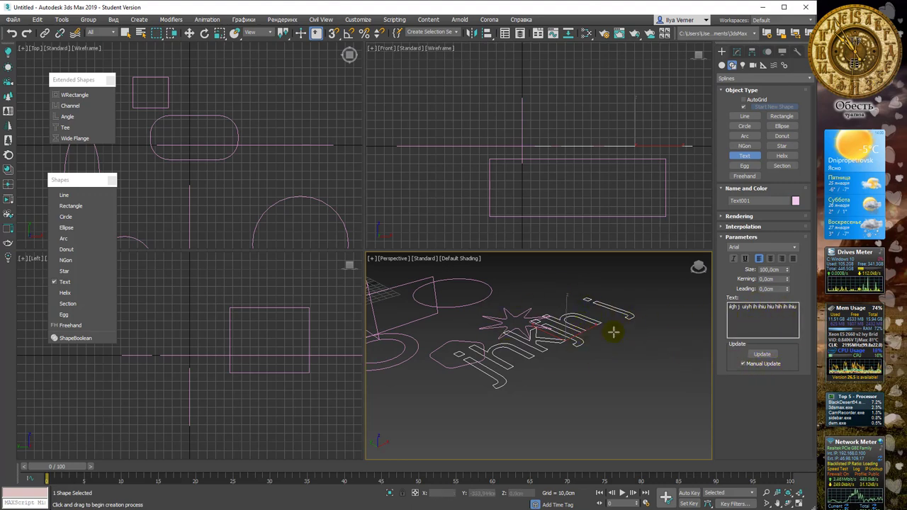
pyautogui.click(761, 354)
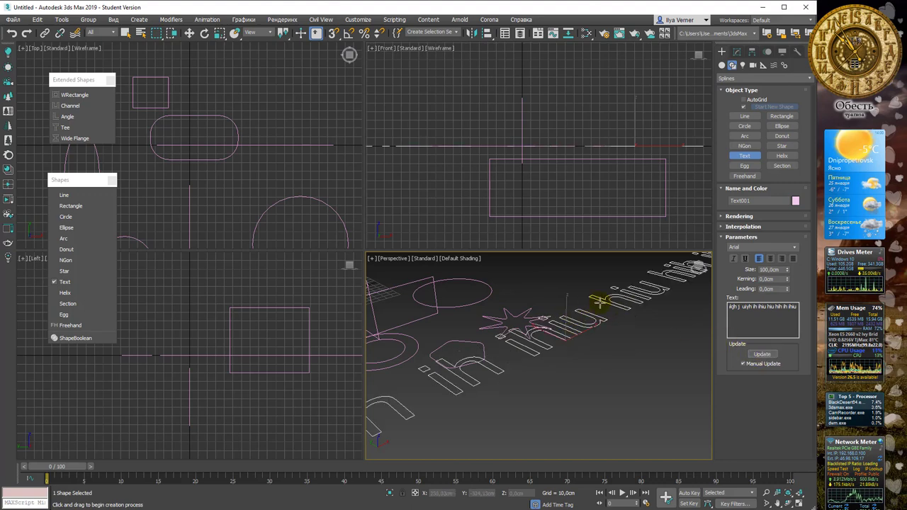
# Step: Turn Manual Update off and delete the extra words from the text
pyautogui.click(743, 363)
pyautogui.click(734, 318)
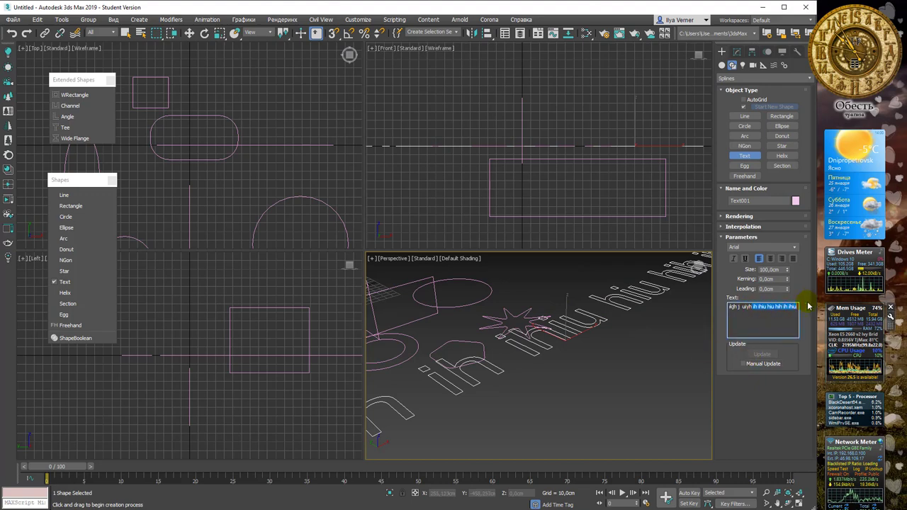
pyautogui.press('BackSpace')
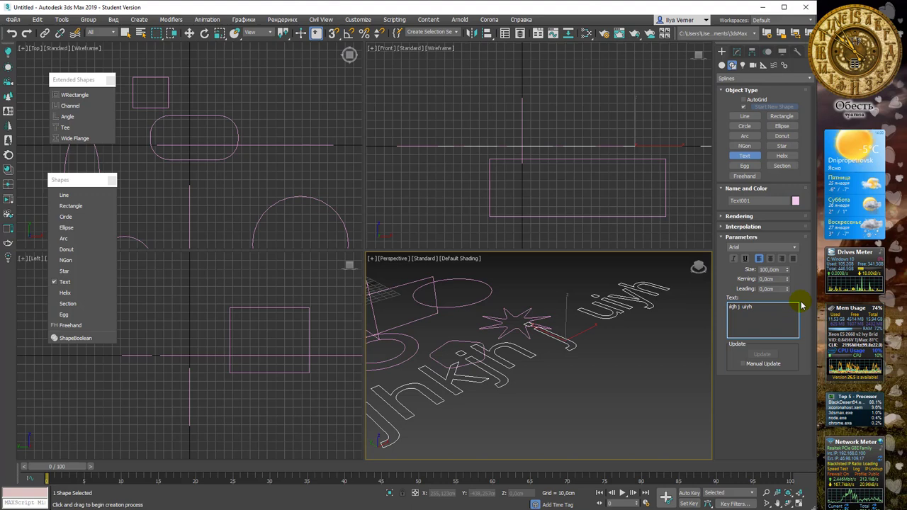
pyautogui.scroll(-1, 543, 385)
pyautogui.scroll(-1, 607, 340)
pyautogui.scroll(-1, 607, 340)
pyautogui.scroll(-2, 578, 325)
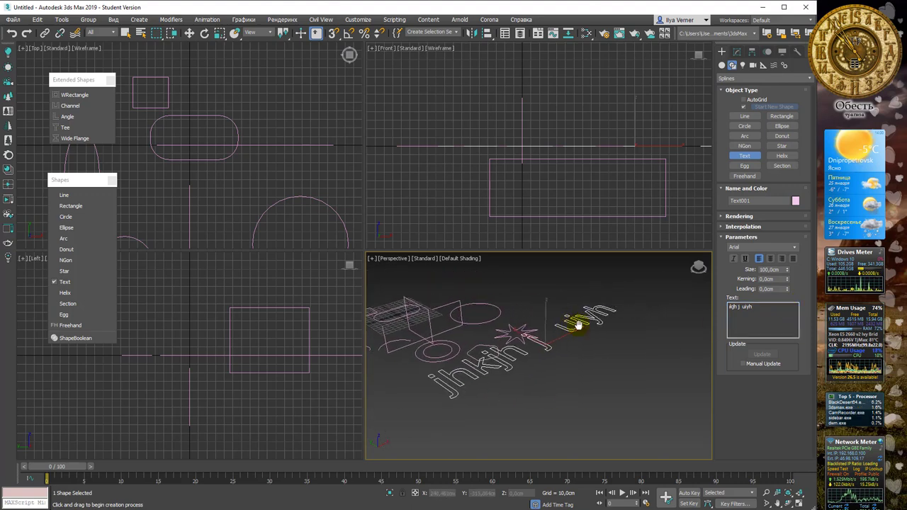
pyautogui.click(774, 309)
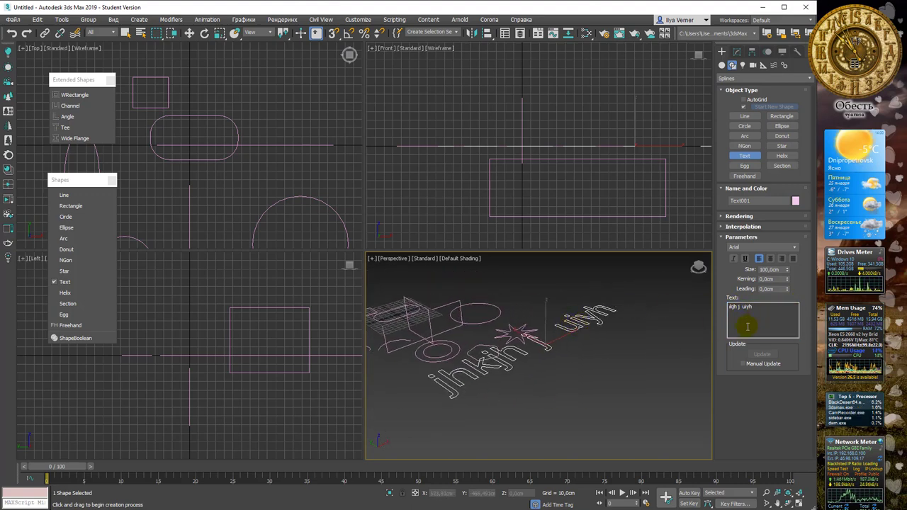
# Step: Draw a helix right of the text, about 132.5 cm tall
pyautogui.click(781, 156)
pyautogui.moveTo(640, 309); pyautogui.dragTo(585, 314, button='middle')
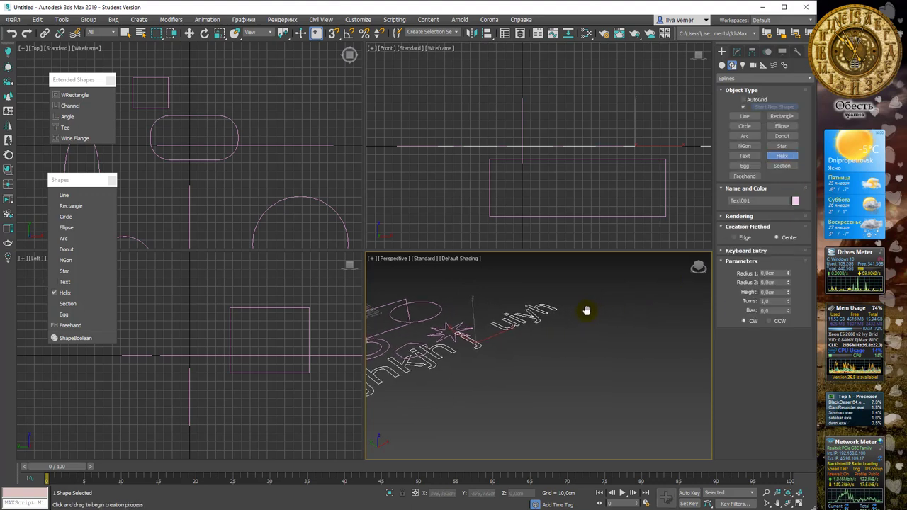
pyautogui.moveTo(567, 365)
pyautogui.mouseDown()
pyautogui.moveTo(578, 386)
pyautogui.moveTo(578, 378)
pyautogui.mouseUp()
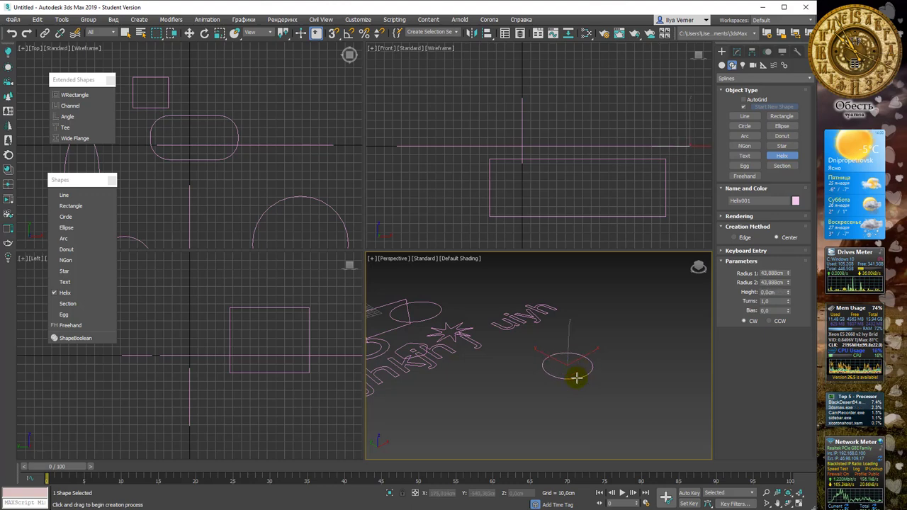
pyautogui.click(579, 298)
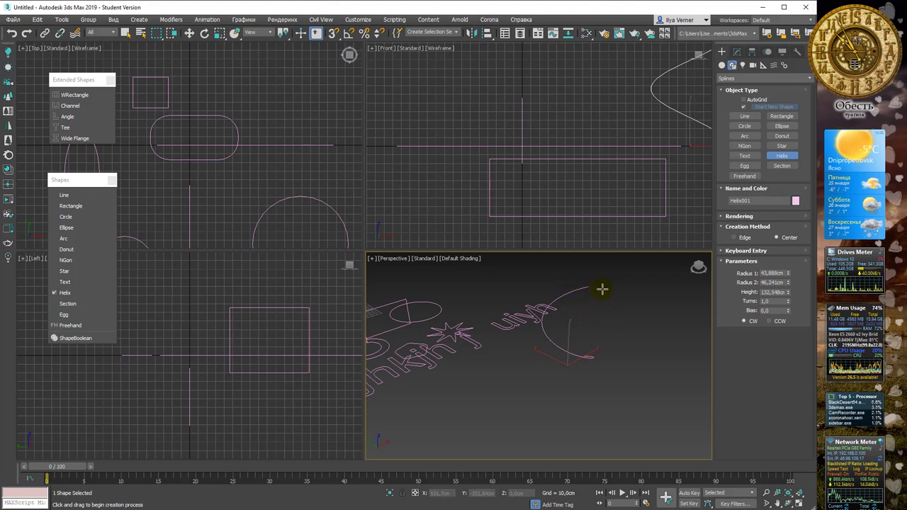
# Step: Give the helix 6.25 turns, reset Bias to 0, and keep it clockwise
pyautogui.doubleClick(775, 293)
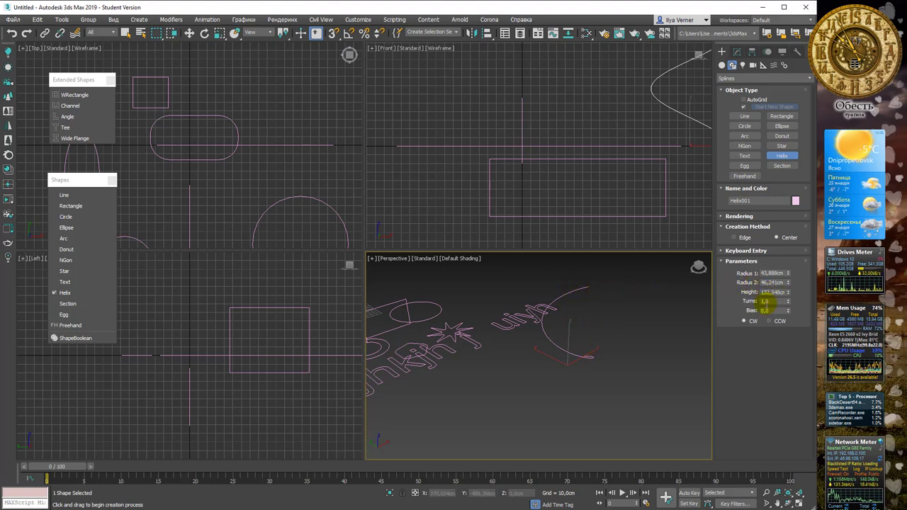
pyautogui.doubleClick(773, 301)
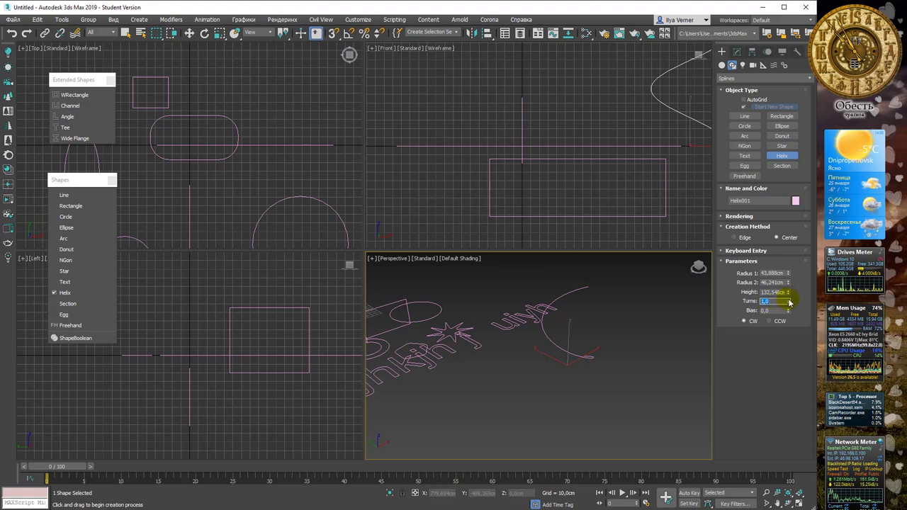
pyautogui.moveTo(790, 303)
pyautogui.mouseDown()
pyautogui.moveTo(22, 175)
pyautogui.moveTo(163, 117)
pyautogui.mouseUp()
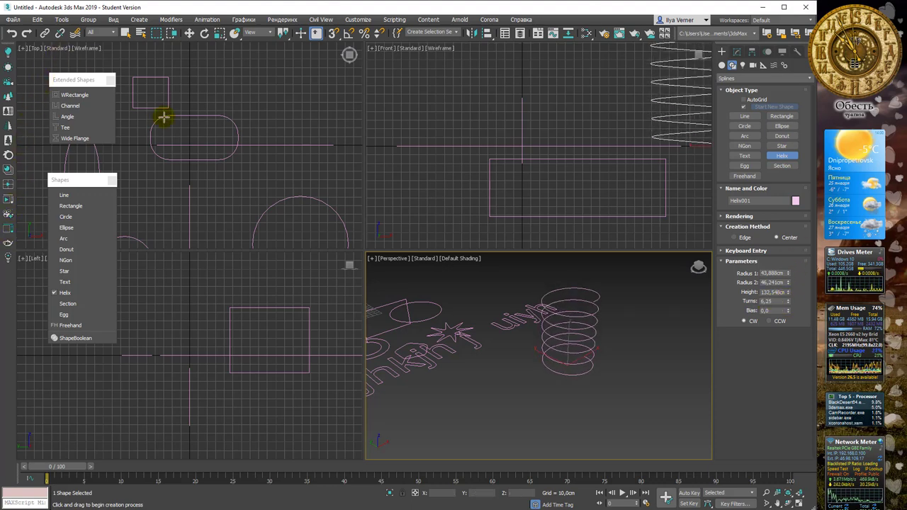
pyautogui.moveTo(787, 311)
pyautogui.mouseDown()
pyautogui.moveTo(796, 322)
pyautogui.moveTo(7, 328)
pyautogui.moveTo(10, 308)
pyautogui.mouseUp()
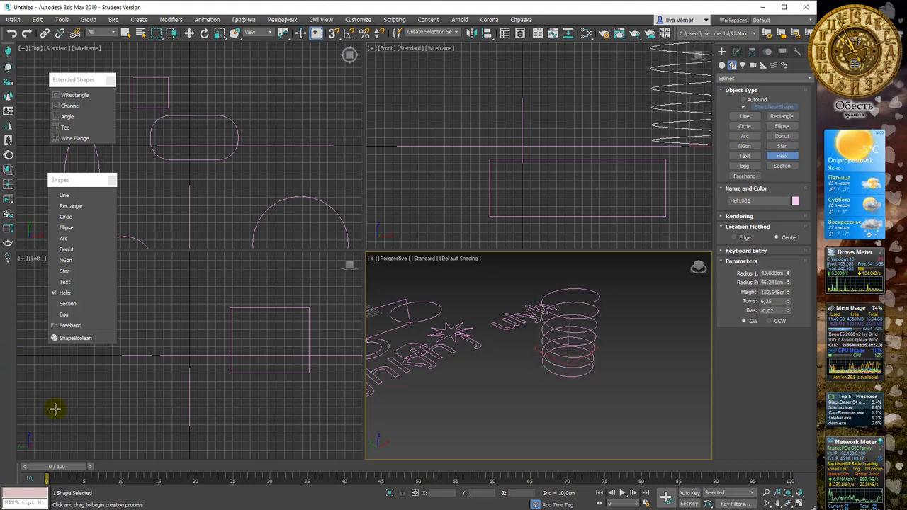
pyautogui.rightClick(787, 310)
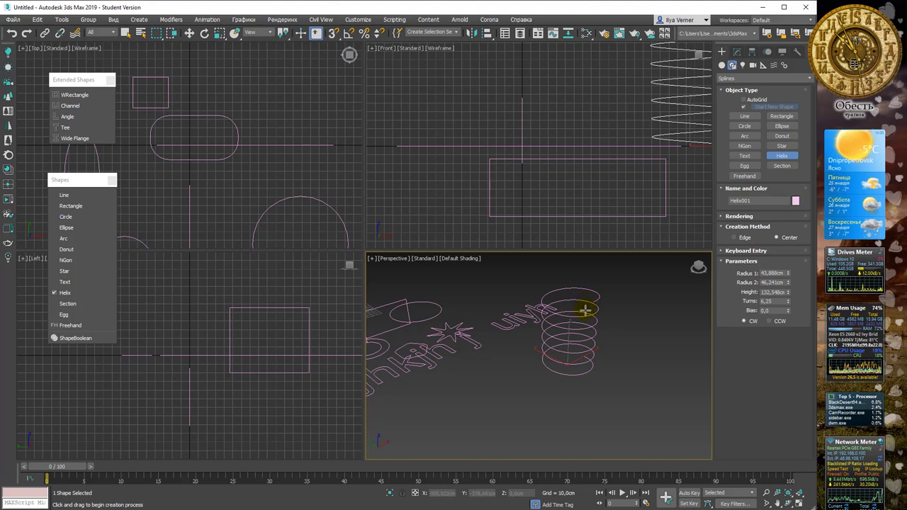
pyautogui.click(770, 321)
pyautogui.click(745, 321)
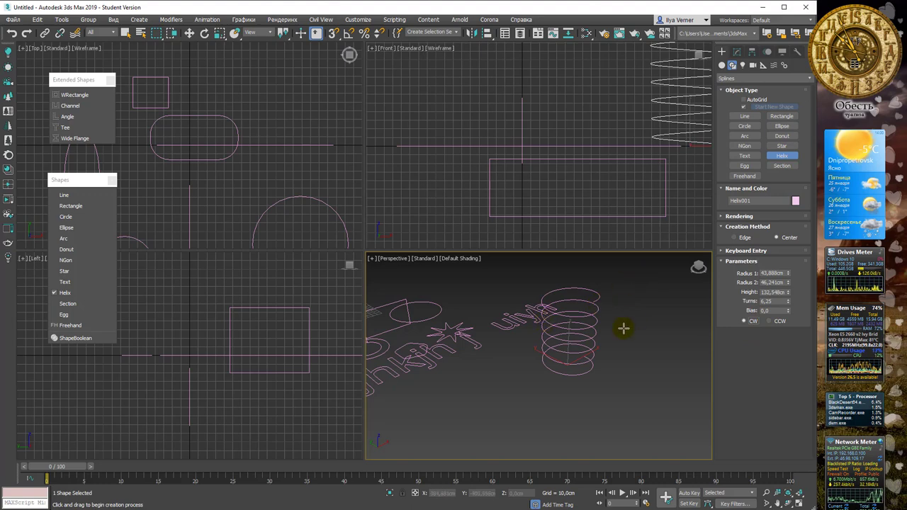
pyautogui.moveTo(623, 328); pyautogui.dragTo(584, 318, button='middle')
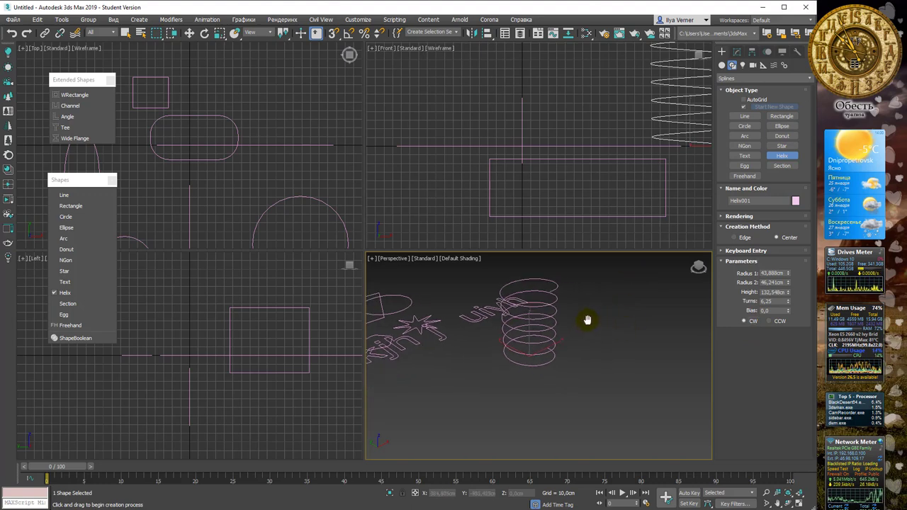
# Step: Draw an egg right of the helix with thickness -27.52 cm and angle 99.119
pyautogui.click(744, 166)
pyautogui.moveTo(630, 324); pyautogui.dragTo(620, 350)
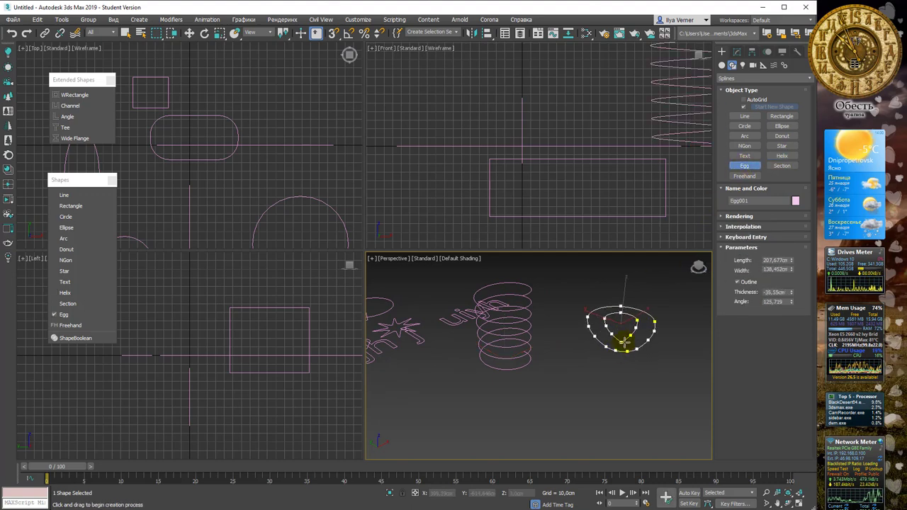
pyautogui.click(623, 338)
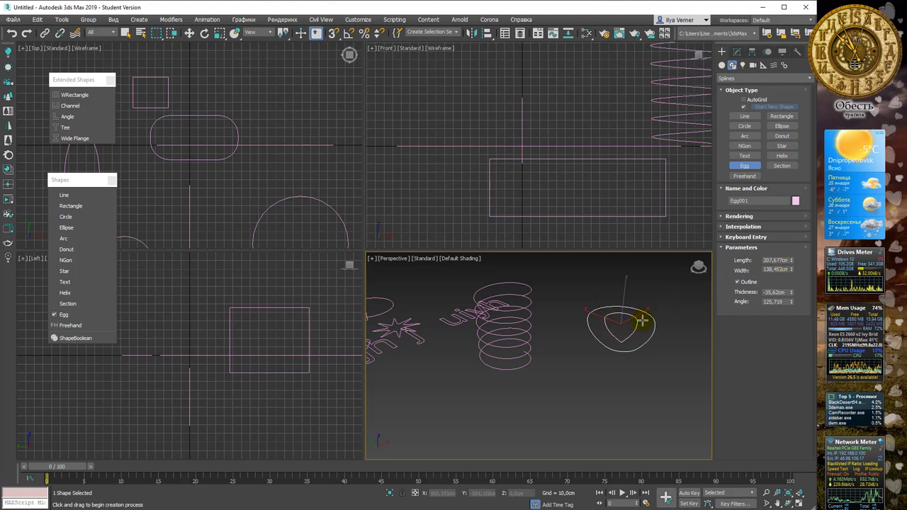
pyautogui.moveTo(793, 292); pyautogui.dragTo(794, 264)
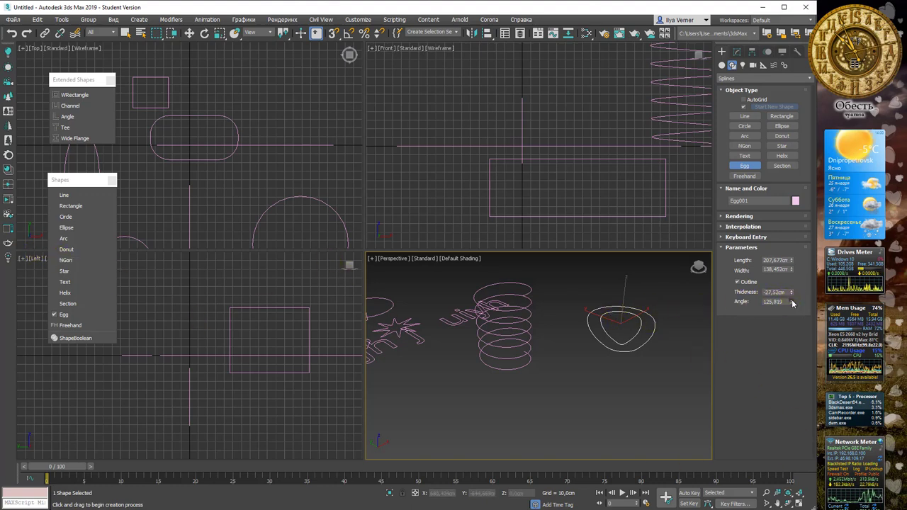
pyautogui.moveTo(793, 301)
pyautogui.mouseDown()
pyautogui.moveTo(84, 354)
pyautogui.moveTo(135, 451)
pyautogui.moveTo(168, 437)
pyautogui.moveTo(213, 147)
pyautogui.moveTo(340, 411)
pyautogui.moveTo(345, 459)
pyautogui.moveTo(367, 426)
pyautogui.mouseUp()
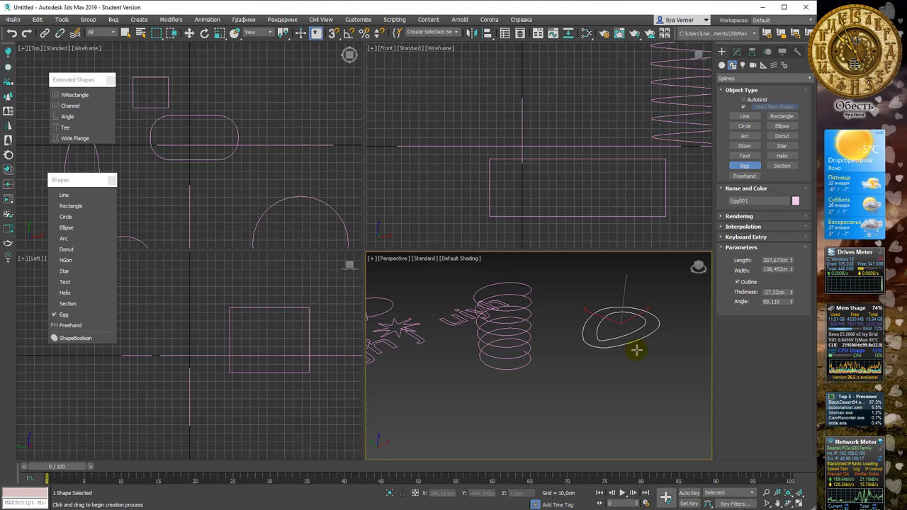
# Step: Pick the Section tool, maximize the Perspective viewport with Alt+W, and show Standard Primitives
pyautogui.click(782, 166)
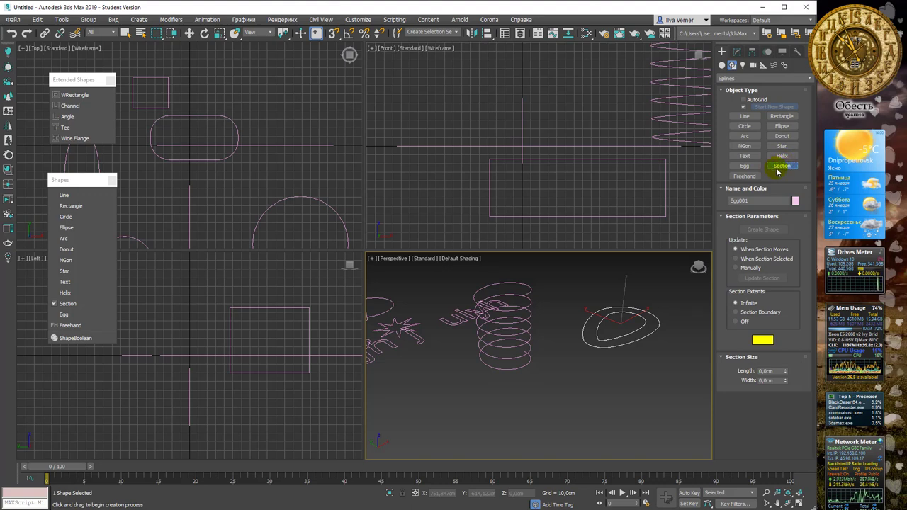
pyautogui.moveTo(614, 313)
pyautogui.mouseDown(button='middle')
pyautogui.moveTo(479, 311)
pyautogui.moveTo(500, 324)
pyautogui.mouseUp(button='middle')
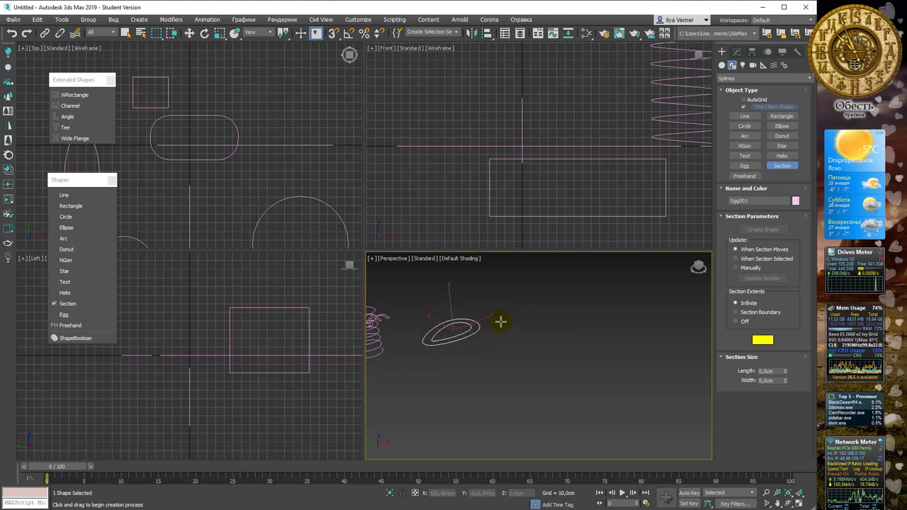
pyautogui.hotkey('alt', 'w')
pyautogui.moveTo(502, 236); pyautogui.dragTo(516, 240, button='middle')
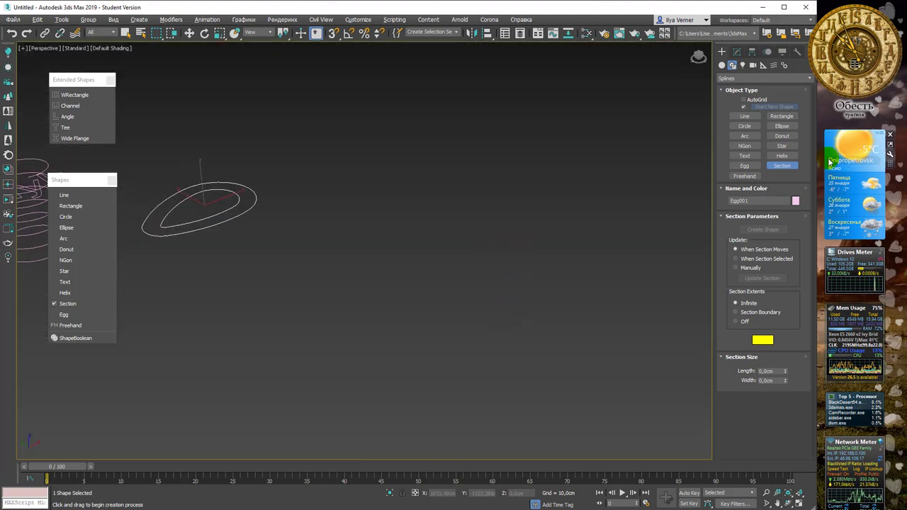
pyautogui.click(722, 64)
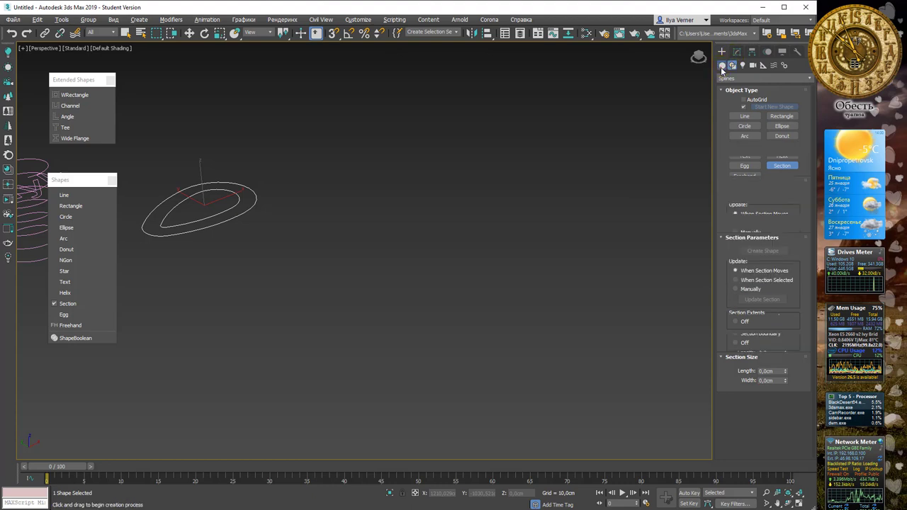
# Step: Draw a box about 131.8 × 89 × 234.7 cm near the egg and view its Modify settings
pyautogui.click(745, 109)
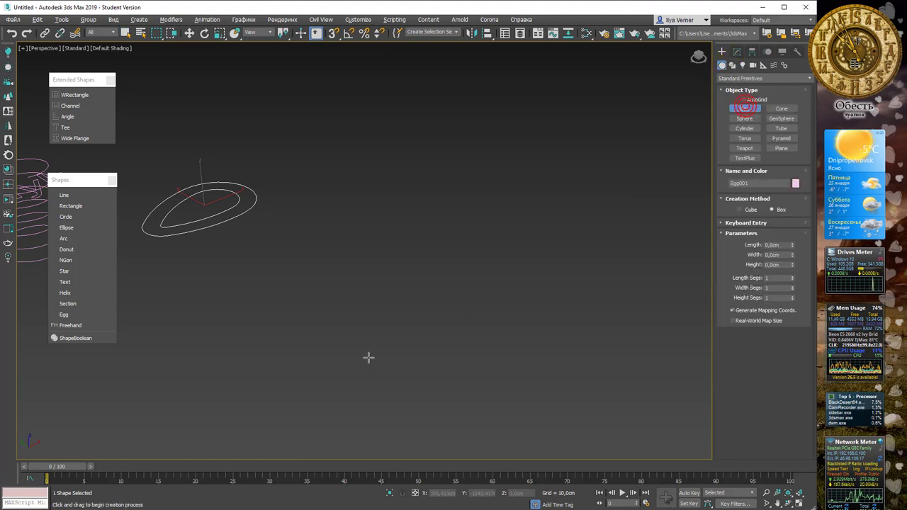
pyautogui.moveTo(315, 298); pyautogui.dragTo(350, 365)
pyautogui.click(340, 306)
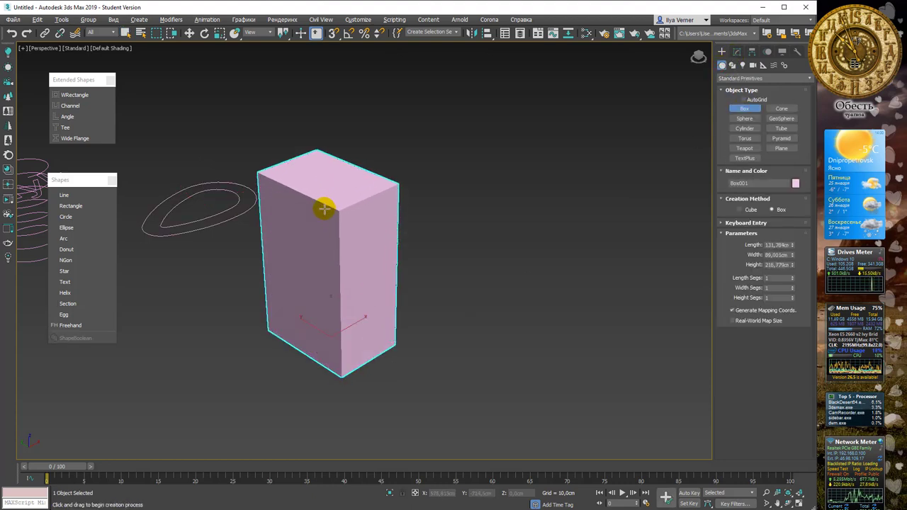
pyautogui.click(325, 198)
pyautogui.moveTo(397, 263)
pyautogui.keyDown('alt'); pyautogui.mouseDown(button='middle')
pyautogui.moveTo(435, 243)
pyautogui.moveTo(421, 255)
pyautogui.moveTo(324, 257)
pyautogui.moveTo(344, 253)
pyautogui.mouseUp(button='middle'); pyautogui.keyUp('alt')
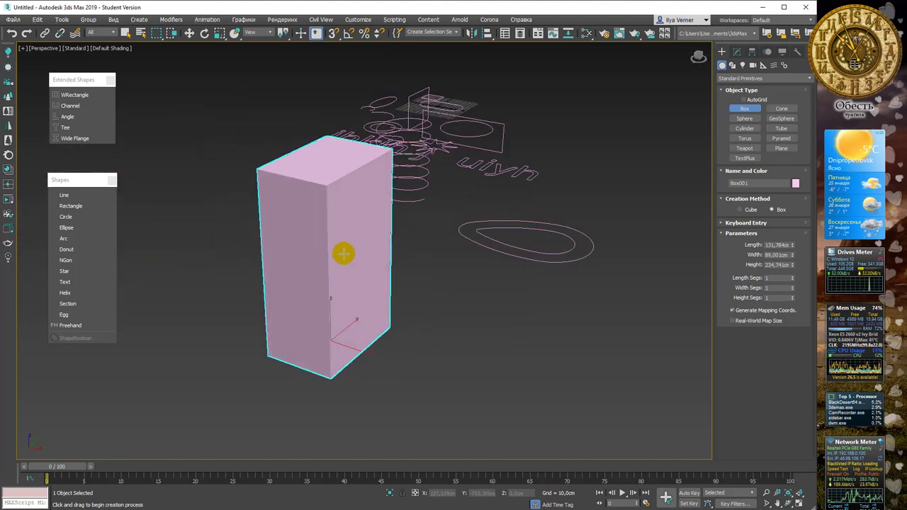
pyautogui.click(737, 52)
# Step: Convert the box to Editable Poly and select its front border
pyautogui.rightClick(338, 226)
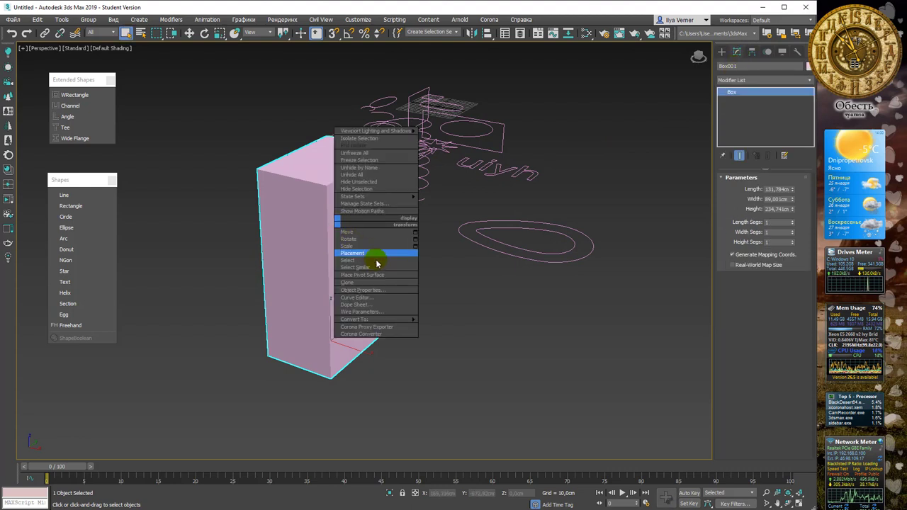
pyautogui.click(439, 327)
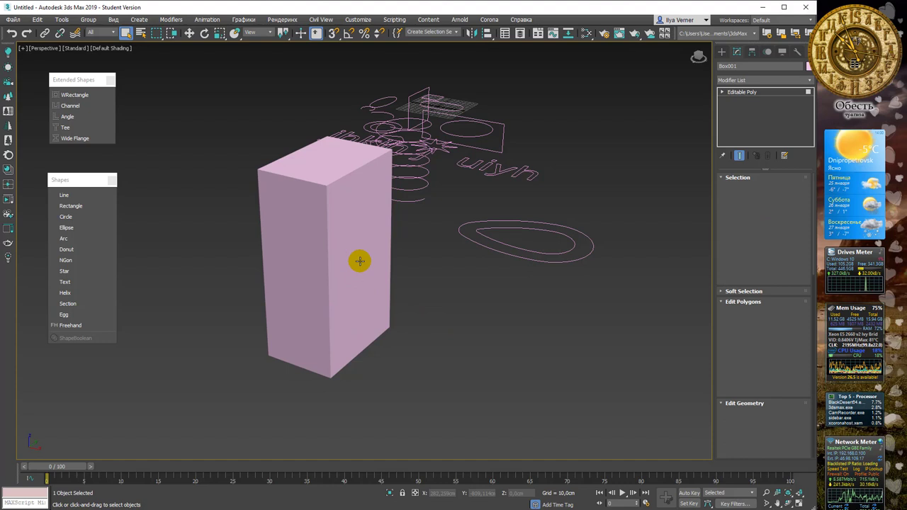
pyautogui.click(360, 259)
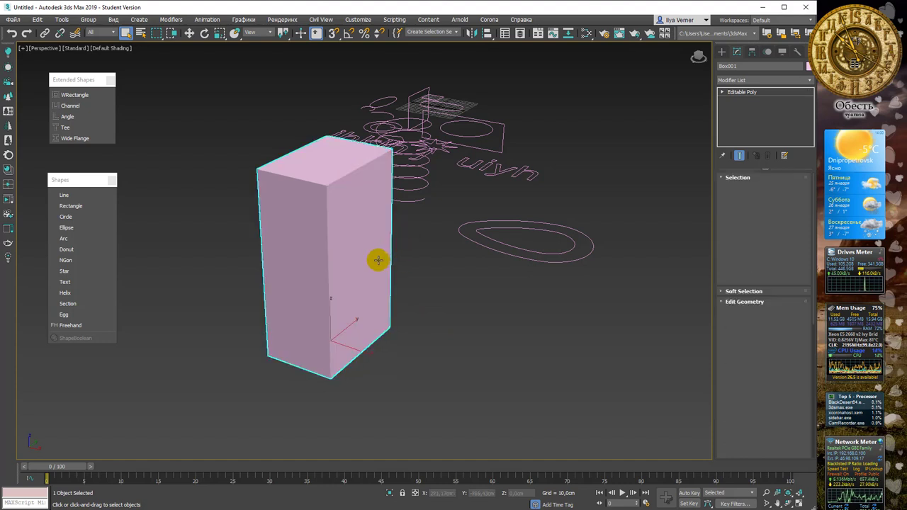
pyautogui.click(354, 259)
pyautogui.press('4')
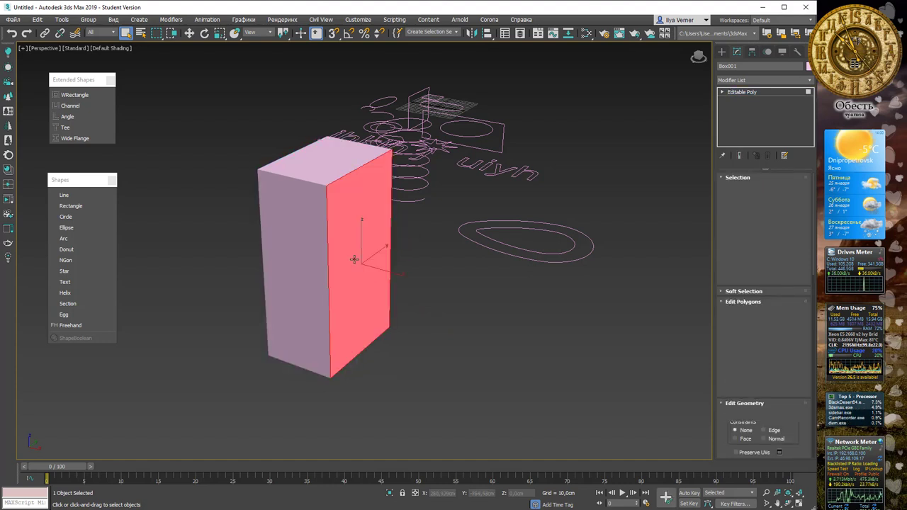
pyautogui.click(354, 260)
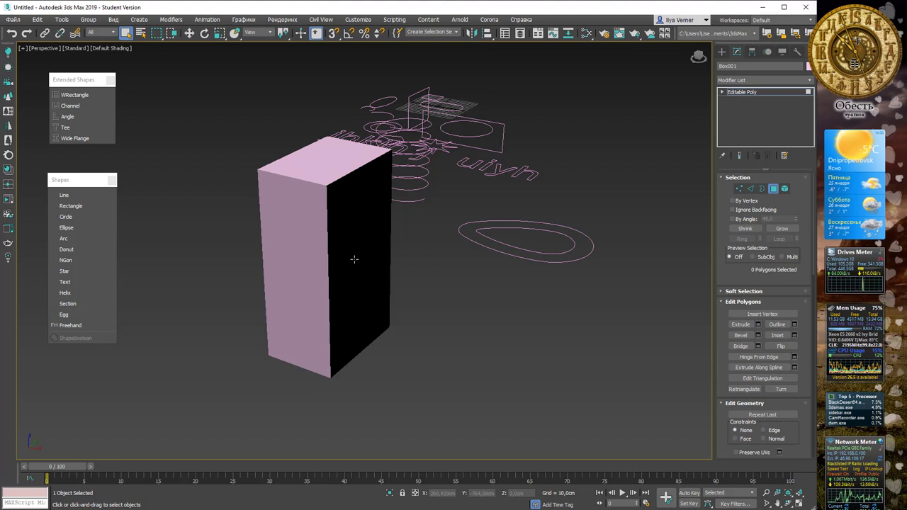
pyautogui.press('3')
pyautogui.click(354, 259)
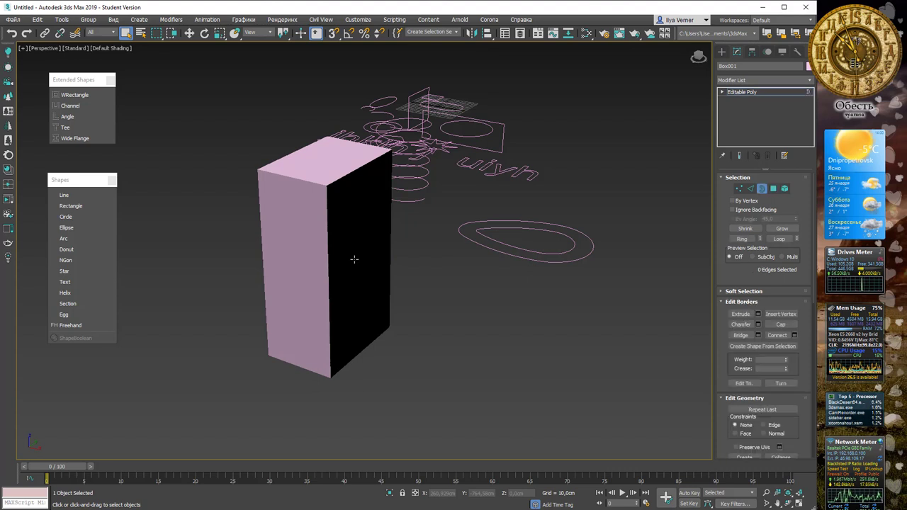
# Step: Move the end border to the right and rotate it to angle the box's end
pyautogui.press('w')
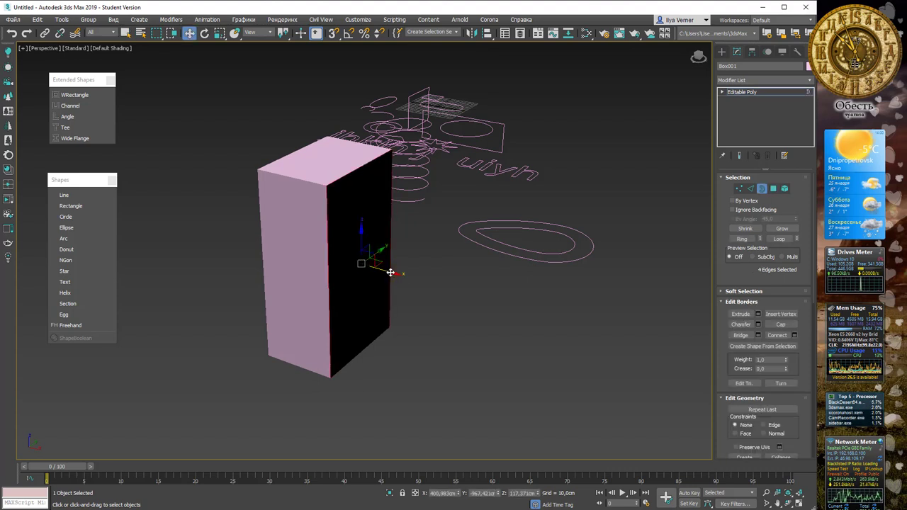
pyautogui.moveTo(362, 264); pyautogui.dragTo(502, 295)
pyautogui.press('e')
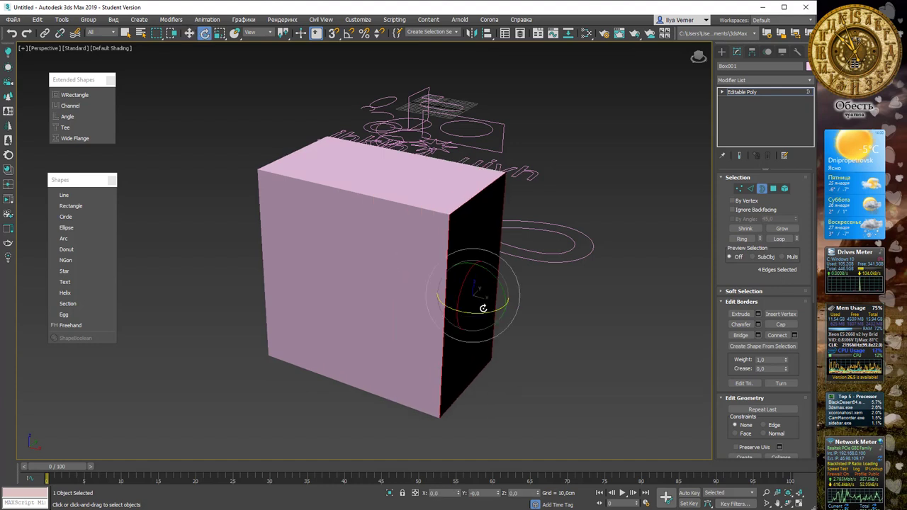
pyautogui.moveTo(492, 310)
pyautogui.mouseDown()
pyautogui.moveTo(453, 312)
pyautogui.moveTo(510, 435)
pyautogui.mouseUp()
pyautogui.press('w')
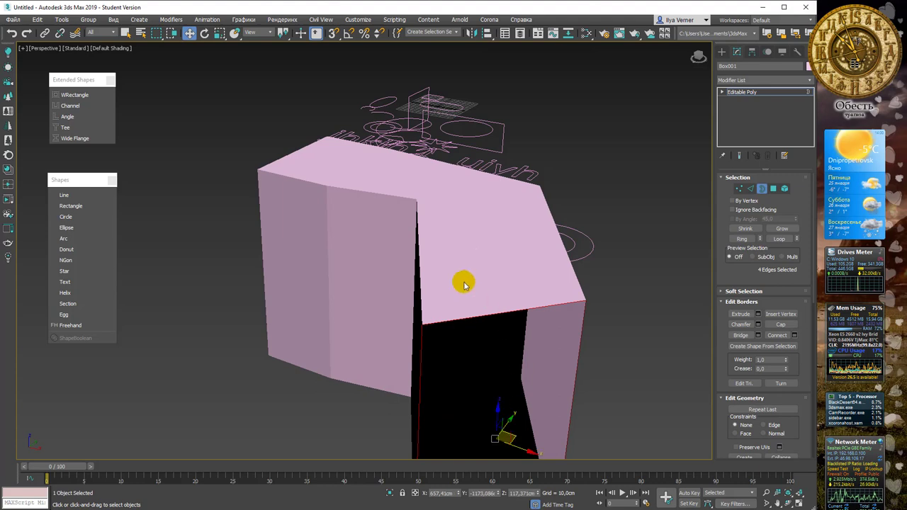
pyautogui.scroll(3, 505, 282)
pyautogui.scroll(-4, 504, 282)
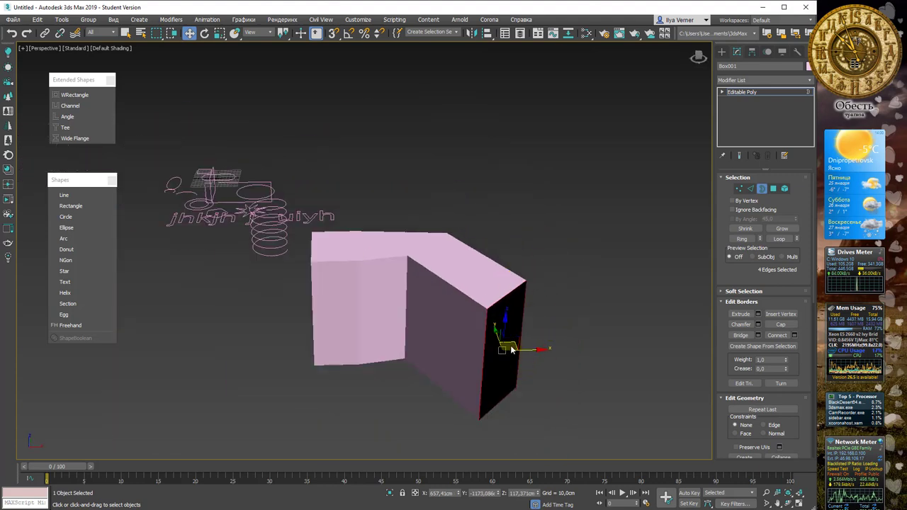
# Step: Shift-drag the border to extrude several angled segments, undoing one misplaced extrusion
pyautogui.keyDown('shift'); pyautogui.moveTo(515, 346); pyautogui.dragTo(574, 421); pyautogui.keyUp('shift')
pyautogui.keyDown('alt'); pyautogui.moveTo(551, 308); pyautogui.dragTo(592, 312, button='middle'); pyautogui.keyUp('alt')
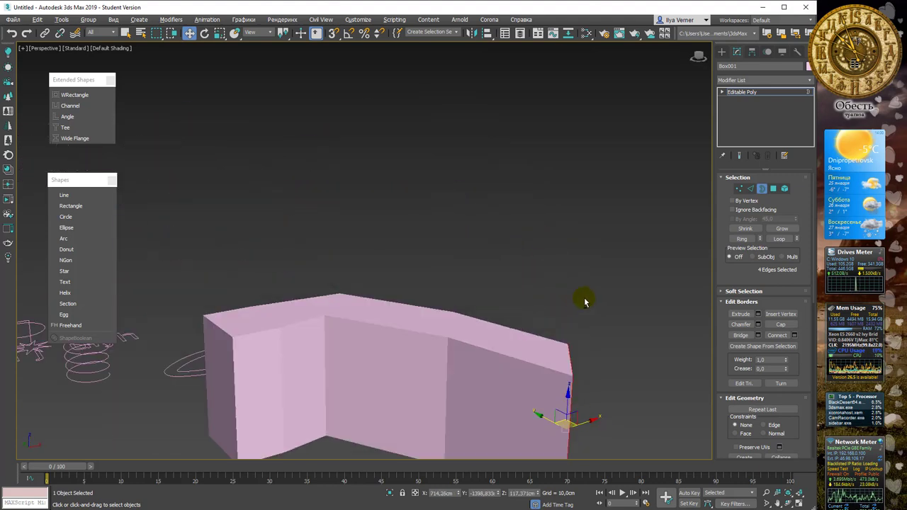
pyautogui.keyDown('alt'); pyautogui.moveTo(601, 348); pyautogui.dragTo(602, 348, button='middle'); pyautogui.keyUp('alt')
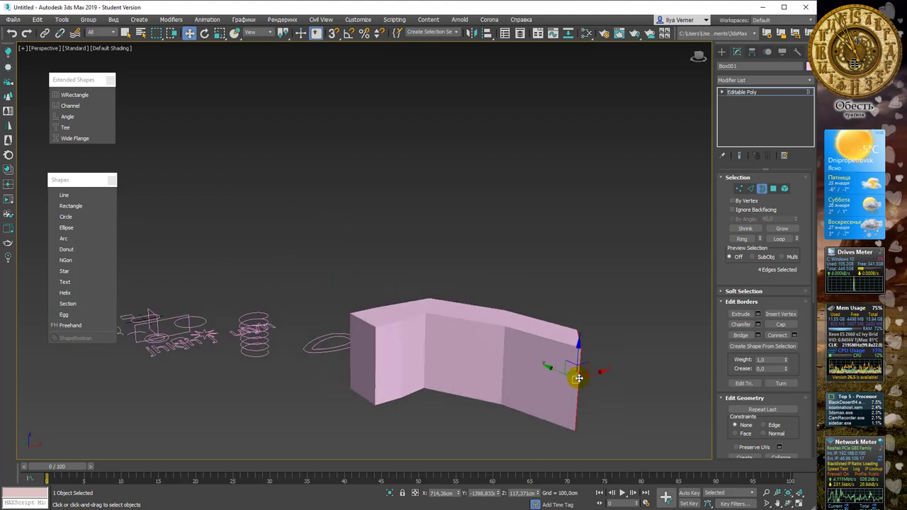
pyautogui.keyDown('shift'); pyautogui.moveTo(577, 376); pyautogui.dragTo(643, 316); pyautogui.keyUp('shift')
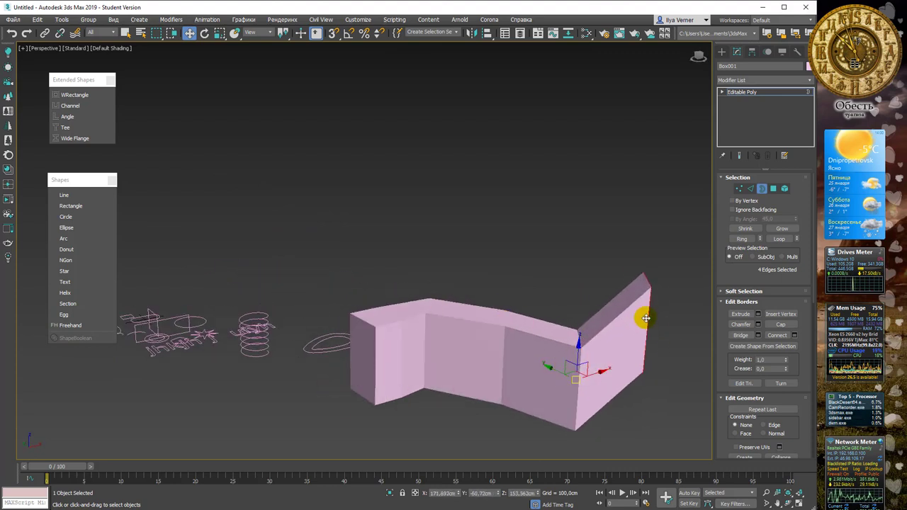
pyautogui.keyDown('alt'); pyautogui.moveTo(627, 304); pyautogui.dragTo(616, 276, button='middle'); pyautogui.keyUp('alt')
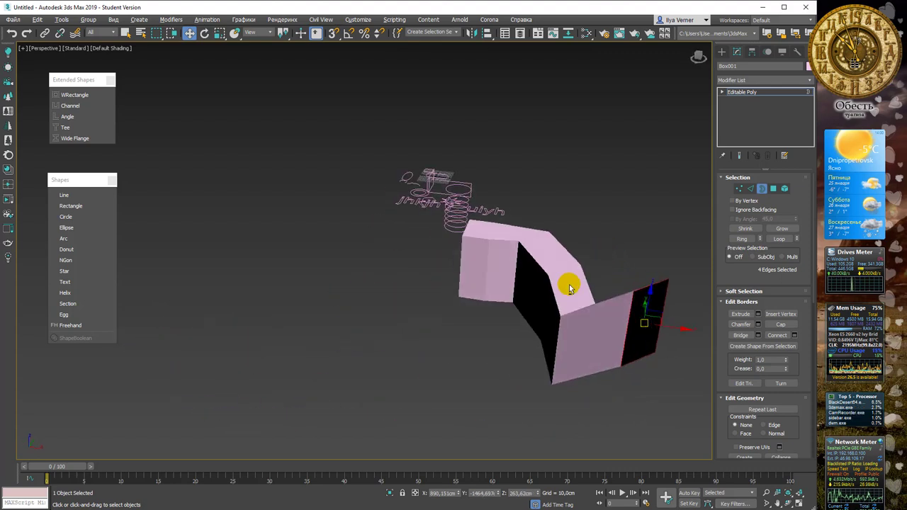
pyautogui.hotkey('ctrl', 'z')
pyautogui.keyDown('alt'); pyautogui.moveTo(607, 333); pyautogui.dragTo(552, 345, button='middle'); pyautogui.keyUp('alt')
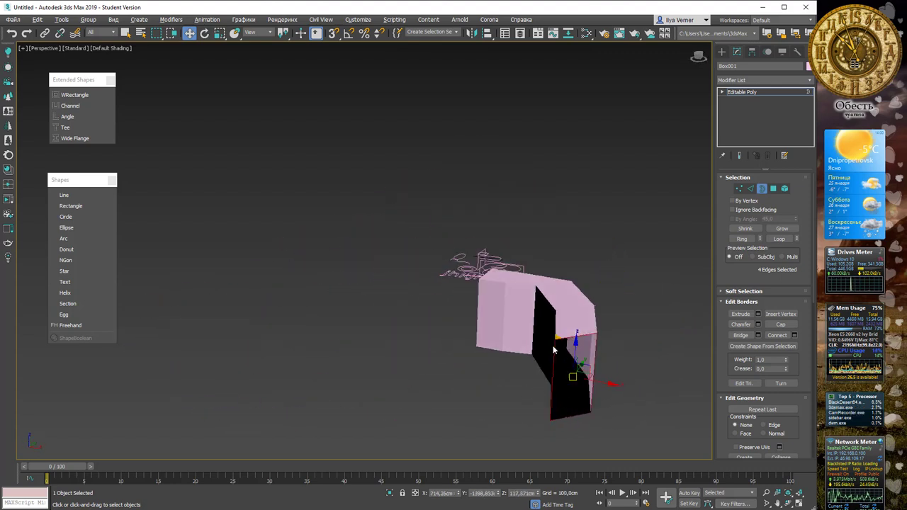
pyautogui.keyDown('shift'); pyautogui.moveTo(587, 376); pyautogui.dragTo(681, 411); pyautogui.keyUp('shift')
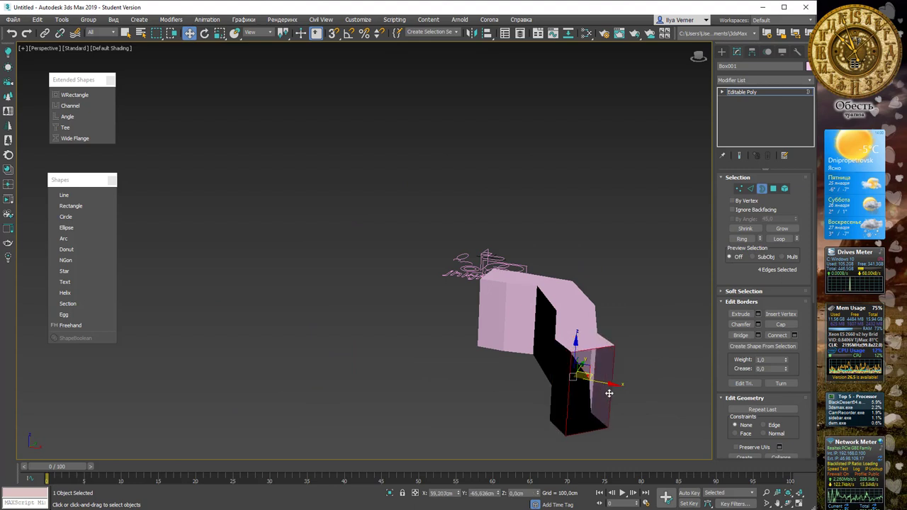
pyautogui.moveTo(517, 289)
pyautogui.keyDown('alt'); pyautogui.mouseDown(button='middle')
pyautogui.moveTo(582, 299)
pyautogui.moveTo(537, 280)
pyautogui.mouseUp(button='middle'); pyautogui.keyUp('alt')
pyautogui.scroll(-3, 582, 299)
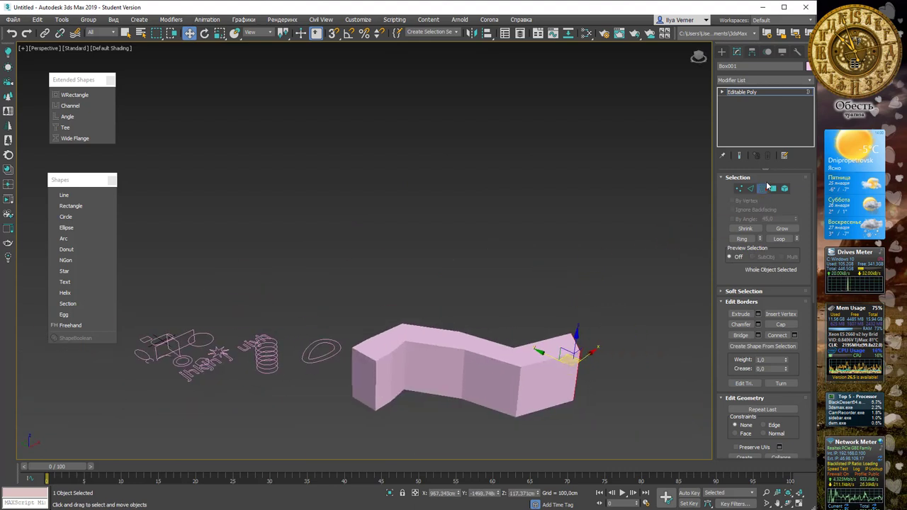
# Step: Leave Border mode and start the Section tool under Shapes > Splines
pyautogui.click(762, 188)
pyautogui.click(722, 52)
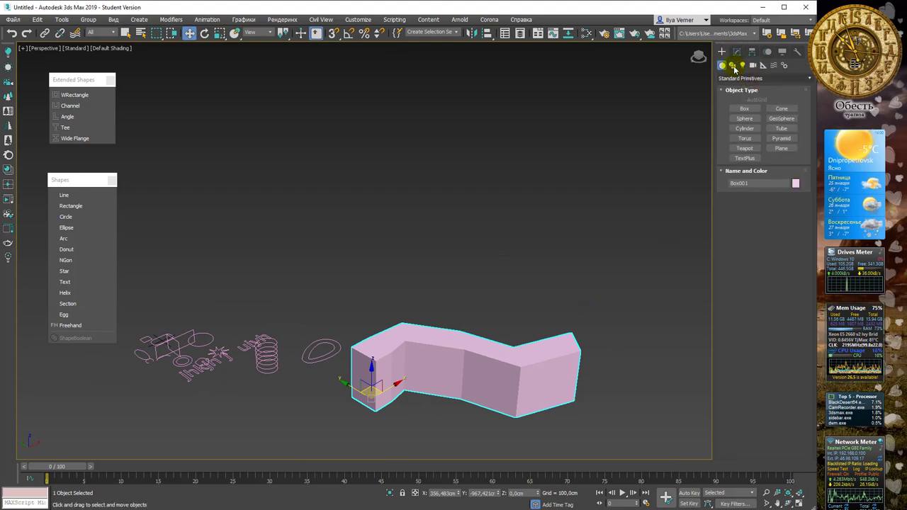
pyautogui.click(732, 65)
pyautogui.click(782, 165)
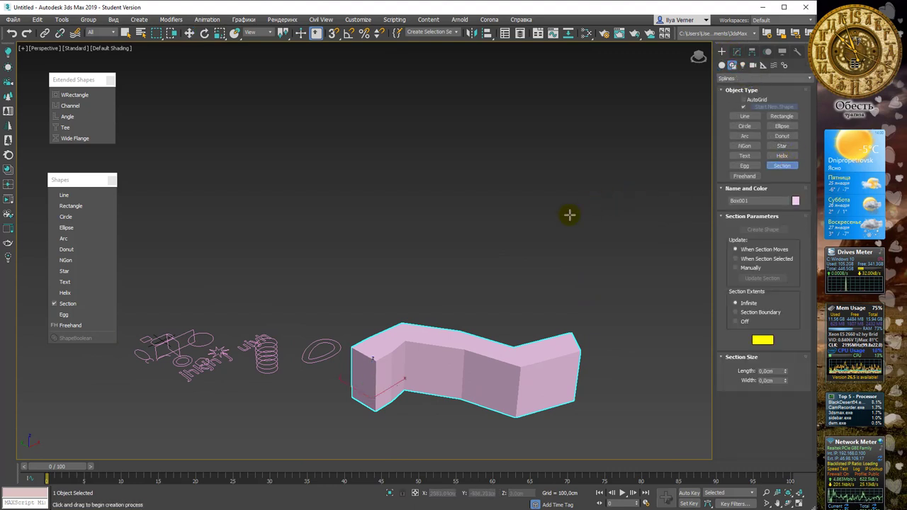
pyautogui.moveTo(569, 212)
pyautogui.mouseDown(button='middle')
pyautogui.moveTo(540, 186)
pyautogui.moveTo(515, 182)
pyautogui.moveTo(517, 166)
pyautogui.moveTo(512, 206)
pyautogui.mouseUp(button='middle')
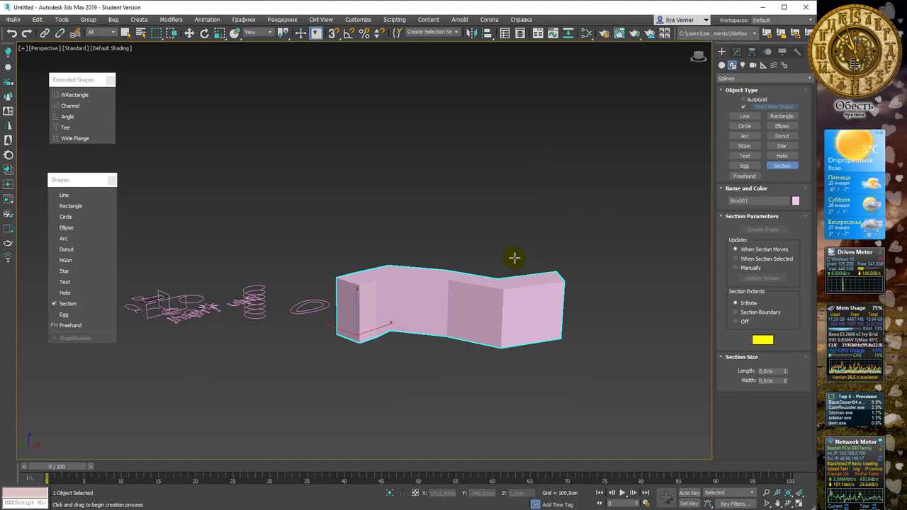
pyautogui.rightClick(483, 330)
pyautogui.keyDown('alt'); pyautogui.moveTo(484, 330); pyautogui.dragTo(489, 258, button='middle'); pyautogui.keyUp('alt')
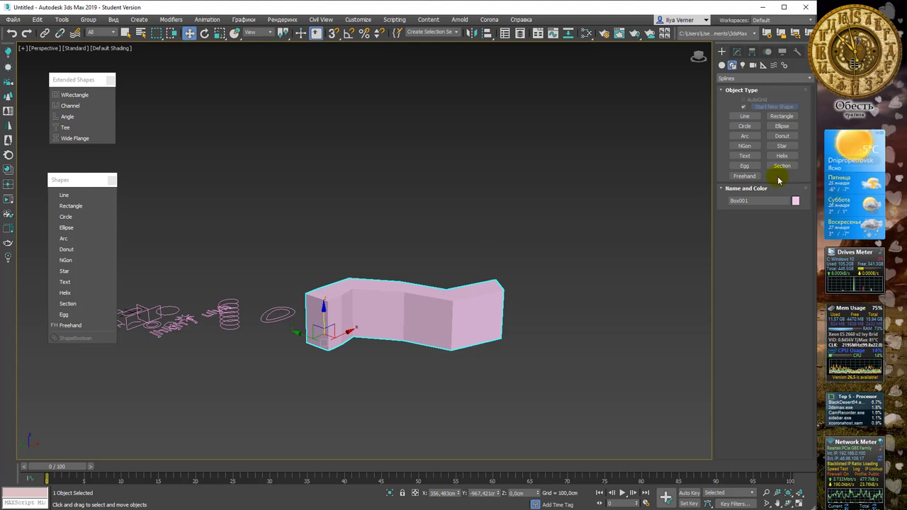
pyautogui.click(781, 166)
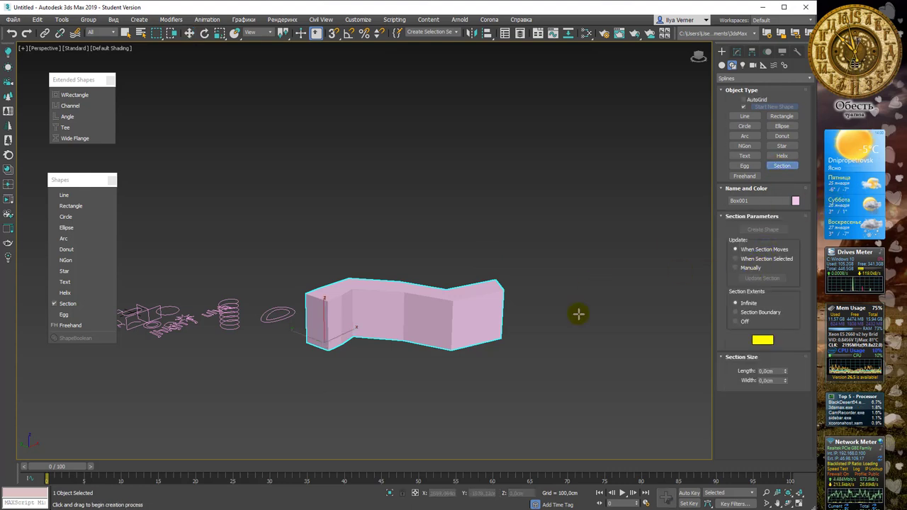
# Step: Drag a section plane of about 1722 × 1798 cm across the bent box
pyautogui.moveTo(545, 330); pyautogui.dragTo(298, 343)
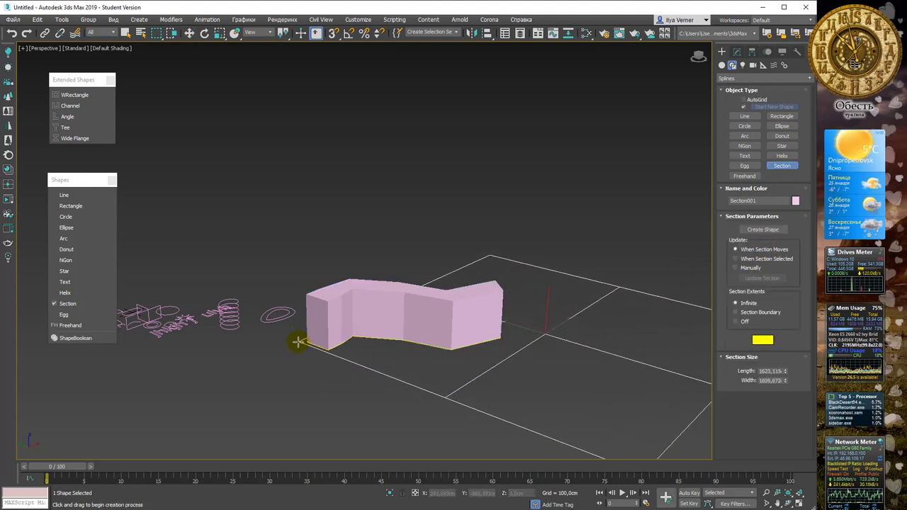
pyautogui.moveTo(298, 342); pyautogui.dragTo(279, 345)
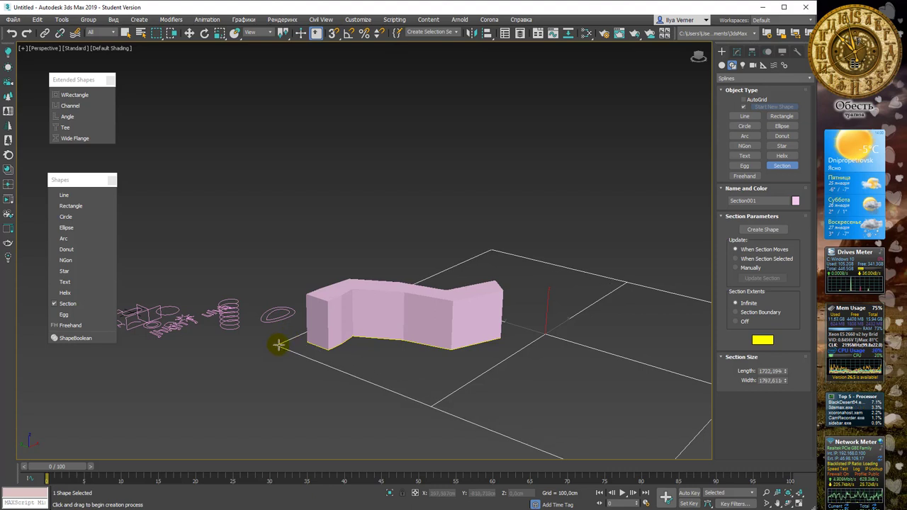
pyautogui.keyDown('alt'); pyautogui.moveTo(529, 343); pyautogui.dragTo(532, 331, button='middle'); pyautogui.keyUp('alt')
# Step: Move Section001 up along Z so it cuts the box at mid-height
pyautogui.press('w')
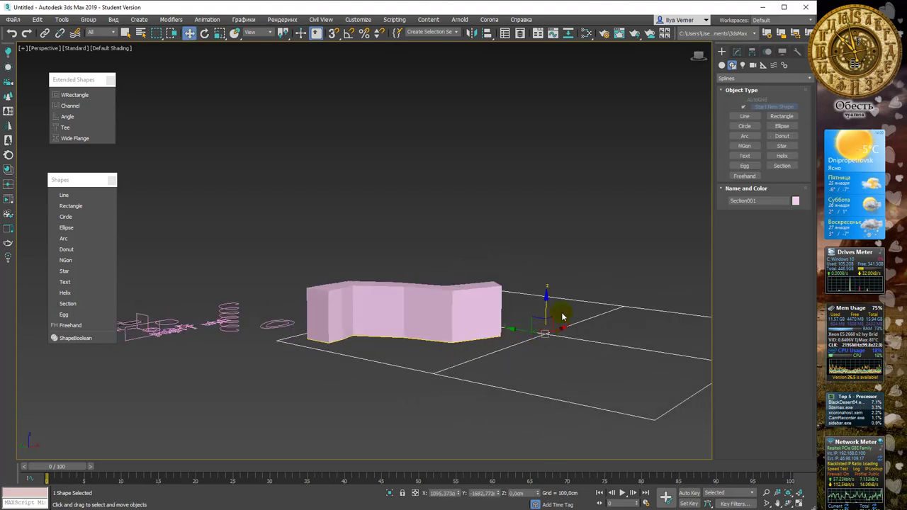
pyautogui.keyDown('alt'); pyautogui.moveTo(567, 298); pyautogui.dragTo(551, 311, button='middle'); pyautogui.keyUp('alt')
pyautogui.moveTo(546, 309)
pyautogui.mouseDown()
pyautogui.moveTo(540, 288)
pyautogui.moveTo(536, 312)
pyautogui.moveTo(536, 287)
pyautogui.moveTo(536, 303)
pyautogui.mouseUp()
pyautogui.moveTo(536, 303)
pyautogui.keyDown('alt'); pyautogui.mouseDown(button='middle')
pyautogui.moveTo(390, 314)
pyautogui.moveTo(436, 266)
pyautogui.mouseUp(button='middle'); pyautogui.keyUp('alt')
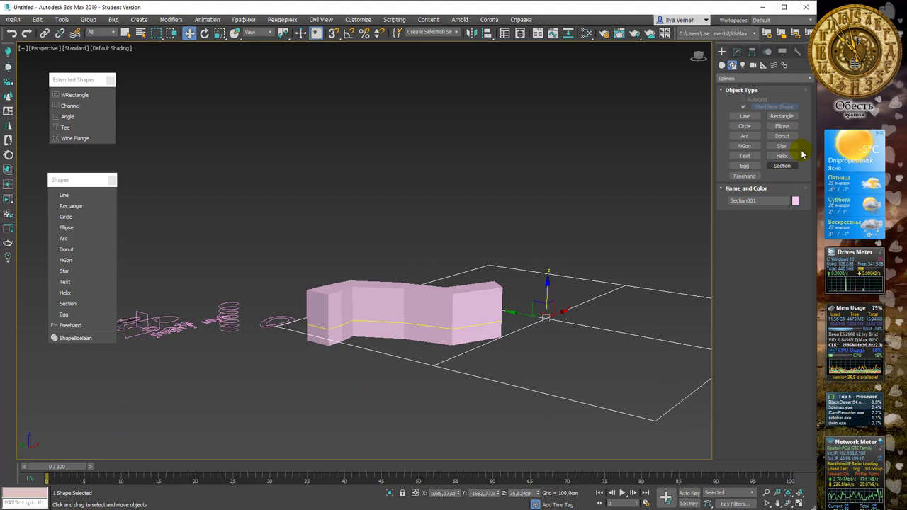
# Step: Save the section cut as shape SShape001, then select Box001
pyautogui.click(737, 52)
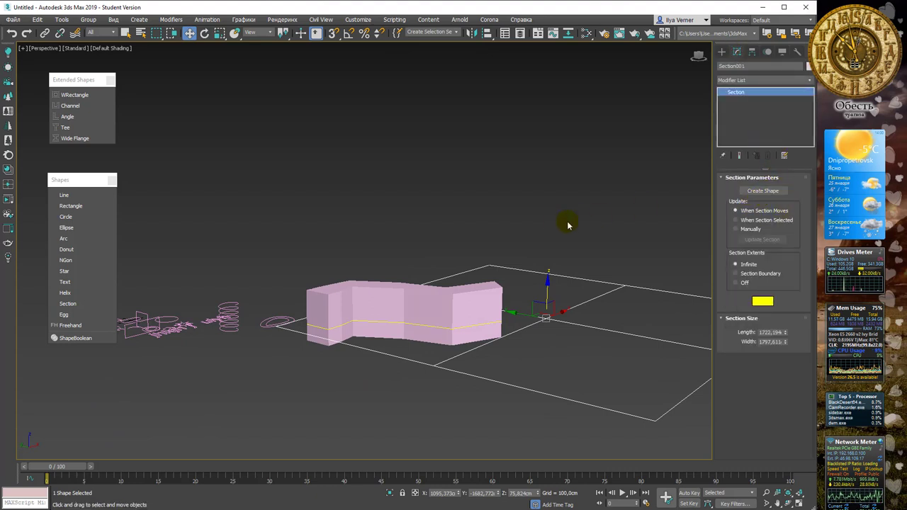
pyautogui.keyDown('alt'); pyautogui.moveTo(567, 223); pyautogui.dragTo(560, 227, button='middle'); pyautogui.keyUp('alt')
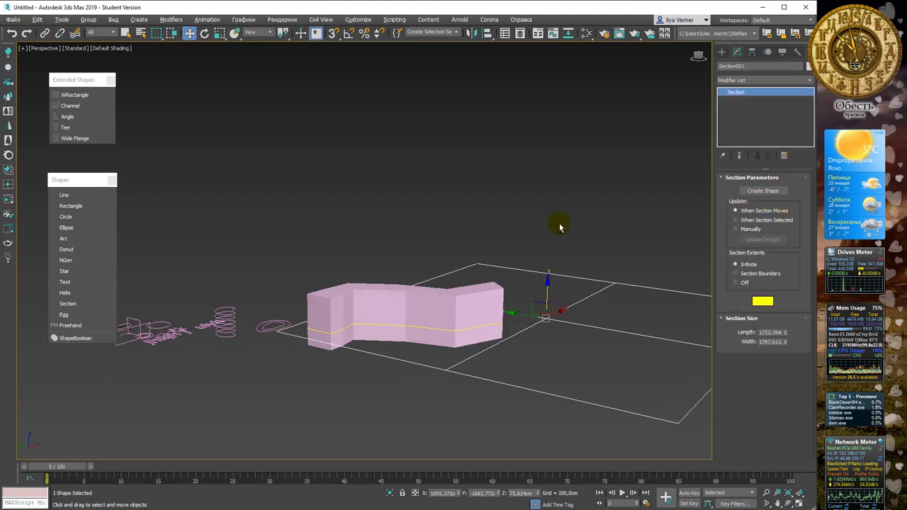
pyautogui.click(758, 190)
pyautogui.click(449, 249)
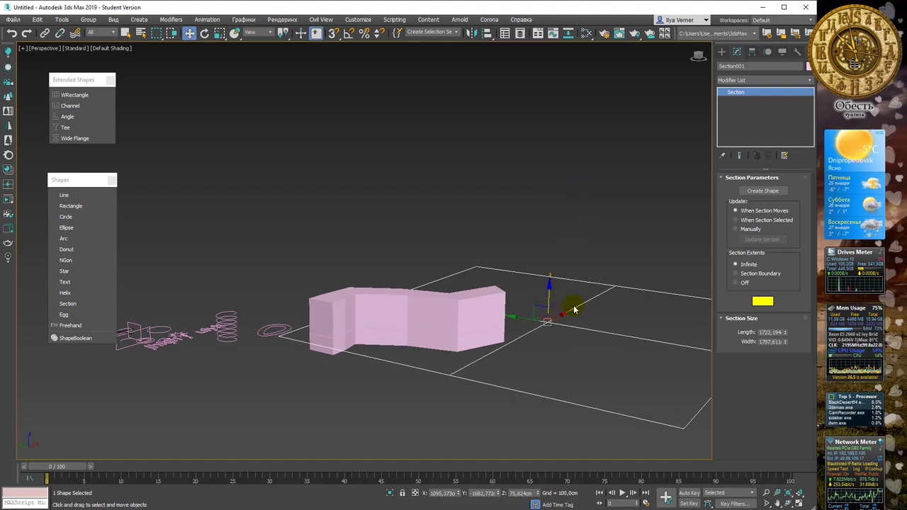
pyautogui.click(546, 297)
pyautogui.click(489, 300)
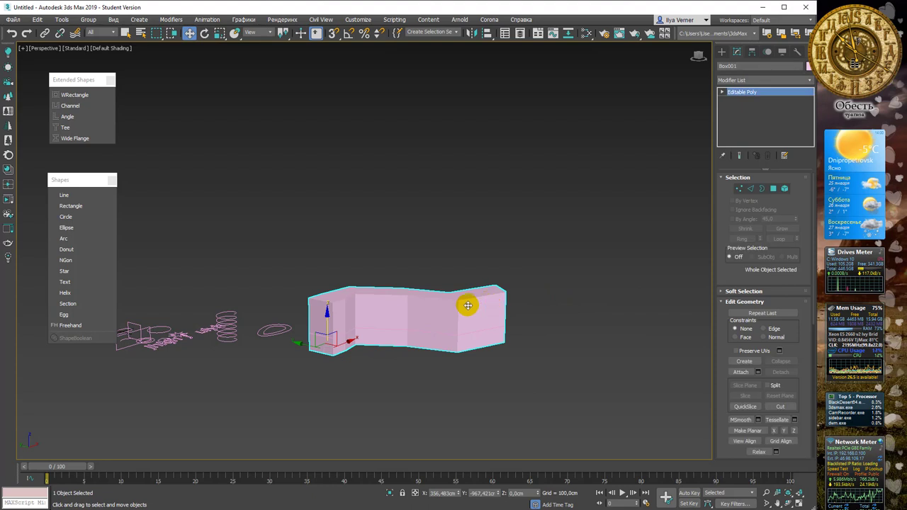
# Step: Delete Box001, leaving the SShape001 outline selected
pyautogui.press('Delete')
pyautogui.click(452, 334)
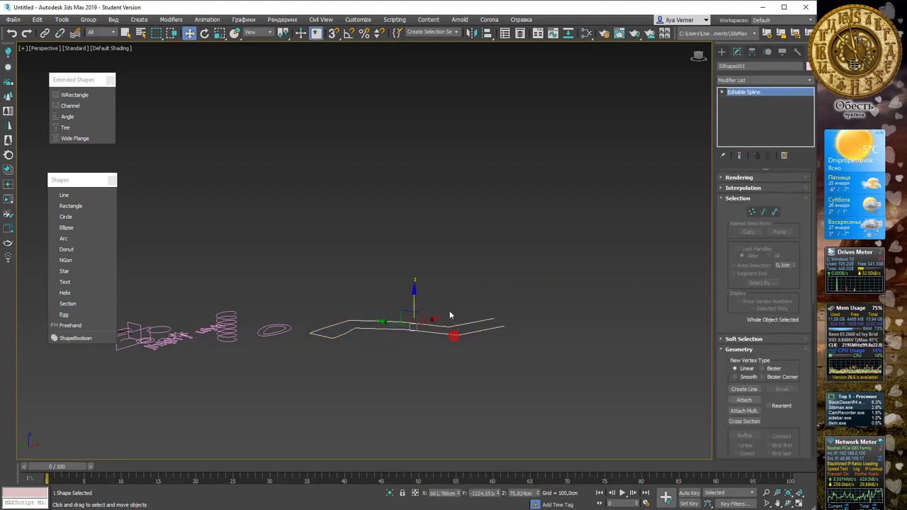
pyautogui.moveTo(449, 314)
pyautogui.keyDown('alt'); pyautogui.mouseDown(button='middle')
pyautogui.moveTo(444, 300)
pyautogui.moveTo(398, 303)
pyautogui.moveTo(465, 324)
pyautogui.mouseUp(button='middle'); pyautogui.keyUp('alt')
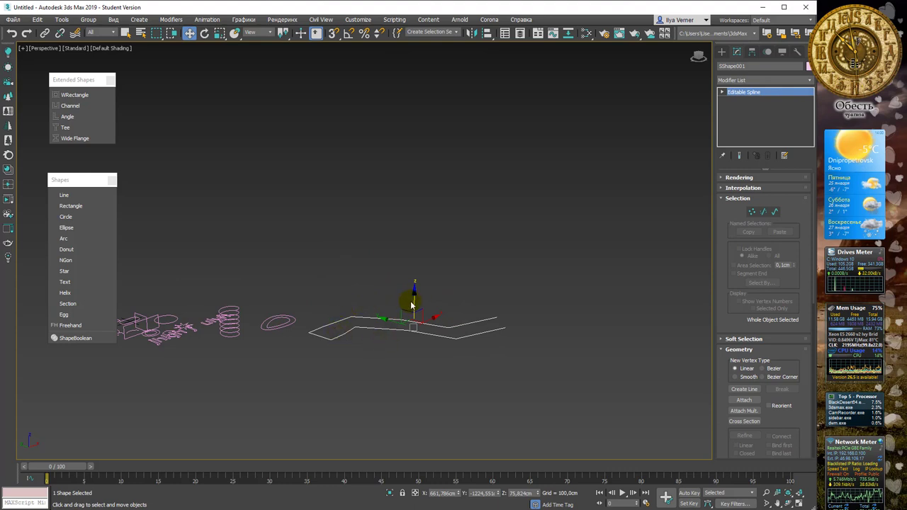
pyautogui.moveTo(435, 289)
pyautogui.keyDown('alt'); pyautogui.mouseDown(button='middle')
pyautogui.moveTo(453, 263)
pyautogui.moveTo(428, 303)
pyautogui.moveTo(408, 312)
pyautogui.mouseUp(button='middle'); pyautogui.keyUp('alt')
pyautogui.moveTo(401, 281)
pyautogui.keyDown('alt'); pyautogui.mouseDown(button='middle')
pyautogui.moveTo(364, 257)
pyautogui.moveTo(483, 270)
pyautogui.mouseUp(button='middle'); pyautogui.keyUp('alt')
pyautogui.moveTo(543, 304)
pyautogui.keyDown('alt'); pyautogui.mouseDown(button='middle')
pyautogui.moveTo(546, 290)
pyautogui.moveTo(674, 198)
pyautogui.mouseUp(button='middle'); pyautogui.keyUp('alt')
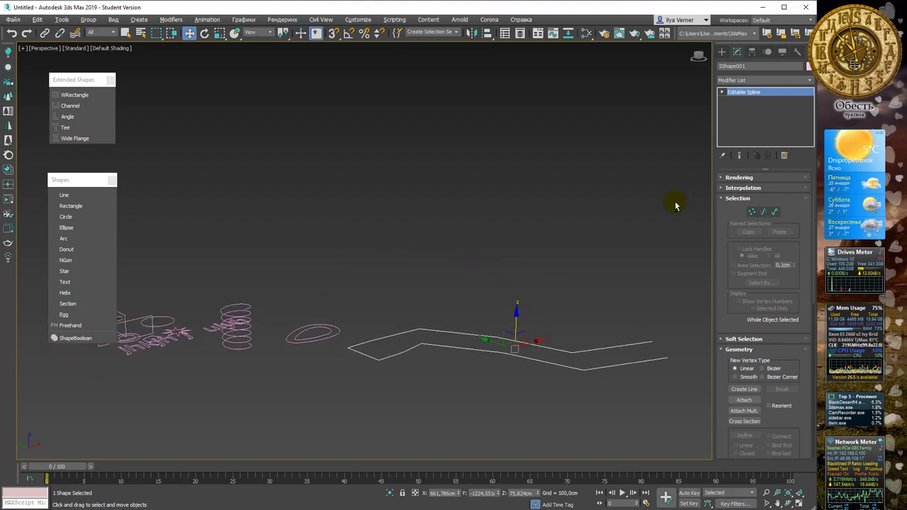
# Step: Return to spline creation and restore the four-viewport layout with Alt+W
pyautogui.click(722, 53)
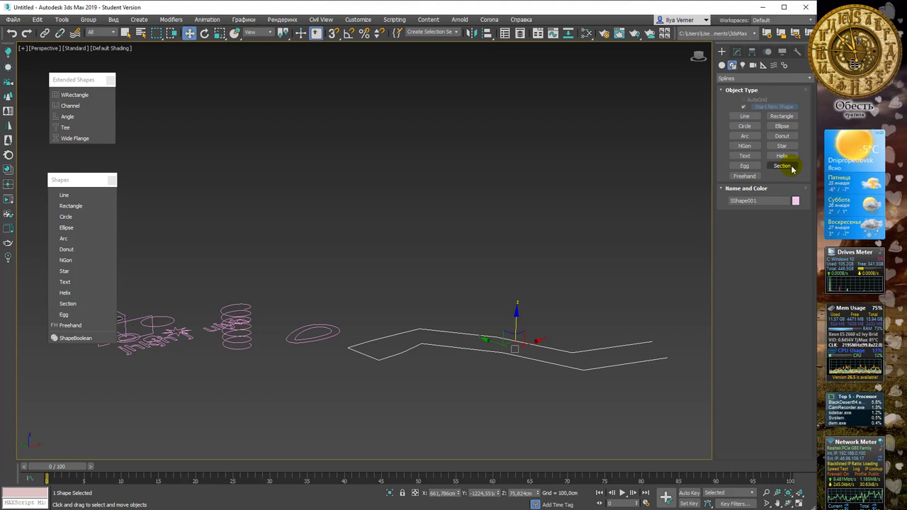
pyautogui.moveTo(524, 300)
pyautogui.keyDown('alt'); pyautogui.mouseDown(button='middle')
pyautogui.moveTo(561, 265)
pyautogui.moveTo(536, 279)
pyautogui.mouseUp(button='middle'); pyautogui.keyUp('alt')
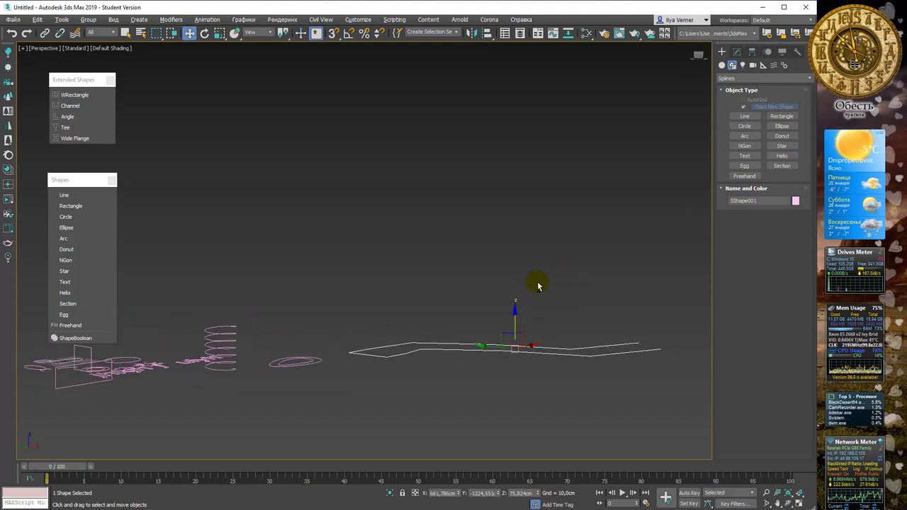
pyautogui.keyDown('alt'); pyautogui.moveTo(563, 231); pyautogui.dragTo(543, 251, button='middle'); pyautogui.keyUp('alt')
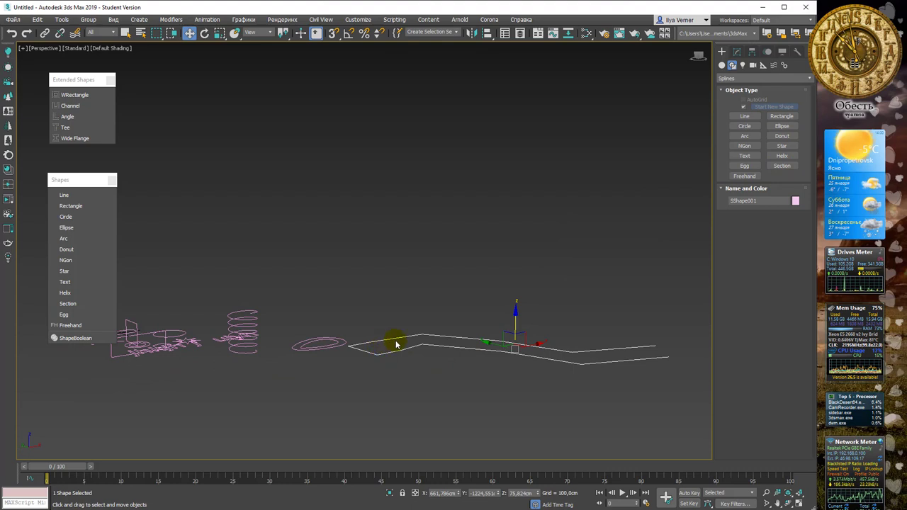
pyautogui.keyDown('alt'); pyautogui.moveTo(529, 277); pyautogui.dragTo(533, 286, button='middle'); pyautogui.keyUp('alt')
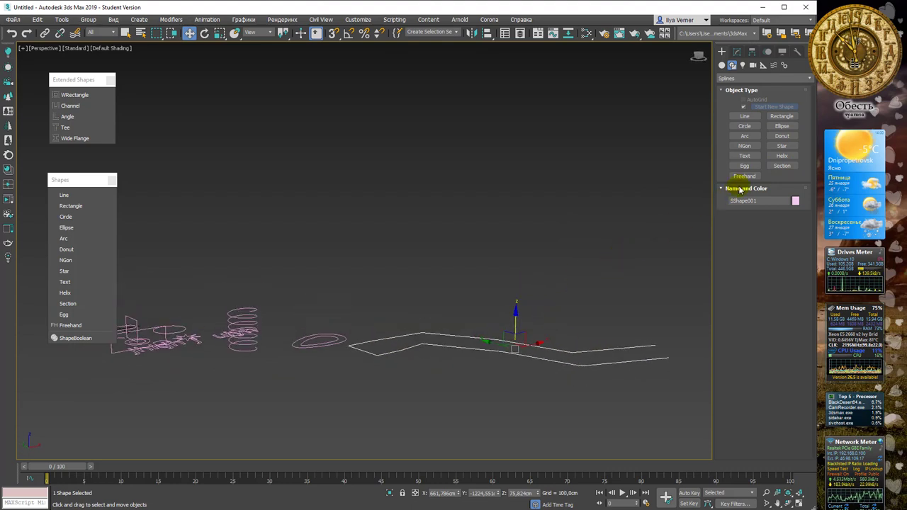
pyautogui.hotkey('alt', 'w')
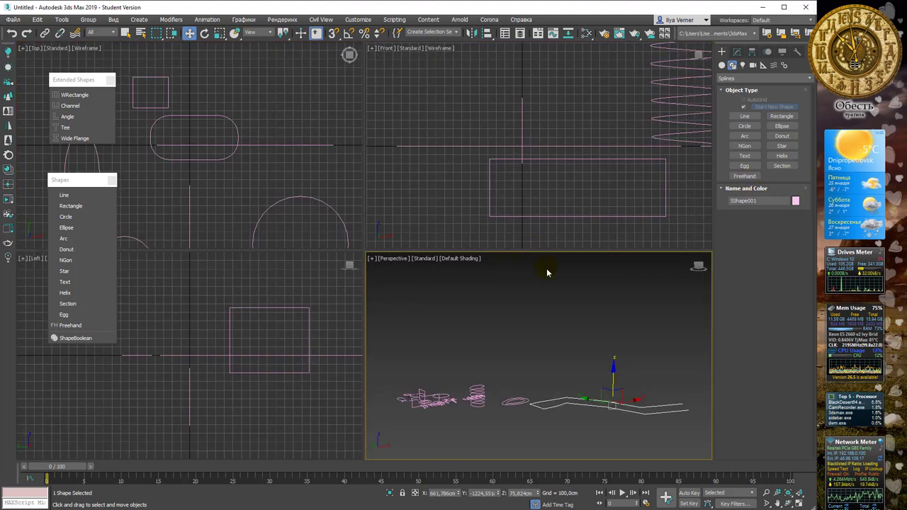
# Step: Sketch a long wavy Freehand001 spline on the ground beside SShape001
pyautogui.moveTo(546, 272)
pyautogui.keyDown('alt'); pyautogui.mouseDown(button='middle')
pyautogui.moveTo(512, 308)
pyautogui.moveTo(600, 303)
pyautogui.moveTo(585, 320)
pyautogui.moveTo(556, 320)
pyautogui.mouseUp(button='middle'); pyautogui.keyUp('alt')
pyautogui.click(744, 176)
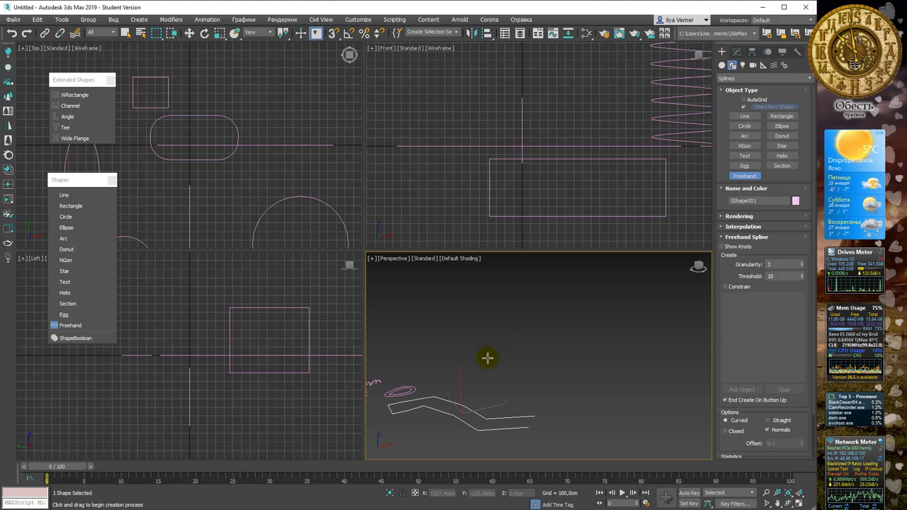
pyautogui.moveTo(487, 355)
pyautogui.mouseDown()
pyautogui.moveTo(492, 343)
pyautogui.moveTo(549, 355)
pyautogui.mouseUp()
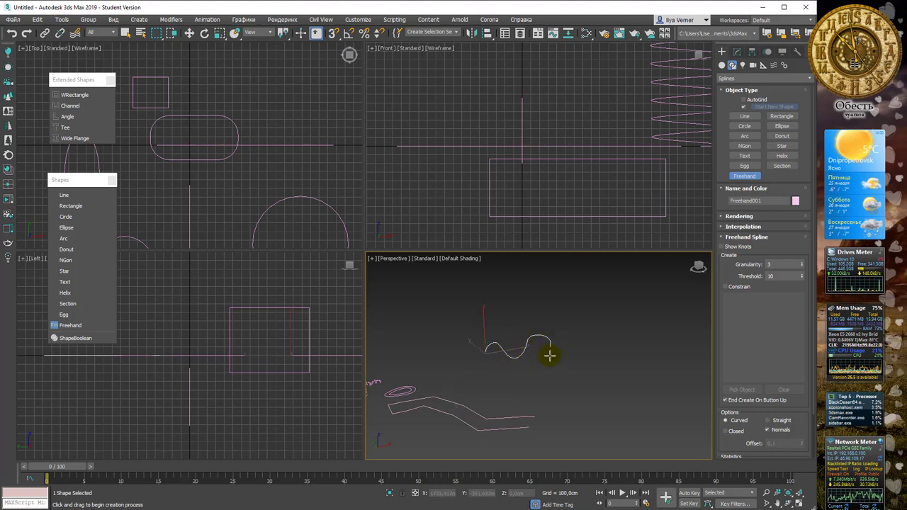
pyautogui.moveTo(606, 350)
pyautogui.mouseDown()
pyautogui.moveTo(629, 363)
pyautogui.moveTo(660, 409)
pyautogui.moveTo(615, 412)
pyautogui.moveTo(594, 440)
pyautogui.mouseUp()
pyautogui.moveTo(563, 401); pyautogui.dragTo(503, 398)
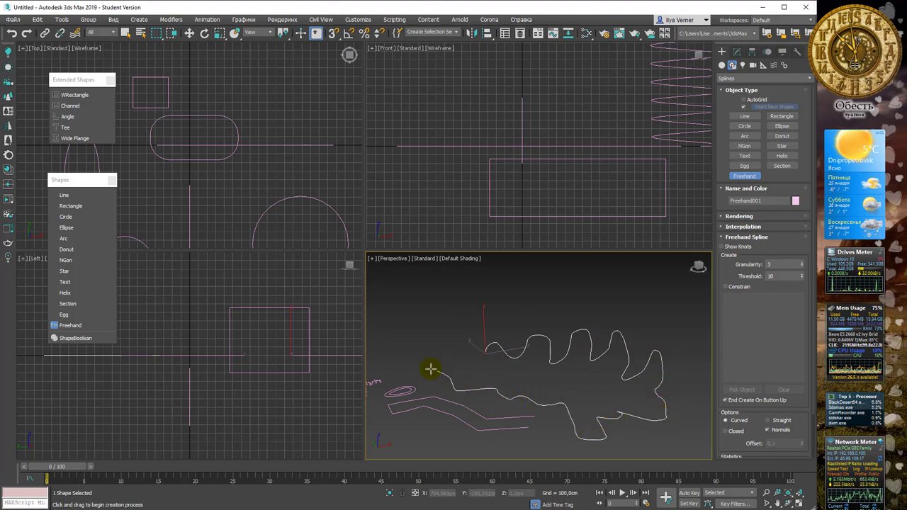
pyautogui.moveTo(458, 359); pyautogui.dragTo(464, 358)
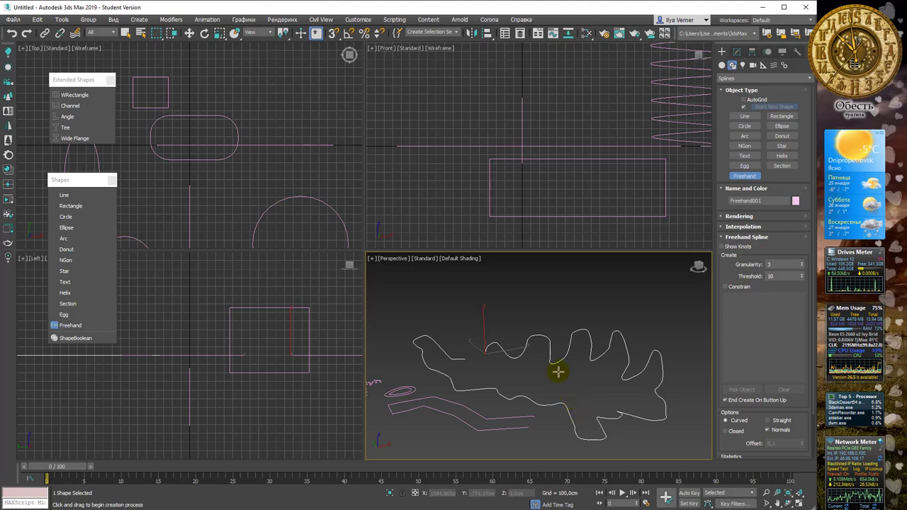
pyautogui.rightClick(588, 323)
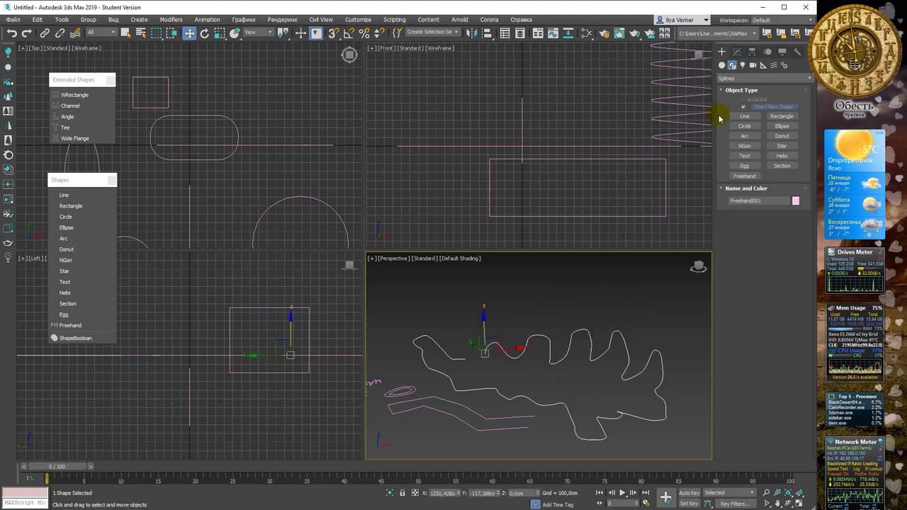
pyautogui.click(736, 52)
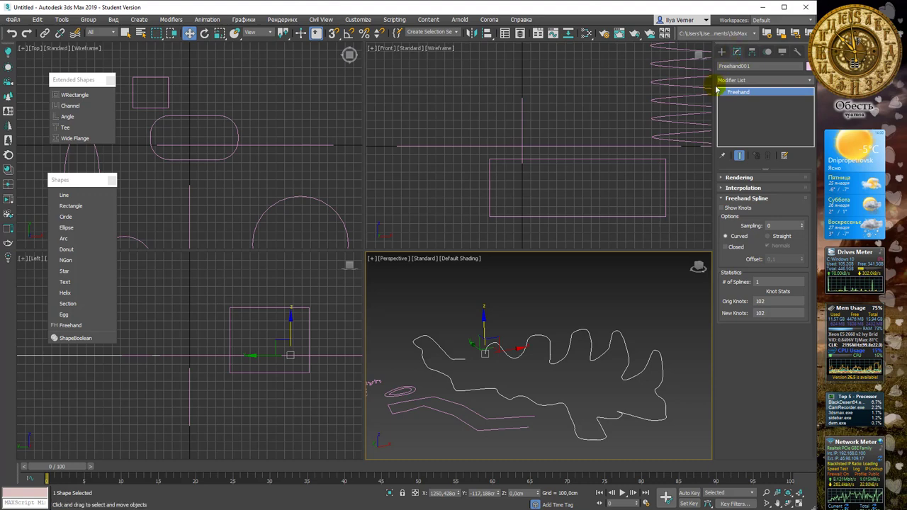
pyautogui.keyDown('alt'); pyautogui.moveTo(592, 310); pyautogui.dragTo(586, 310, button='middle'); pyautogui.keyUp('alt')
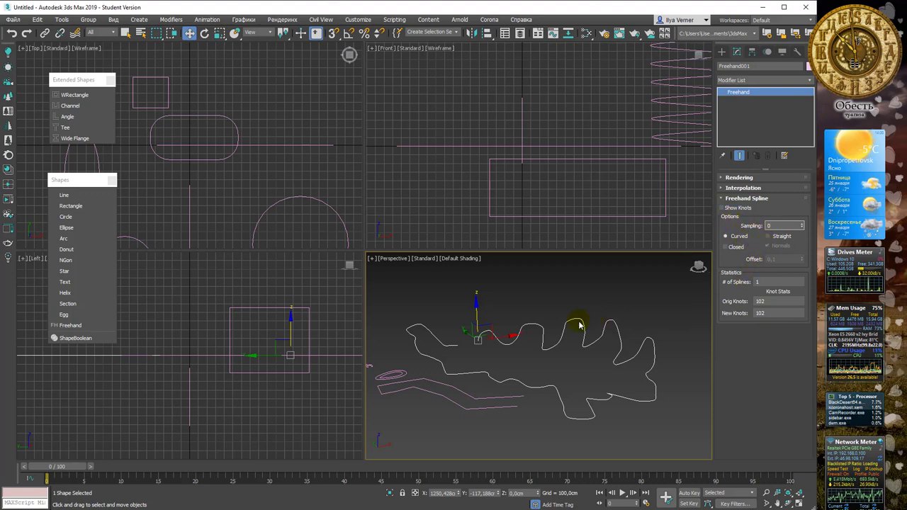
pyautogui.moveTo(579, 325); pyautogui.dragTo(583, 322, button='middle')
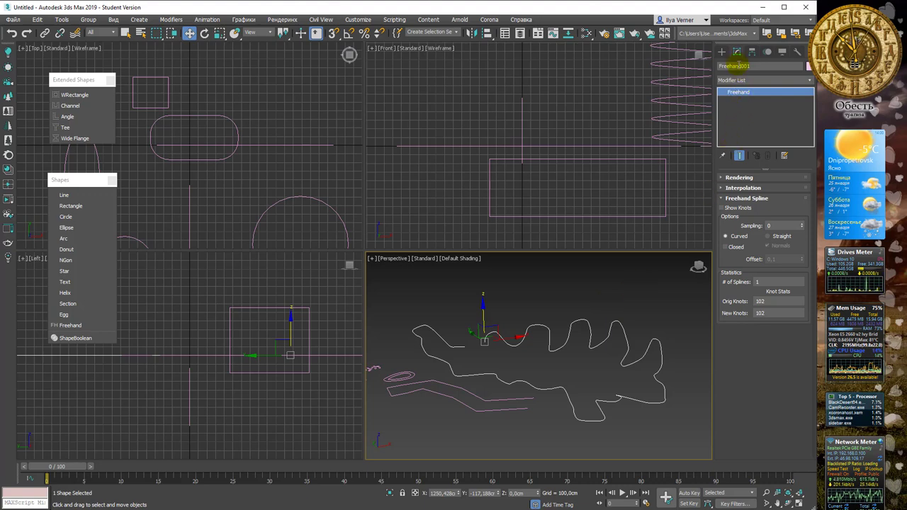
pyautogui.click(722, 52)
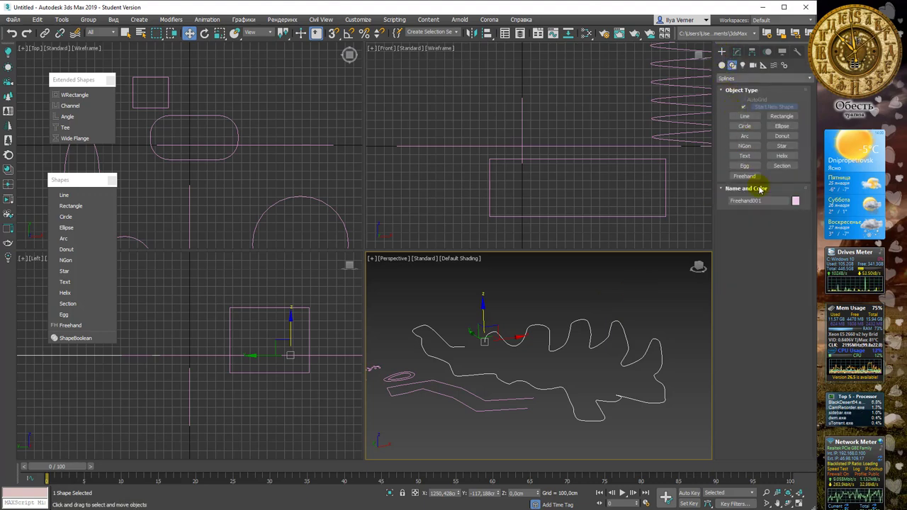
pyautogui.moveTo(554, 319)
pyautogui.mouseDown(button='middle')
pyautogui.moveTo(538, 311)
pyautogui.moveTo(588, 320)
pyautogui.moveTo(598, 312)
pyautogui.mouseUp(button='middle')
# Step: Delete every shape in the scene and draw a WRectangle from Extended Splines in Perspective
pyautogui.hotkey('ctrl', 'a')
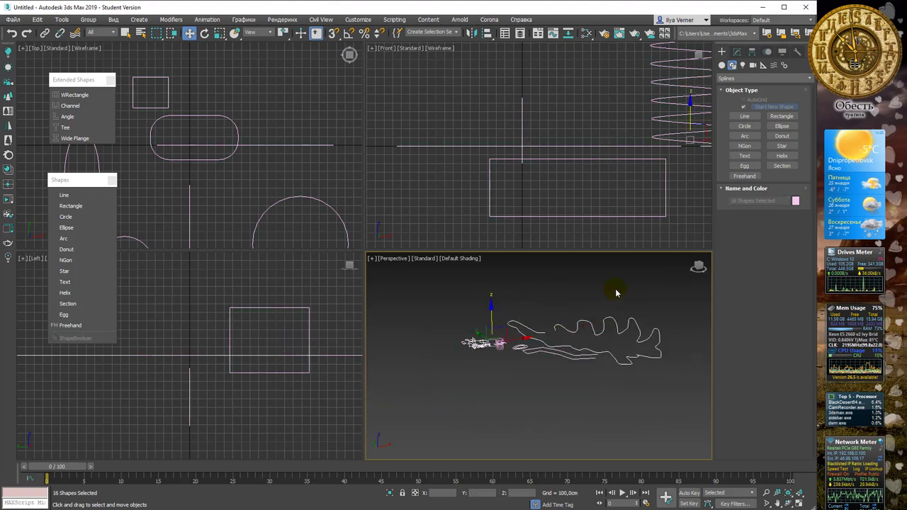
pyautogui.press('Delete')
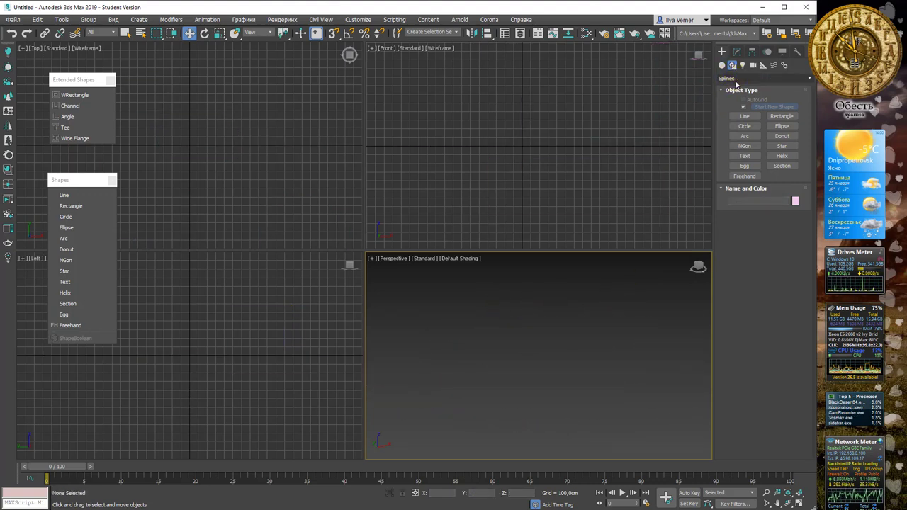
pyautogui.click(737, 78)
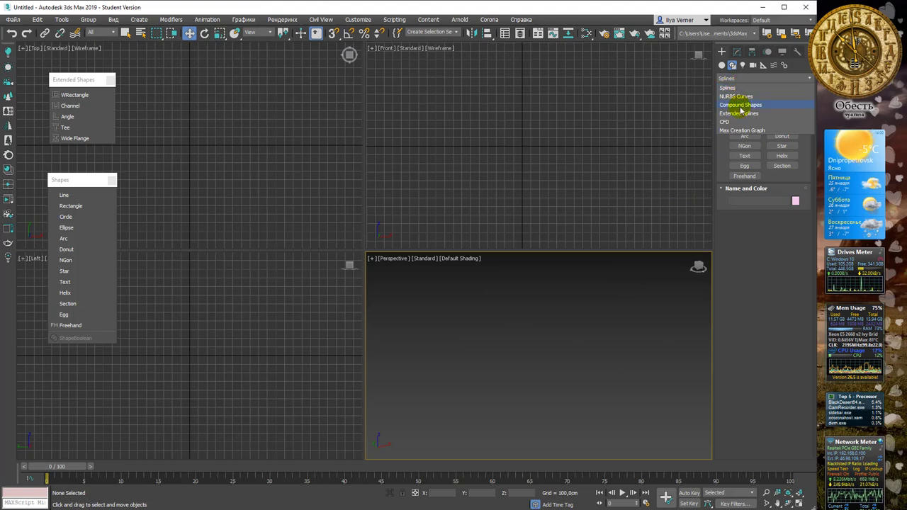
pyautogui.click(740, 115)
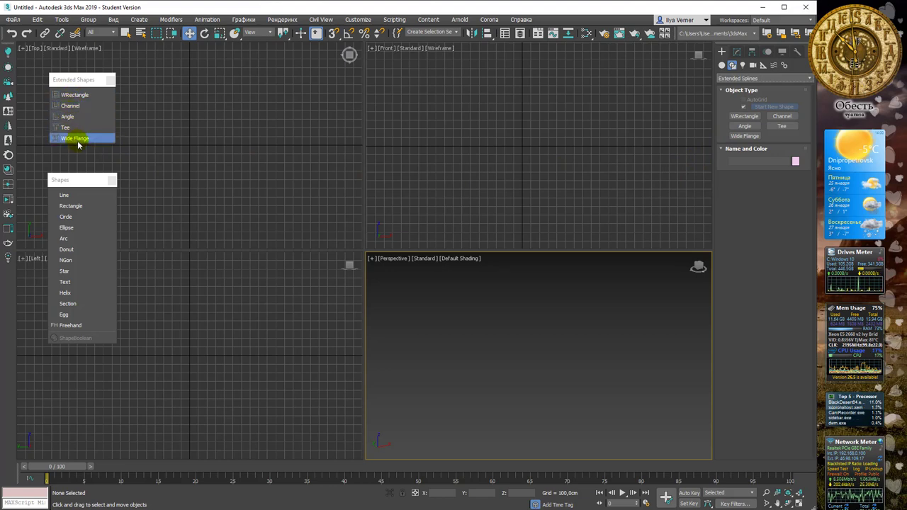
pyautogui.click(743, 115)
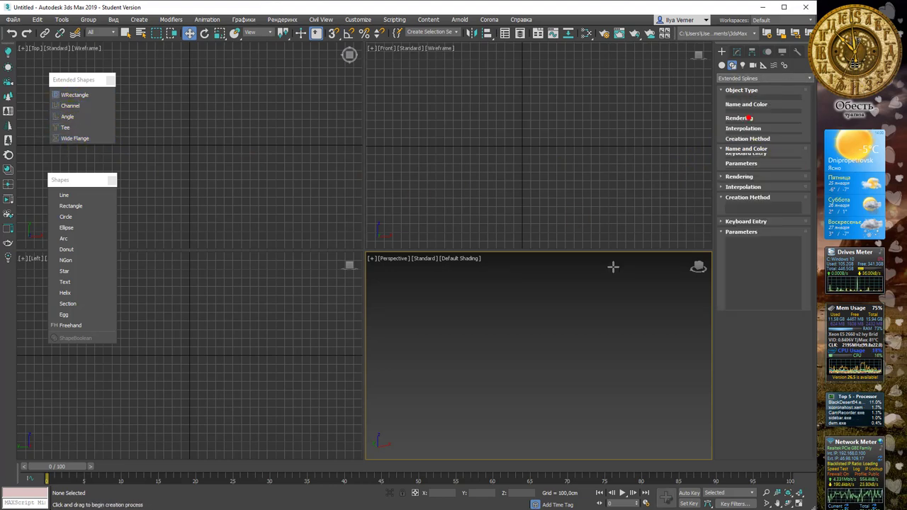
pyautogui.moveTo(458, 371)
pyautogui.mouseDown()
pyautogui.moveTo(471, 428)
pyautogui.moveTo(446, 427)
pyautogui.mouseUp()
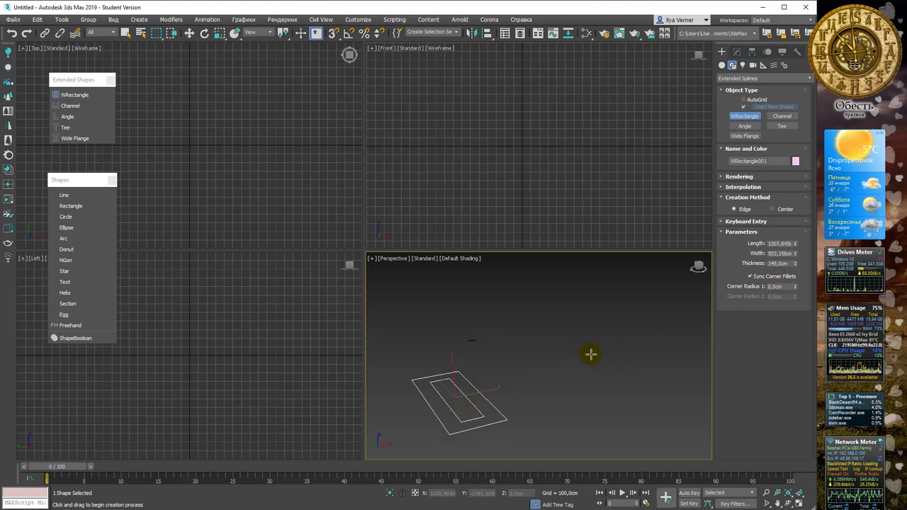
# Step: Shorten the WRectangle's length slightly and reduce its thickness to 131,12 cm
pyautogui.moveTo(591, 354)
pyautogui.keyDown('alt'); pyautogui.mouseDown(button='middle')
pyautogui.moveTo(553, 324)
pyautogui.moveTo(546, 333)
pyautogui.moveTo(547, 318)
pyautogui.moveTo(545, 330)
pyautogui.mouseUp(button='middle'); pyautogui.keyUp('alt')
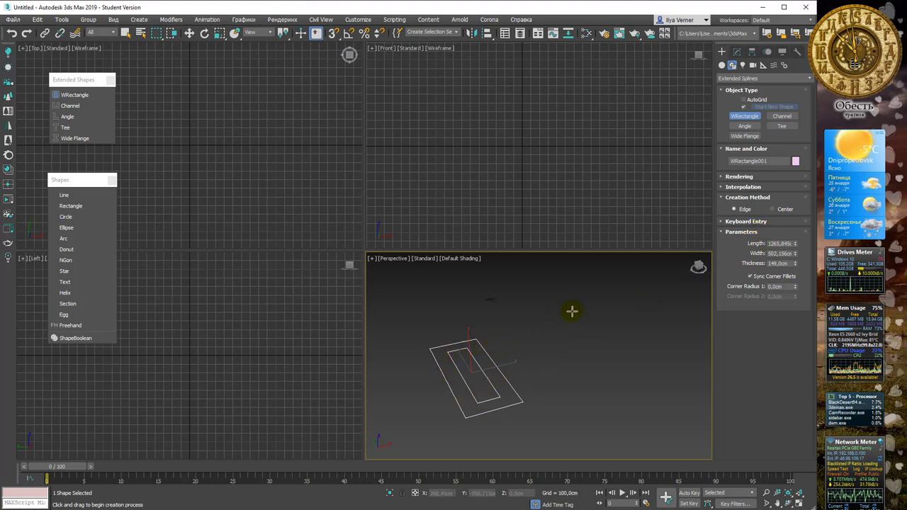
pyautogui.moveTo(797, 244); pyautogui.dragTo(9, 254)
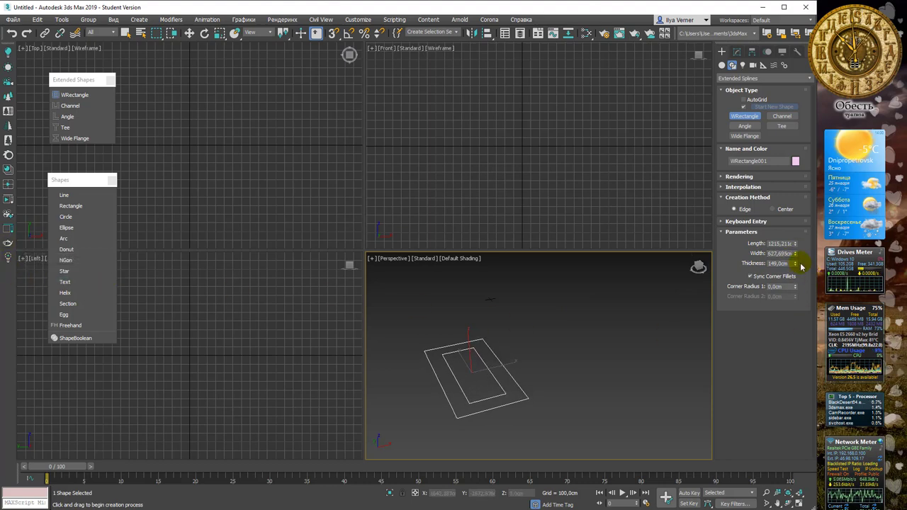
pyautogui.moveTo(794, 264); pyautogui.dragTo(796, 266)
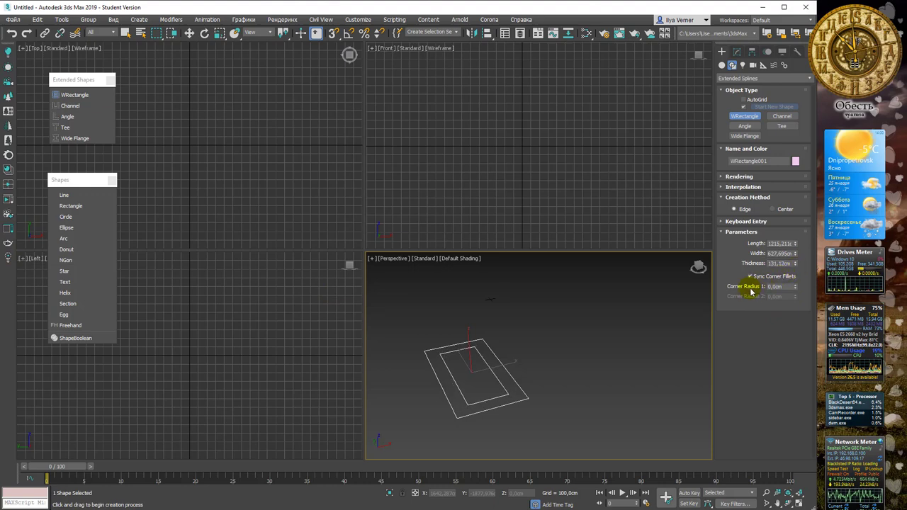
# Step: Round the WRectangle's corners to 55 cm
pyautogui.click(767, 277)
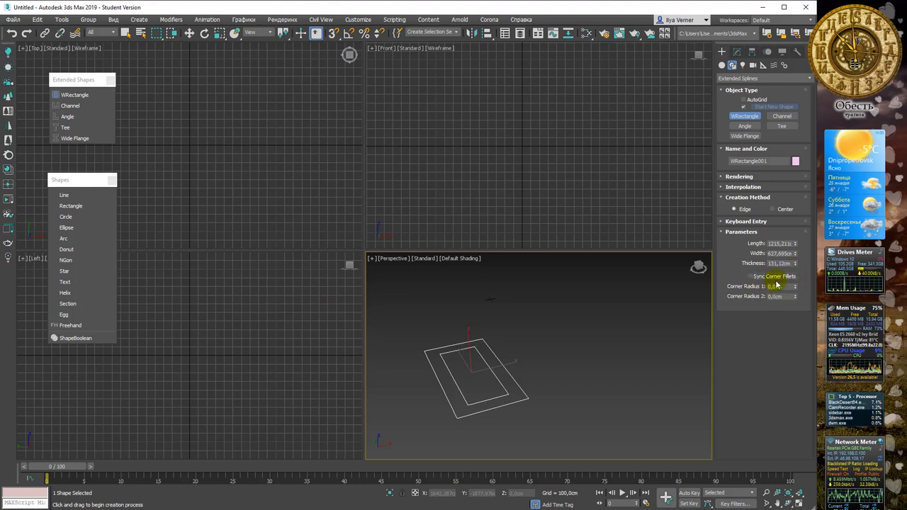
pyautogui.write('0,25')
pyautogui.moveTo(797, 265); pyautogui.dragTo(9, 206)
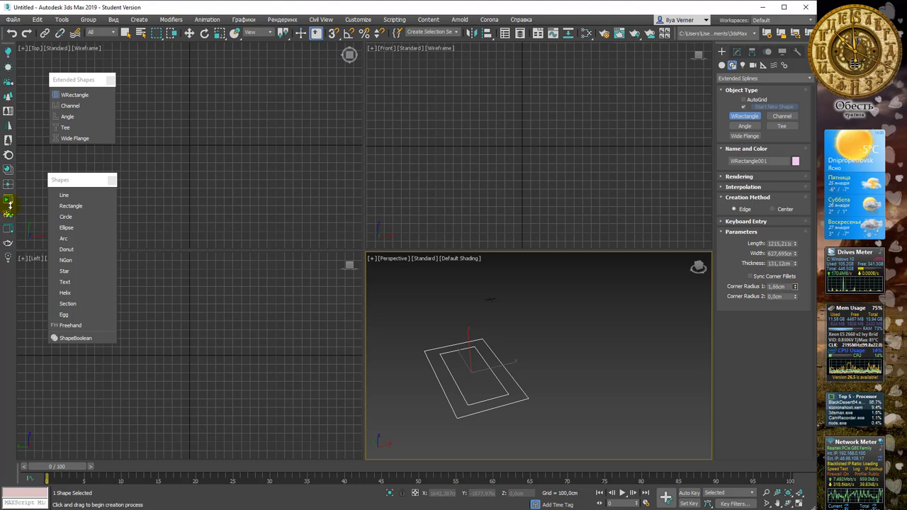
pyautogui.moveTo(398, 347); pyautogui.dragTo(398, 336)
pyautogui.moveTo(671, 386); pyautogui.dragTo(671, 386)
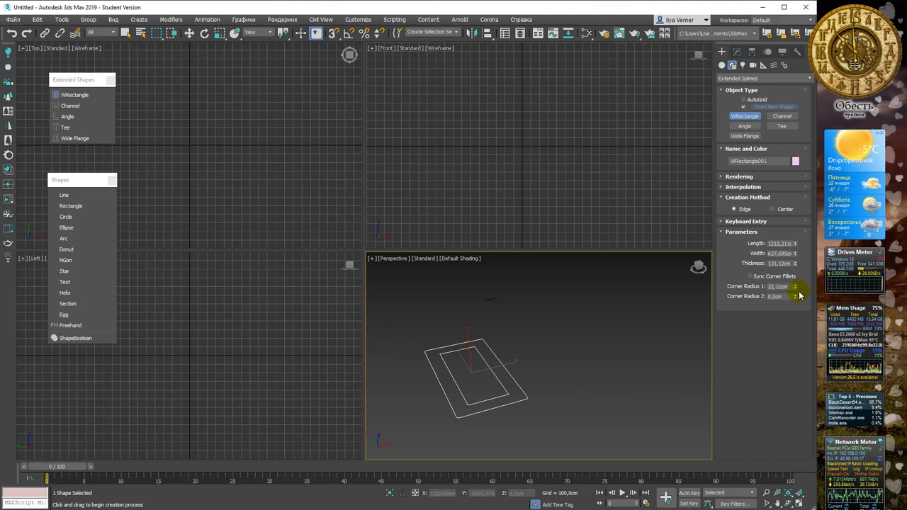
pyautogui.doubleClick(776, 296)
pyautogui.write('44')
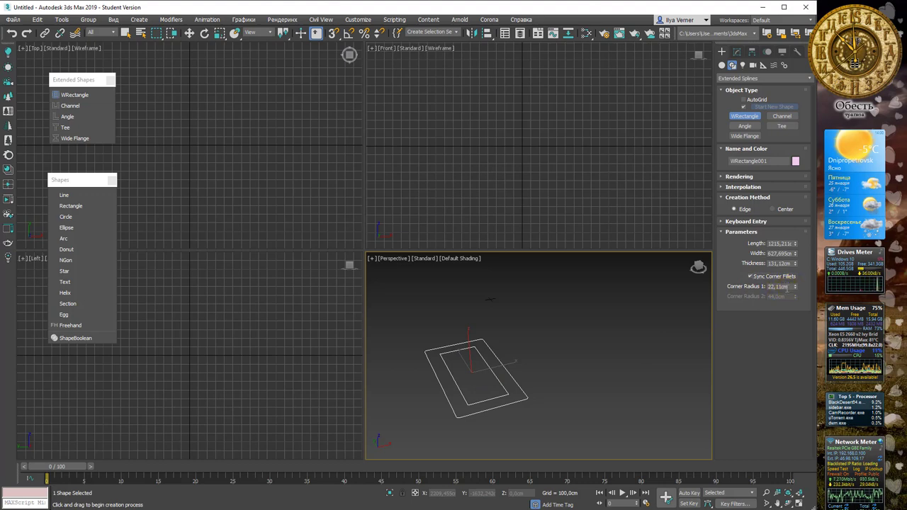
pyautogui.write('55,0cm')
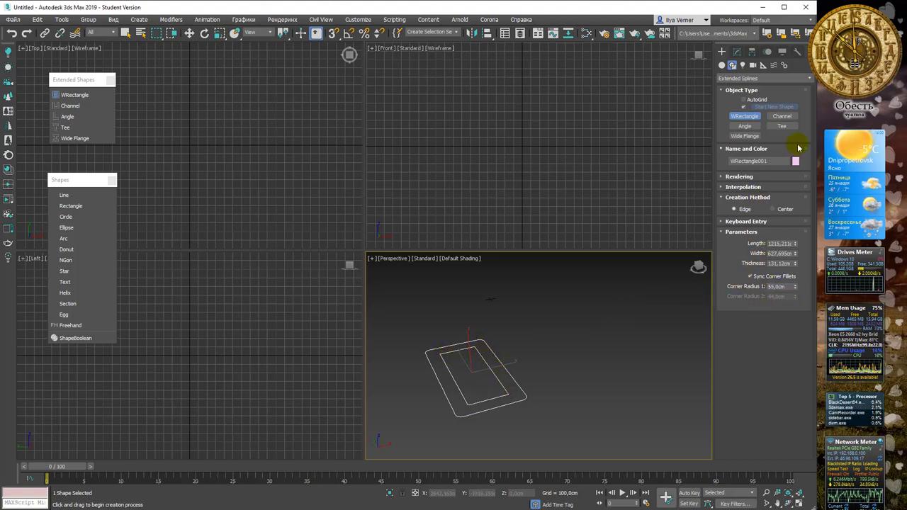
# Step: Draw a Channel beside the WRectangle and raise its thickness to 168,882 cm
pyautogui.click(782, 116)
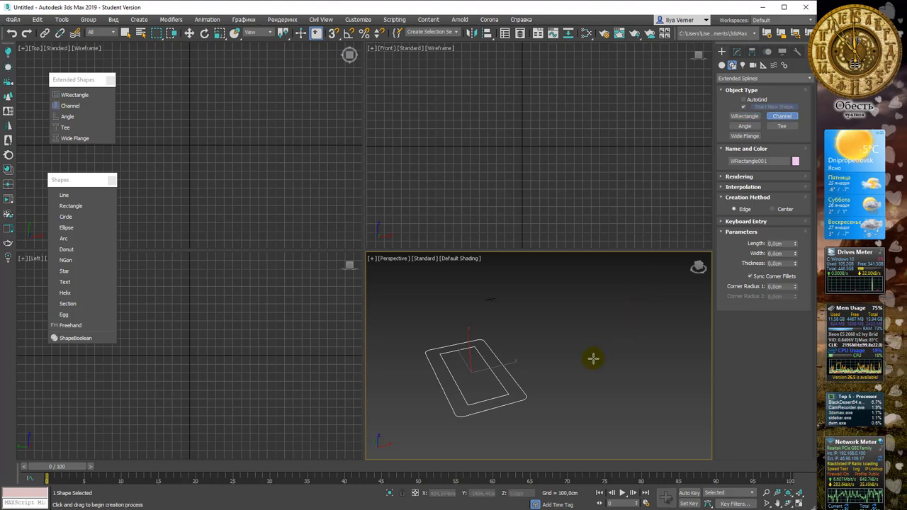
pyautogui.moveTo(576, 345); pyautogui.dragTo(569, 417)
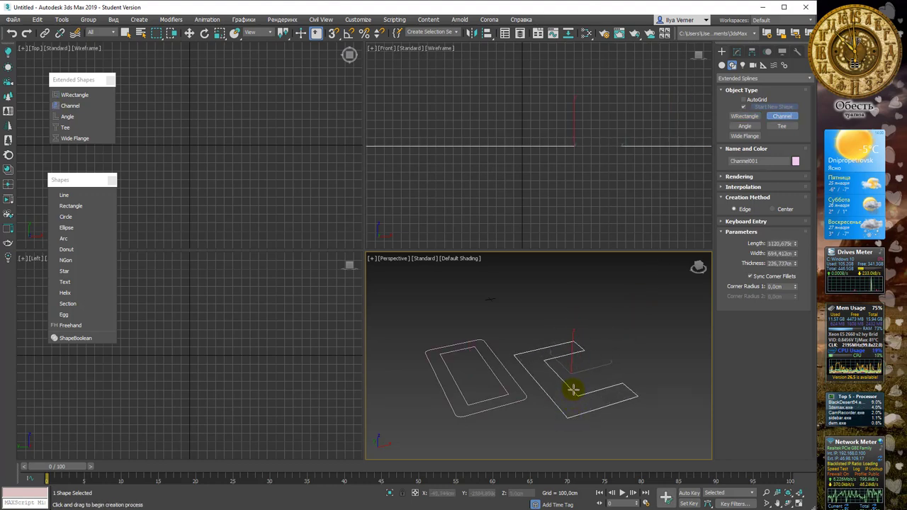
pyautogui.click(568, 387)
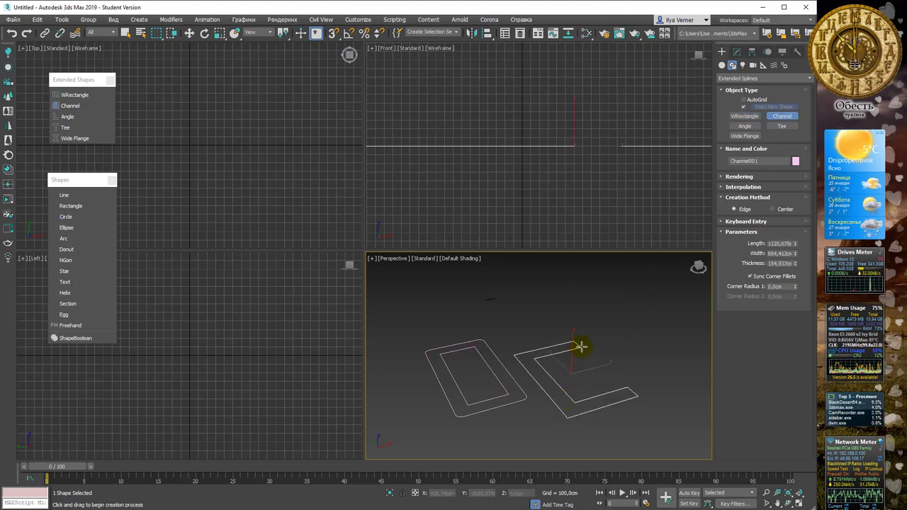
pyautogui.moveTo(610, 342)
pyautogui.keyDown('alt'); pyautogui.mouseDown(button='middle')
pyautogui.moveTo(581, 345)
pyautogui.moveTo(593, 344)
pyautogui.mouseUp(button='middle'); pyautogui.keyUp('alt')
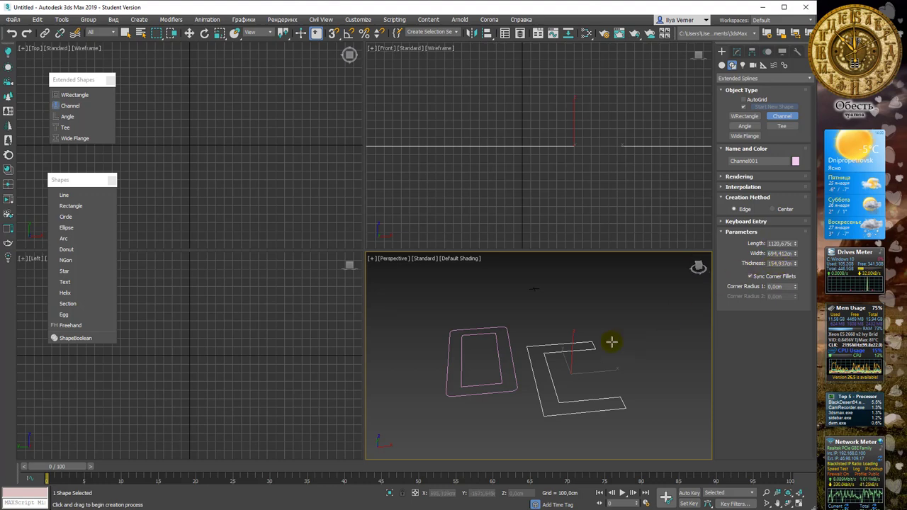
pyautogui.moveTo(795, 264); pyautogui.dragTo(795, 258)
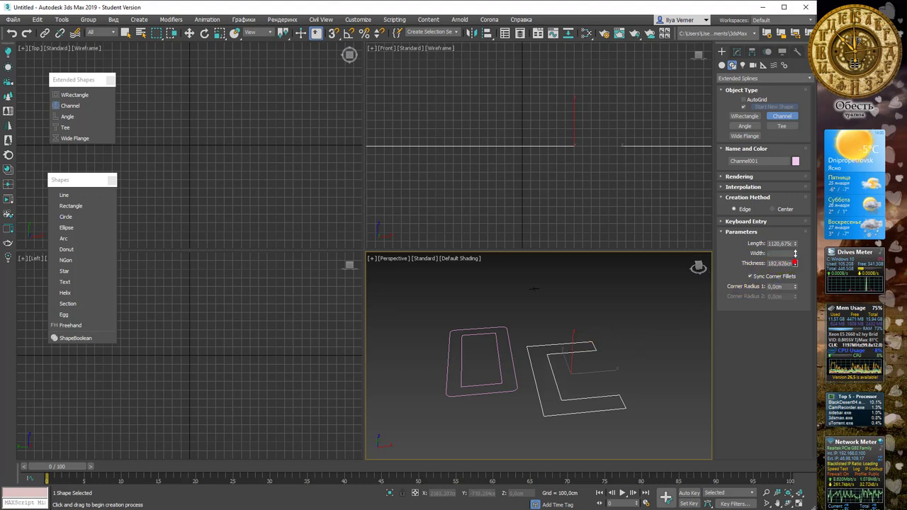
# Step: Draw an L-shaped Angle spline to the right of the Channel
pyautogui.click(744, 126)
pyautogui.moveTo(613, 345); pyautogui.dragTo(493, 337, button='middle')
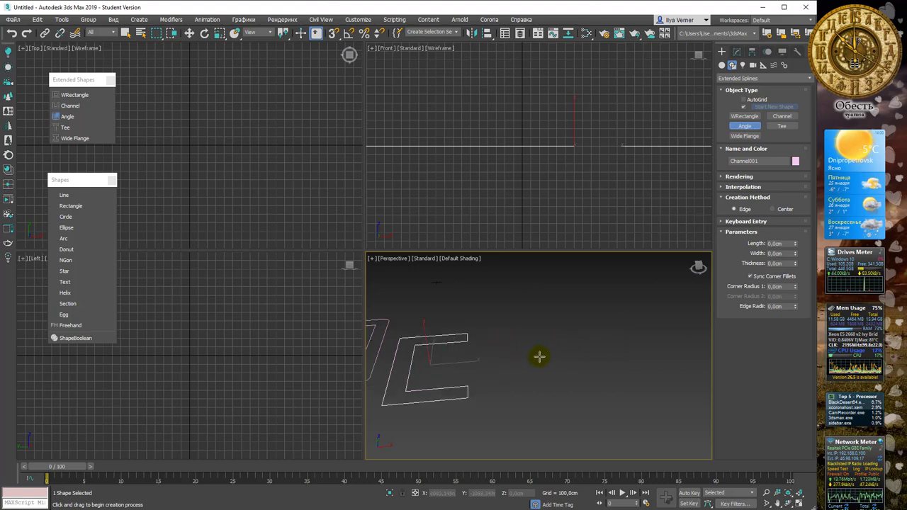
pyautogui.moveTo(538, 356); pyautogui.dragTo(590, 401)
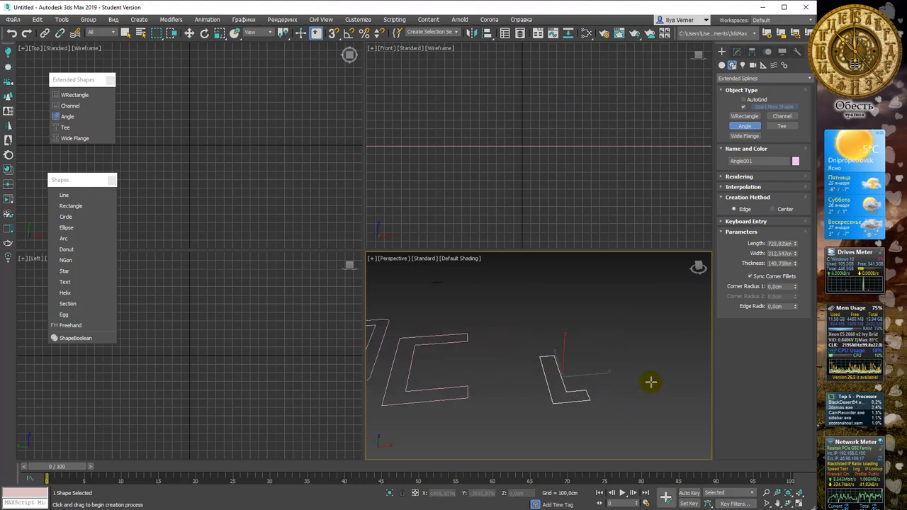
pyautogui.click(624, 386)
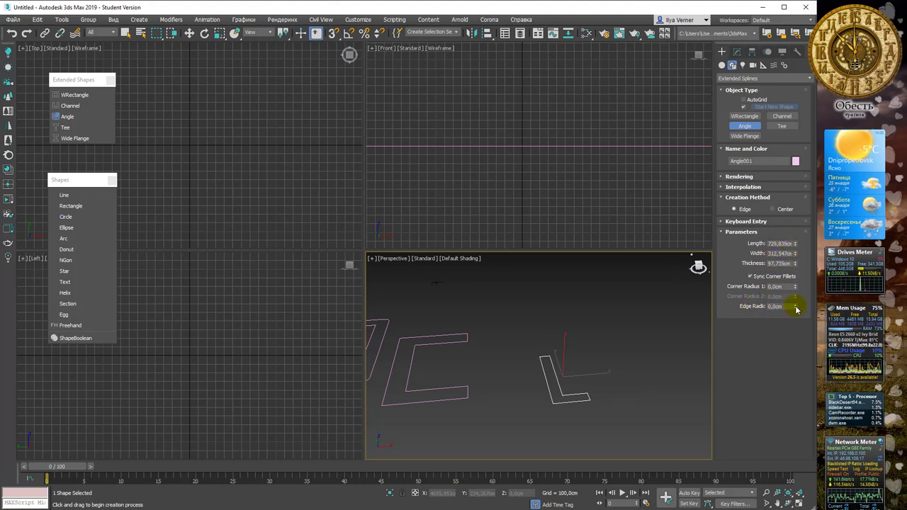
# Step: Raise the Angle's edge radius to 72,24 cm
pyautogui.moveTo(795, 302); pyautogui.dragTo(795, 287)
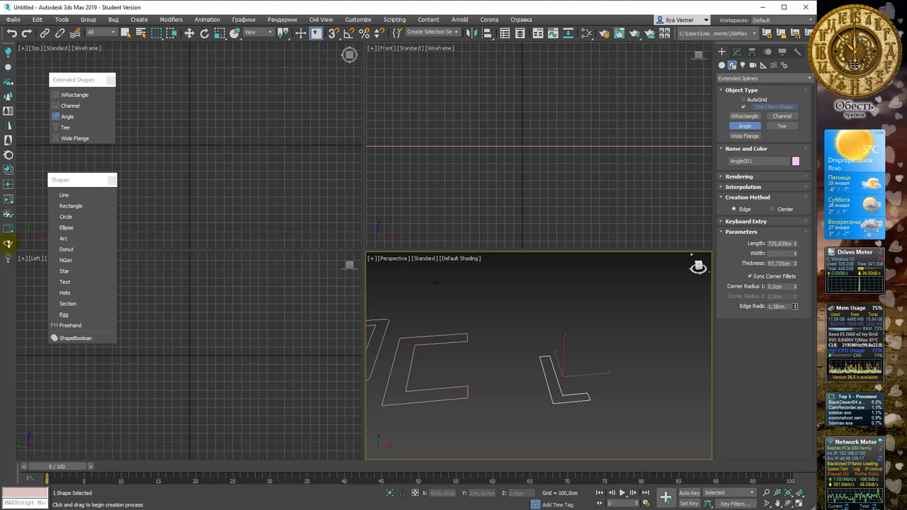
pyautogui.moveTo(101, 33); pyautogui.dragTo(255, 473)
pyautogui.moveTo(592, 481); pyautogui.dragTo(654, 382)
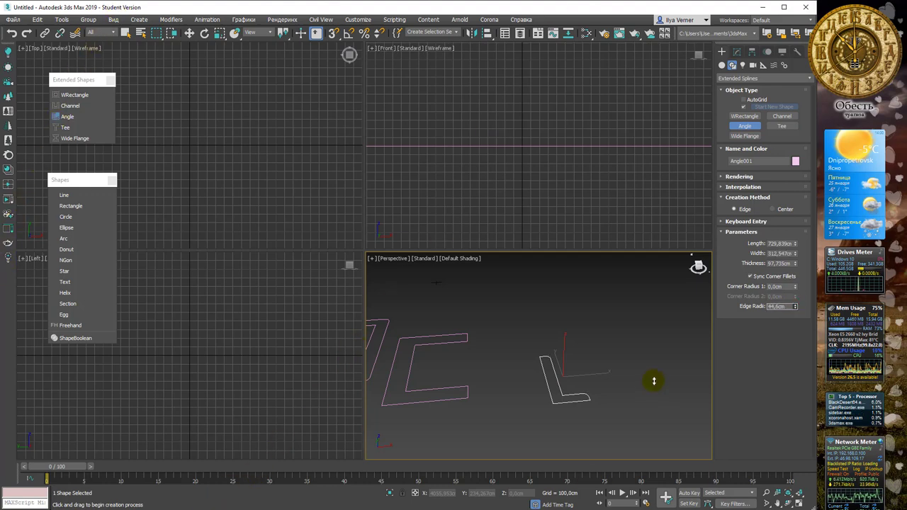
pyautogui.moveTo(648, 330); pyautogui.dragTo(691, 224)
pyautogui.moveTo(722, 19)
pyautogui.mouseDown()
pyautogui.moveTo(780, 203)
pyautogui.moveTo(662, 352)
pyautogui.moveTo(551, 349)
pyautogui.mouseUp()
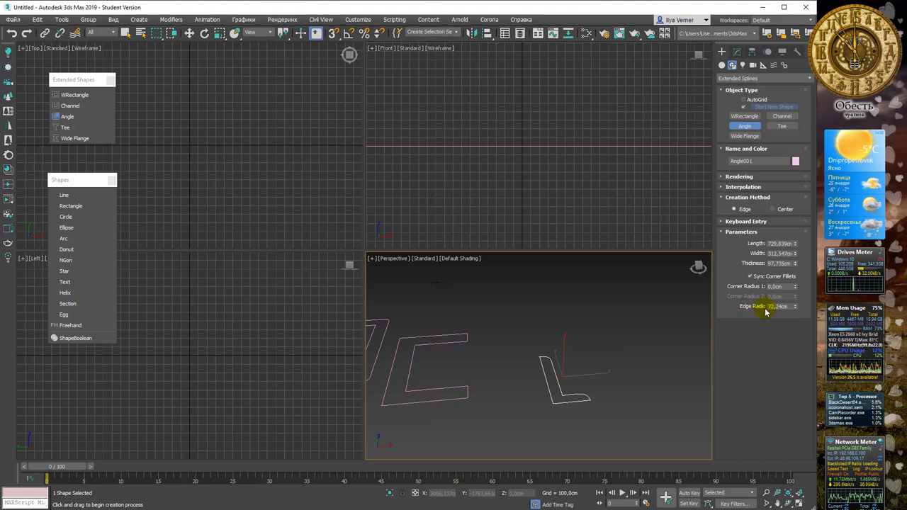
# Step: Set the Angle's first corner radius to 119,11 cm
pyautogui.click(795, 286)
pyautogui.moveTo(49, 124); pyautogui.dragTo(272, 443)
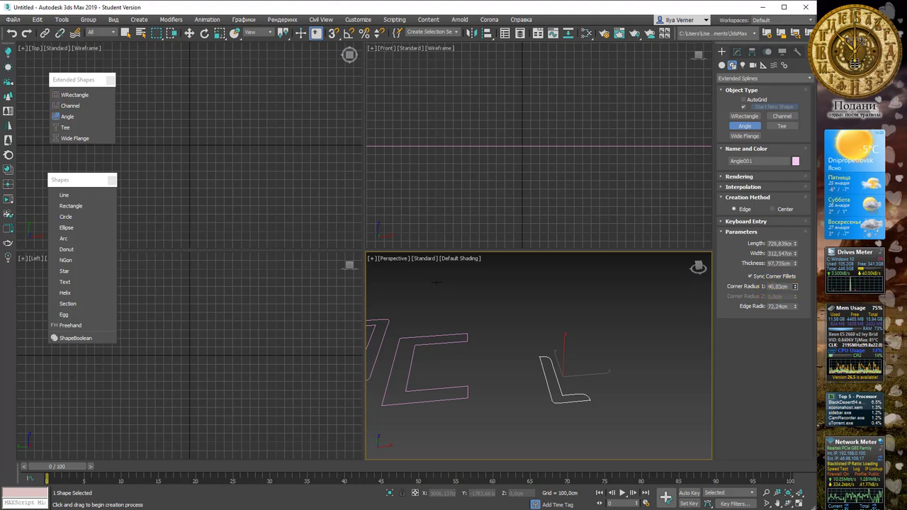
pyautogui.moveTo(707, 268); pyautogui.dragTo(815, 188)
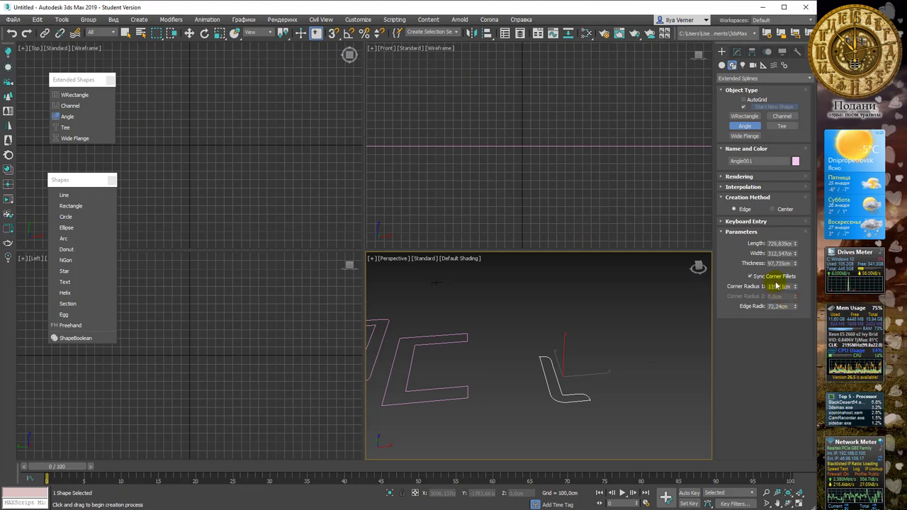
# Step: Draw a T-shaped Tee right of the Angle, 133,918 cm thick
pyautogui.click(782, 126)
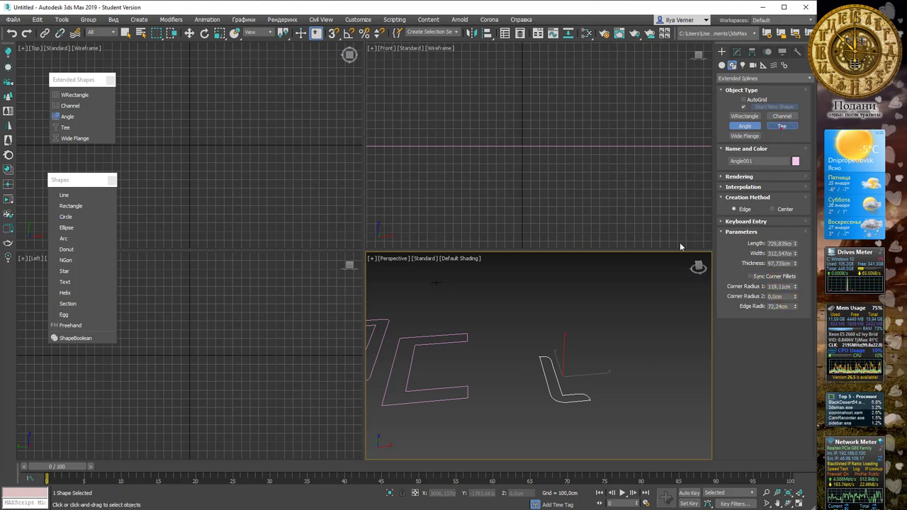
pyautogui.moveTo(598, 360); pyautogui.dragTo(541, 346, button='middle')
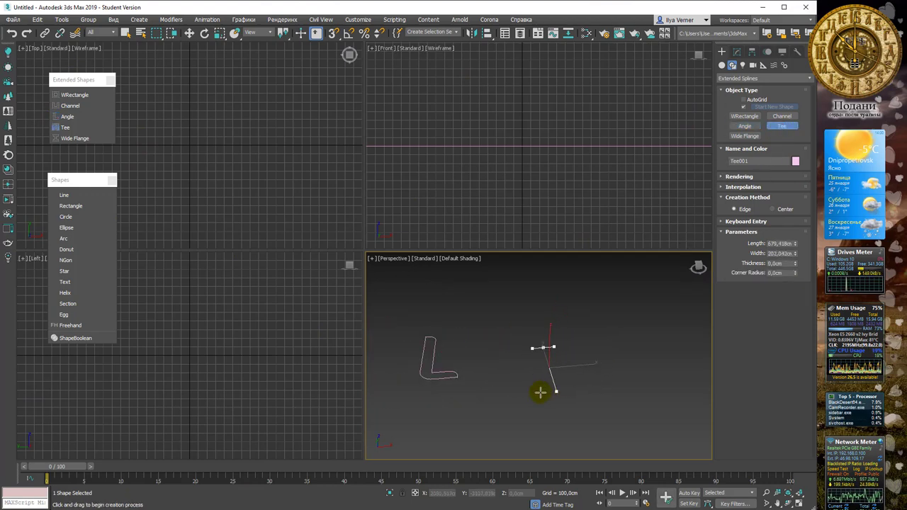
pyautogui.moveTo(567, 366)
pyautogui.mouseDown()
pyautogui.moveTo(514, 397)
pyautogui.moveTo(544, 384)
pyautogui.mouseUp()
pyautogui.click(544, 379)
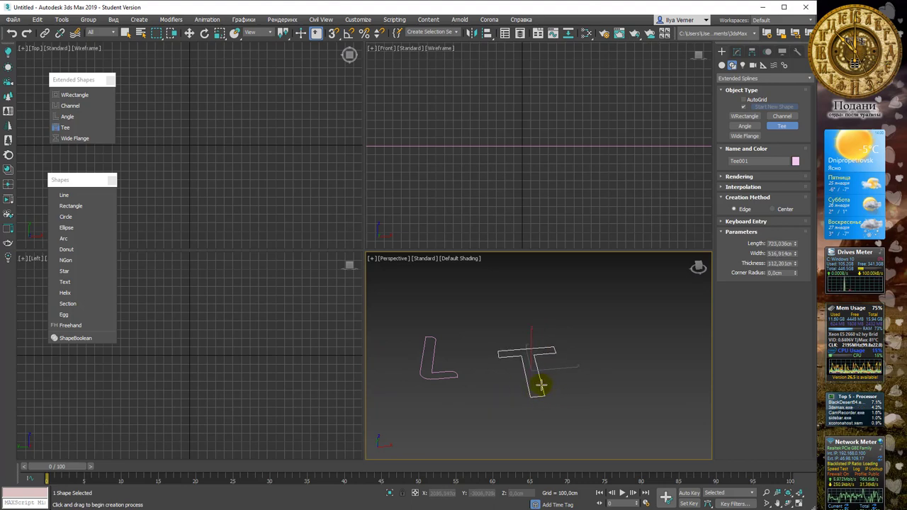
pyautogui.click(536, 383)
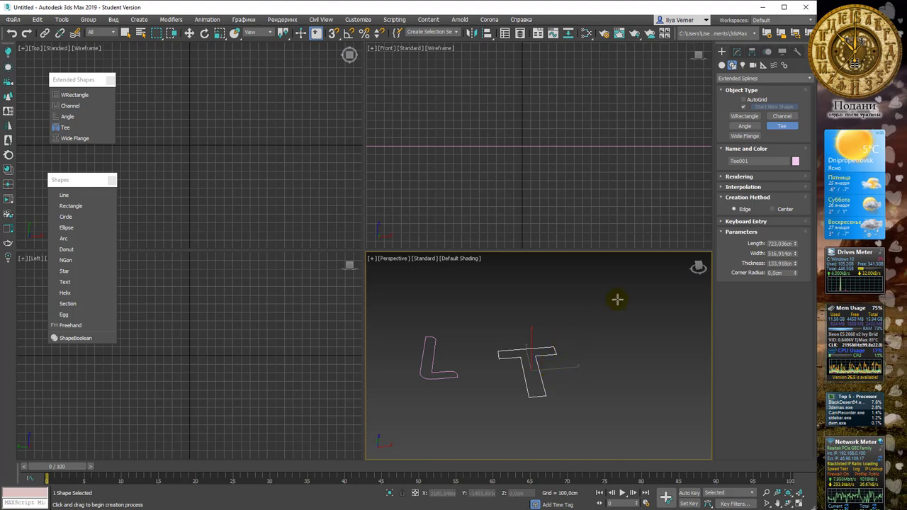
pyautogui.moveTo(605, 340); pyautogui.dragTo(574, 326, button='middle')
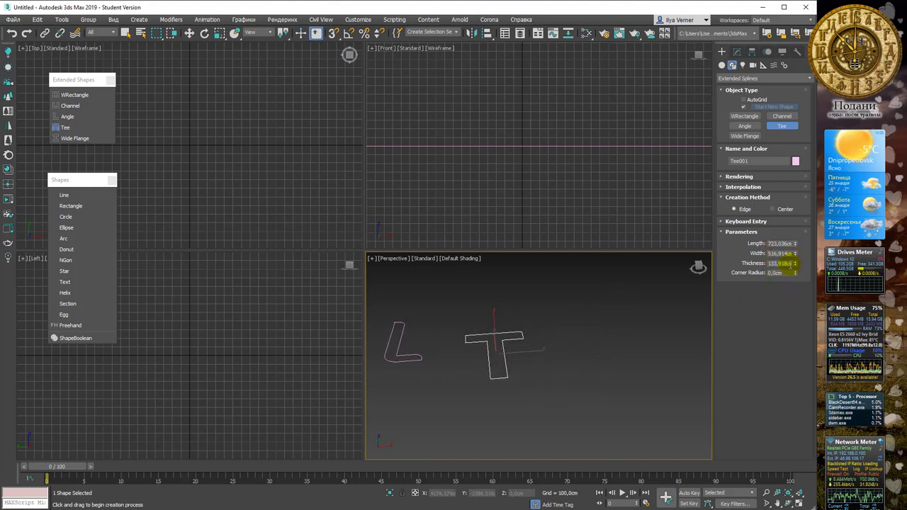
# Step: Set the Tee's corner radius to 55 cm
pyautogui.doubleClick(776, 273)
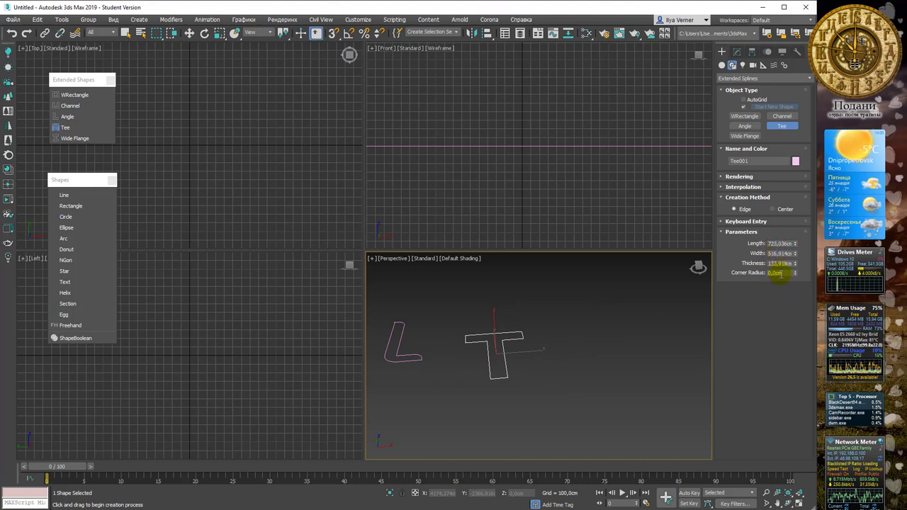
pyautogui.write('3')
pyautogui.press('Return')
pyautogui.write('55')
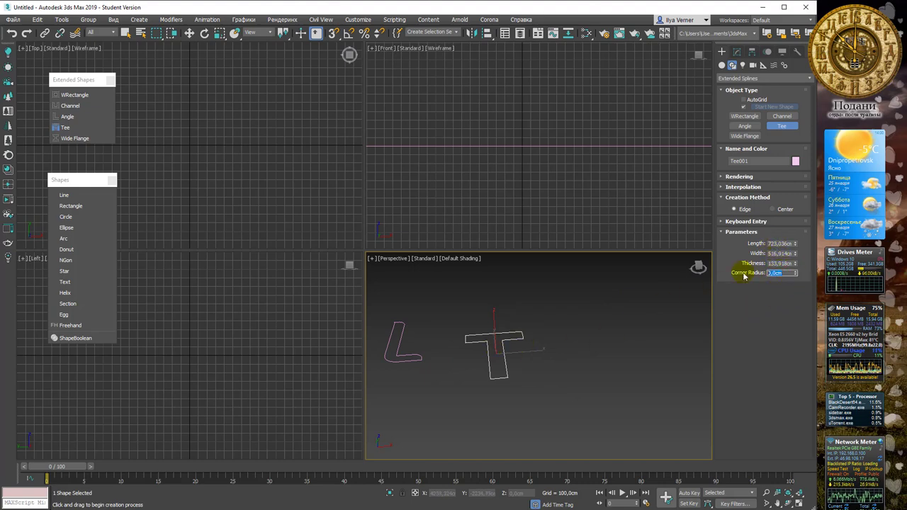
pyautogui.press('Return')
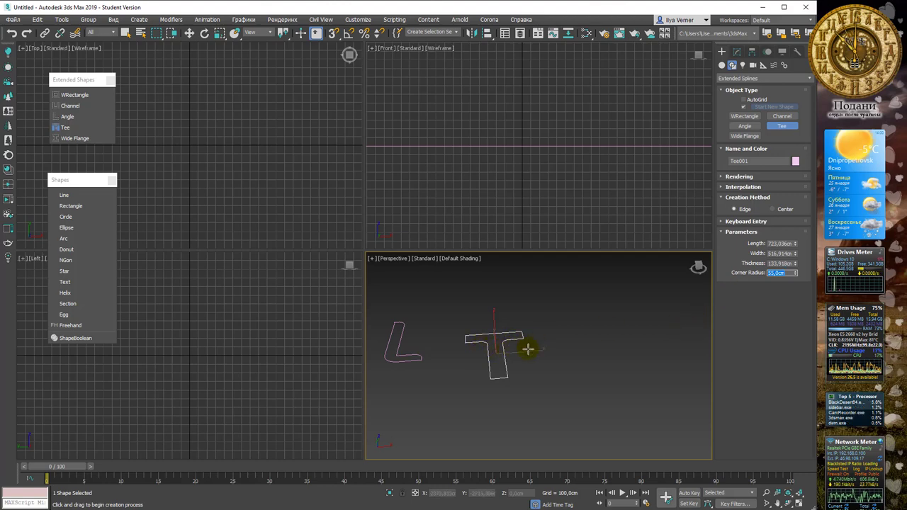
# Step: Draw an I-shaped Wide Flange beside the Tee
pyautogui.click(744, 135)
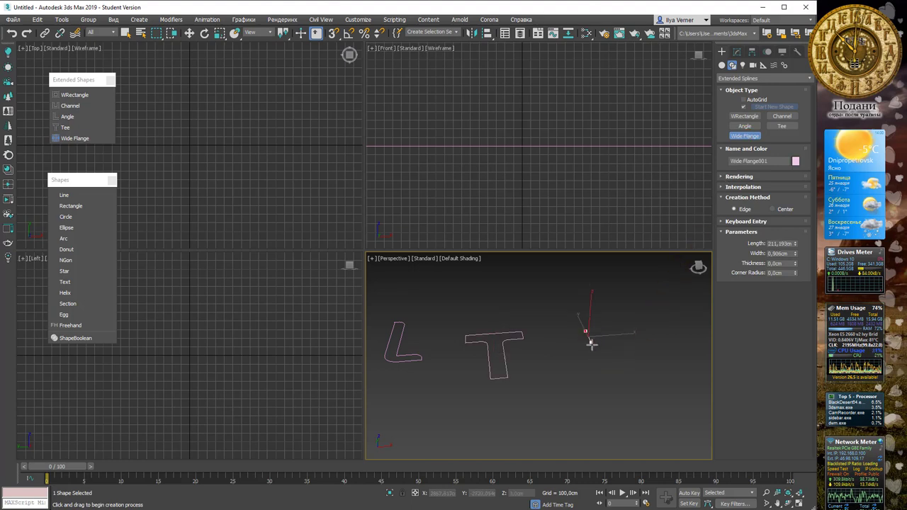
pyautogui.moveTo(588, 344); pyautogui.dragTo(558, 419)
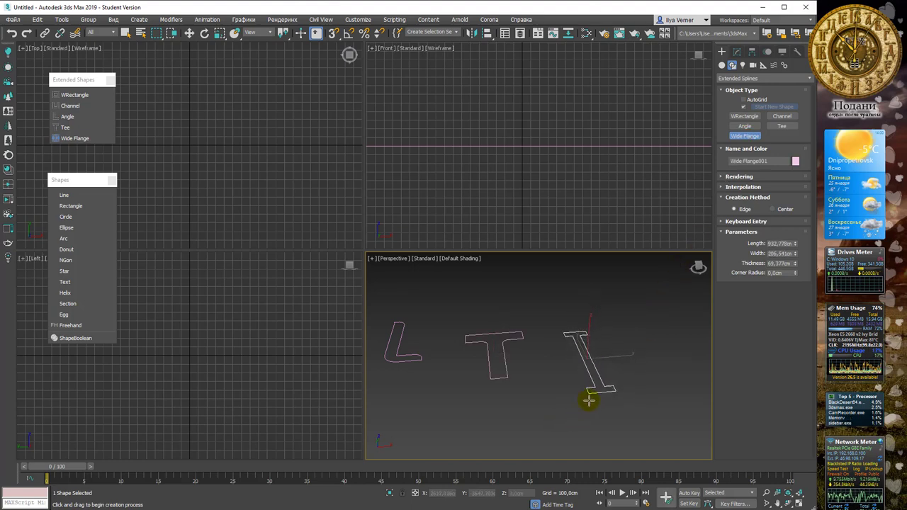
pyautogui.click(587, 404)
pyautogui.moveTo(611, 343)
pyautogui.keyDown('alt'); pyautogui.mouseDown(button='middle')
pyautogui.moveTo(588, 338)
pyautogui.moveTo(601, 330)
pyautogui.moveTo(577, 305)
pyautogui.moveTo(593, 304)
pyautogui.mouseUp(button='middle'); pyautogui.keyUp('alt')
pyautogui.scroll(5, 609, 340)
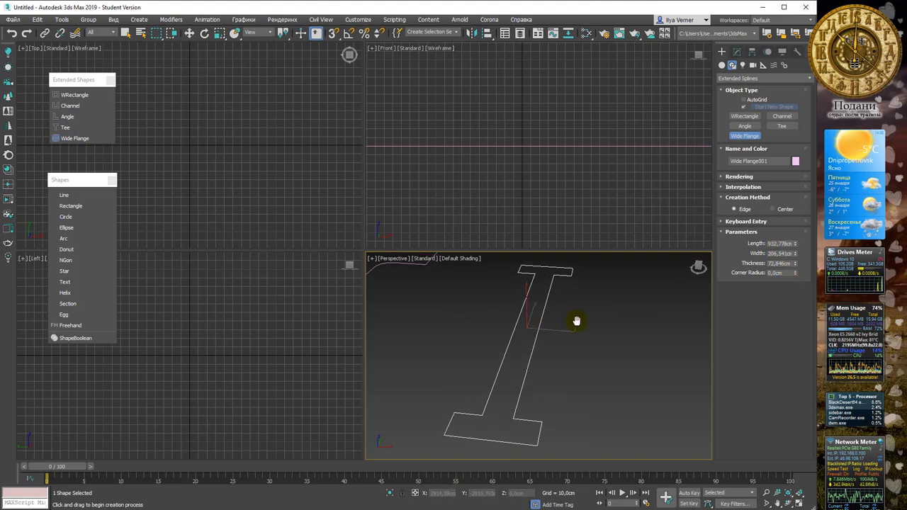
# Step: Maximize the Perspective viewport with Alt+W to fill the workspace
pyautogui.hotkey('alt', 'w')
pyautogui.scroll(-5, 457, 216)
pyautogui.scroll(-1, 453, 201)
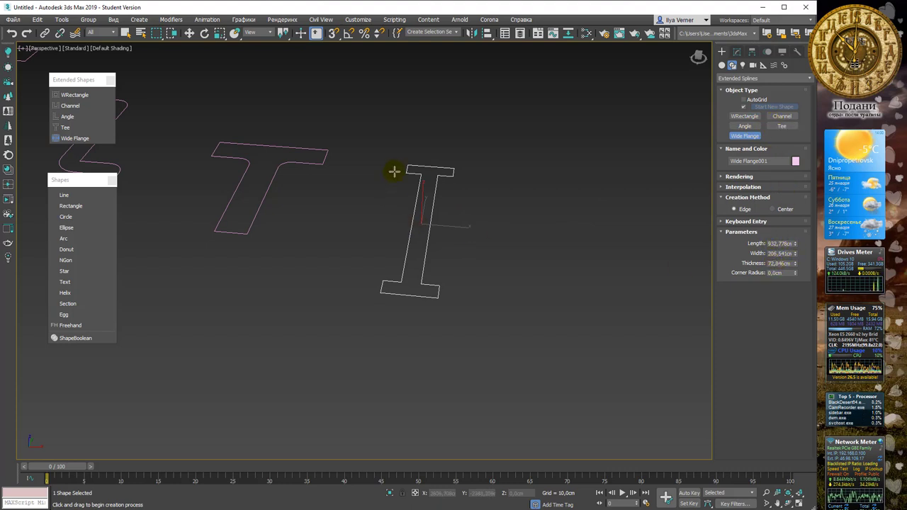
# Step: Set the Wide Flange's corner radius to 44 cm
pyautogui.click(776, 273)
pyautogui.write('44')
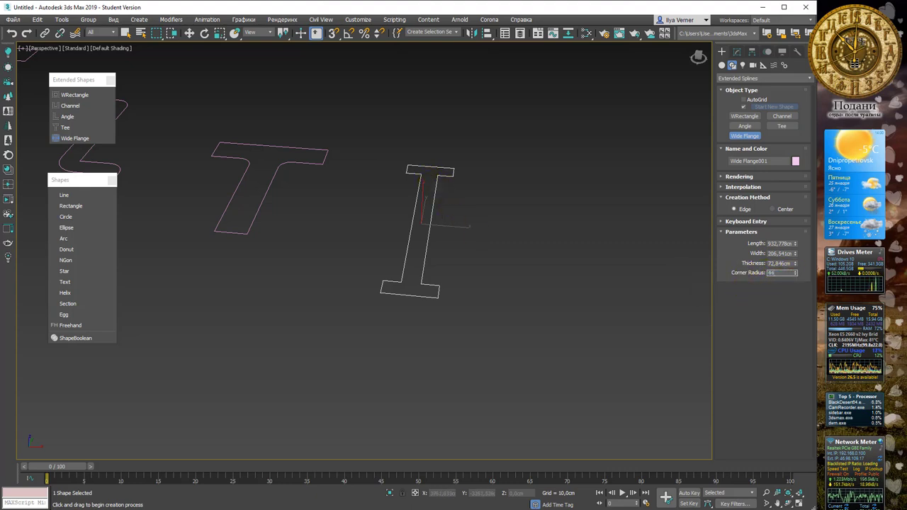
pyautogui.press('Return')
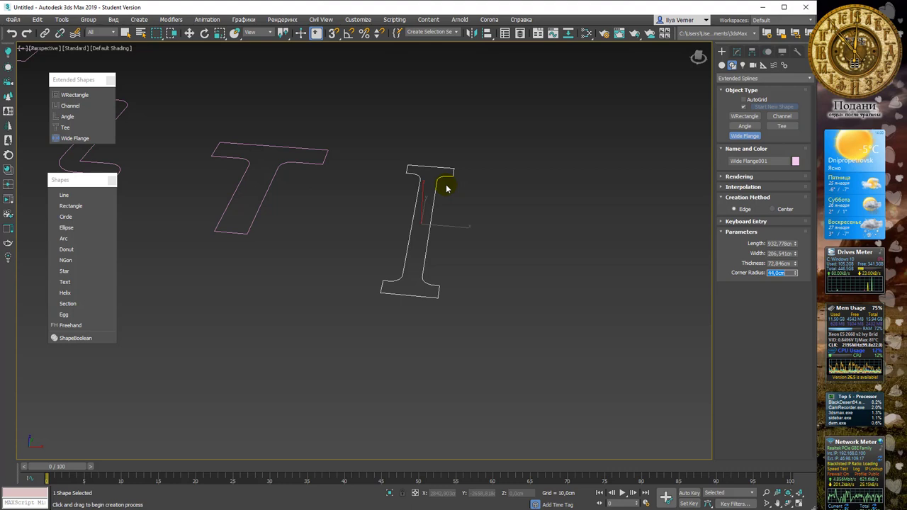
pyautogui.moveTo(451, 232)
pyautogui.keyDown('alt'); pyautogui.mouseDown(button='middle')
pyautogui.moveTo(500, 236)
pyautogui.moveTo(508, 205)
pyautogui.moveTo(492, 225)
pyautogui.mouseUp(button='middle'); pyautogui.keyUp('alt')
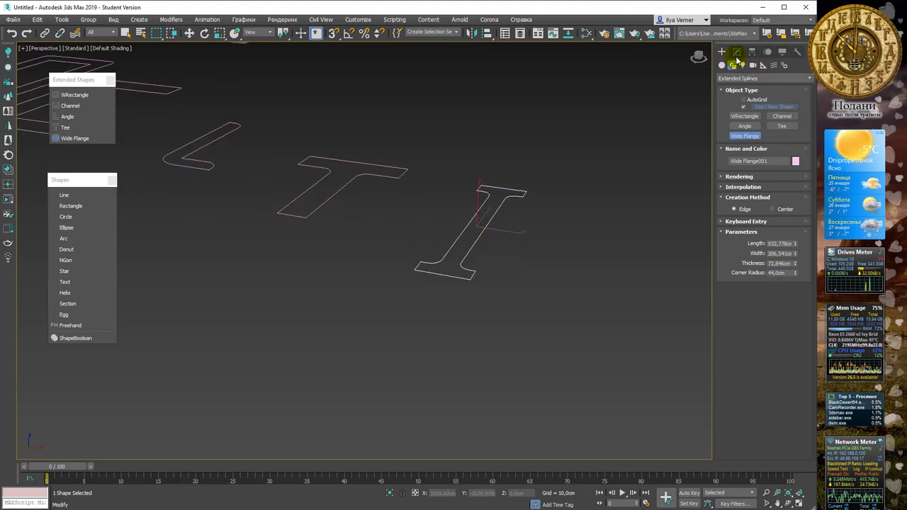
# Step: Switch the shape category back to standard Splines, then pan and zoom out the view
pyautogui.click(741, 79)
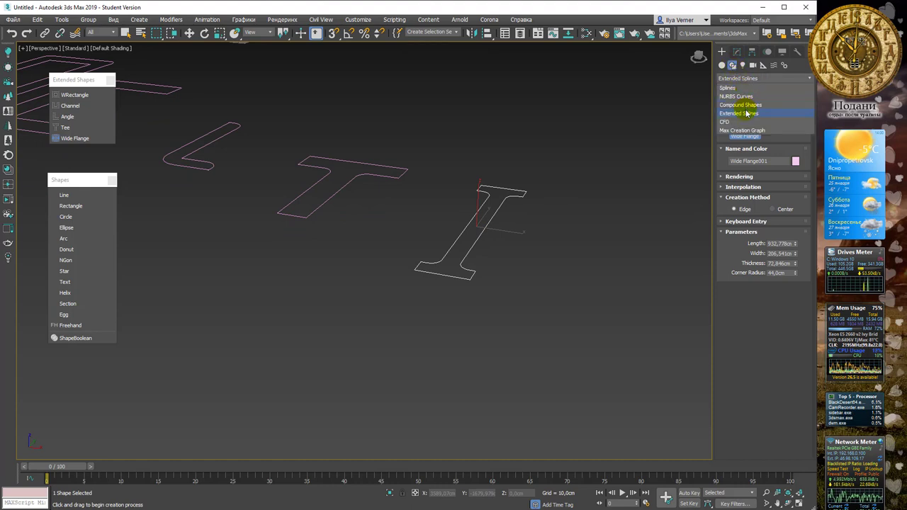
pyautogui.click(728, 88)
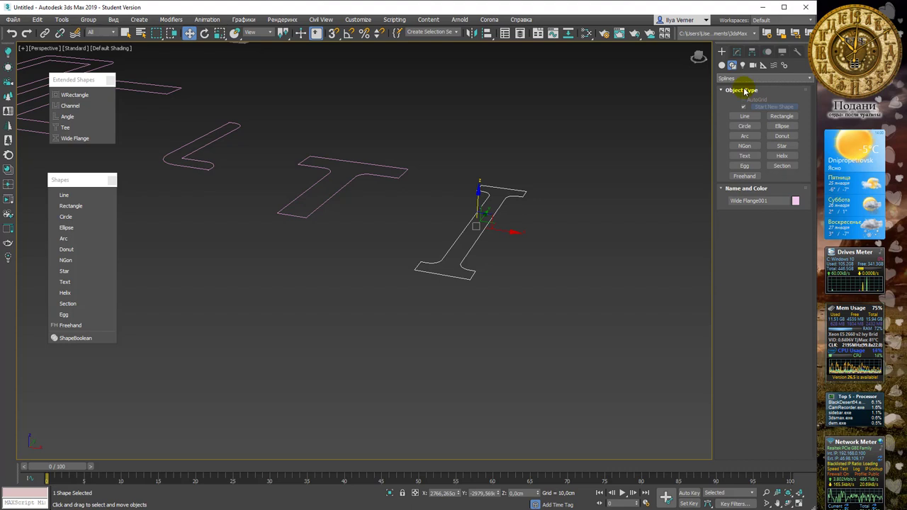
pyautogui.moveTo(432, 177); pyautogui.dragTo(500, 191, button='middle')
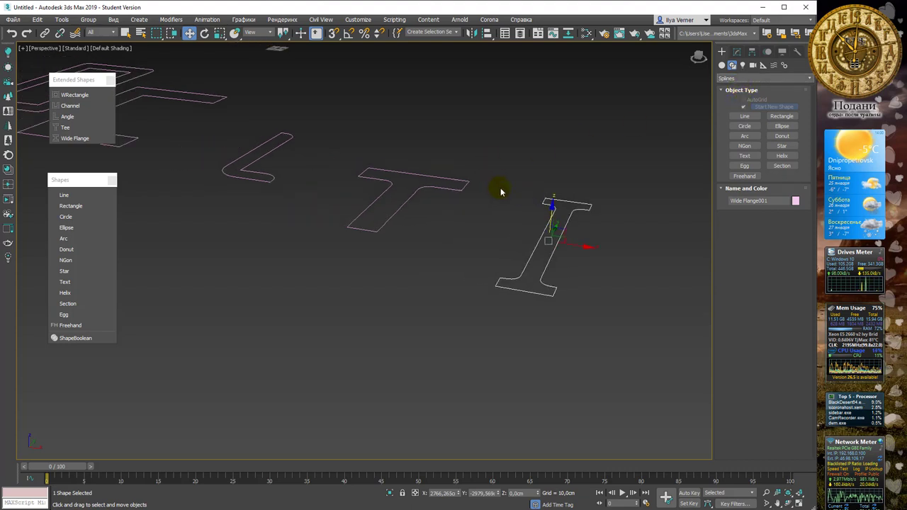
pyautogui.scroll(-3, 500, 192)
pyautogui.scroll(-2, 494, 177)
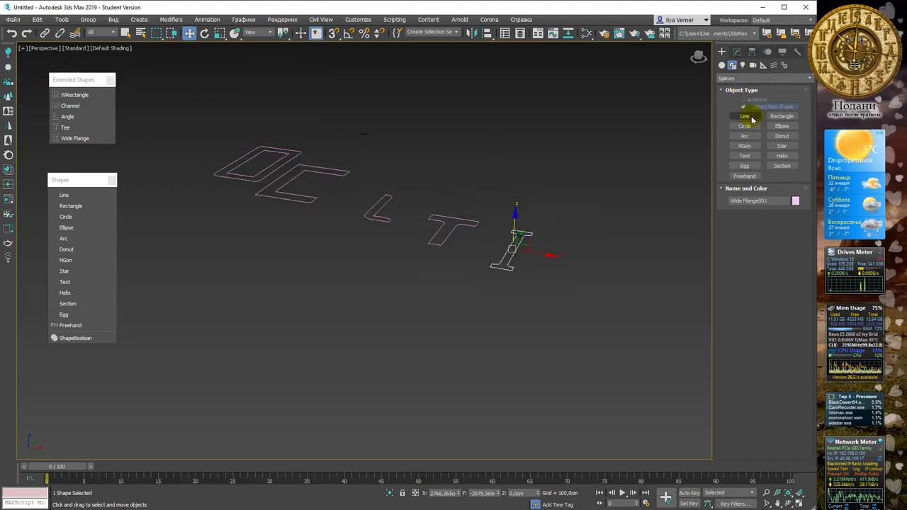